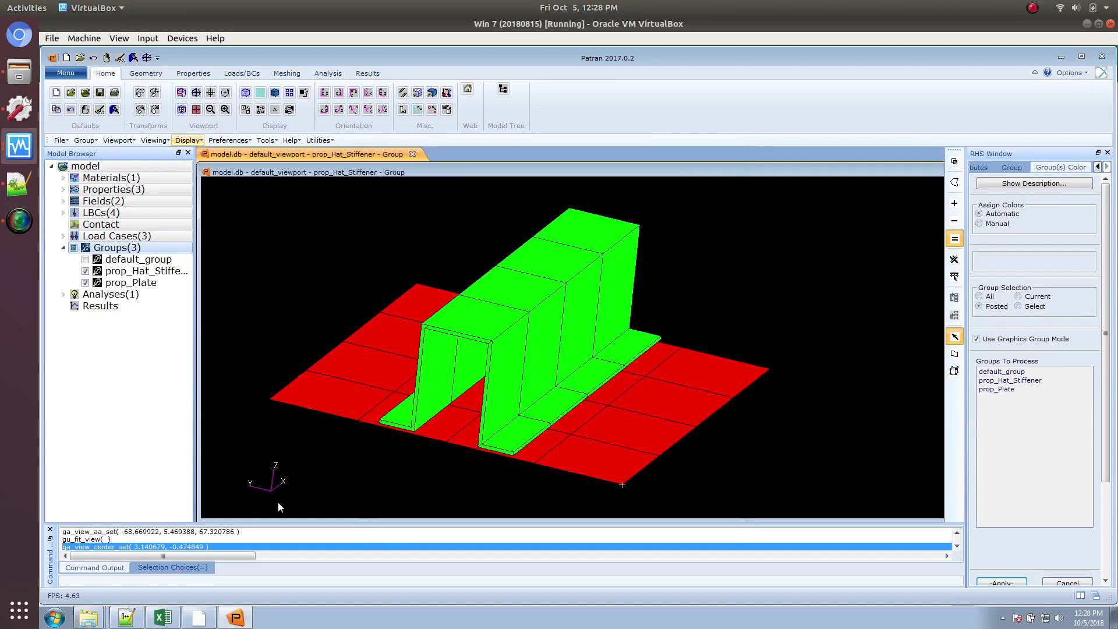
# Minimize the blank Excel workbook and bring HDFView showing dsoug4.h5 to the front
pyautogui.click(166, 612)
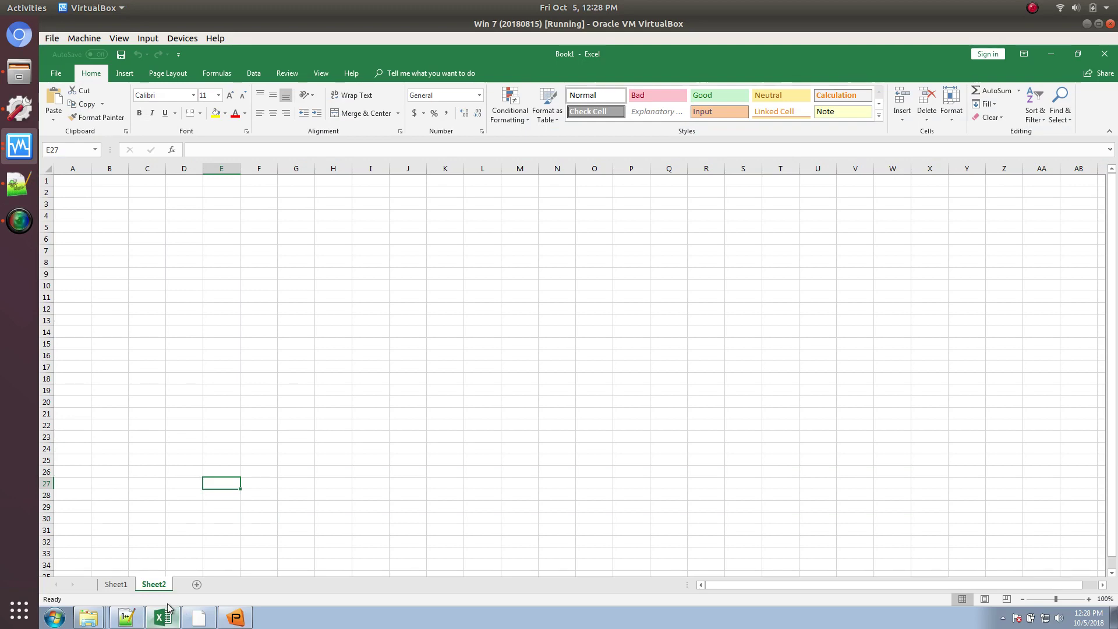
pyautogui.click(166, 611)
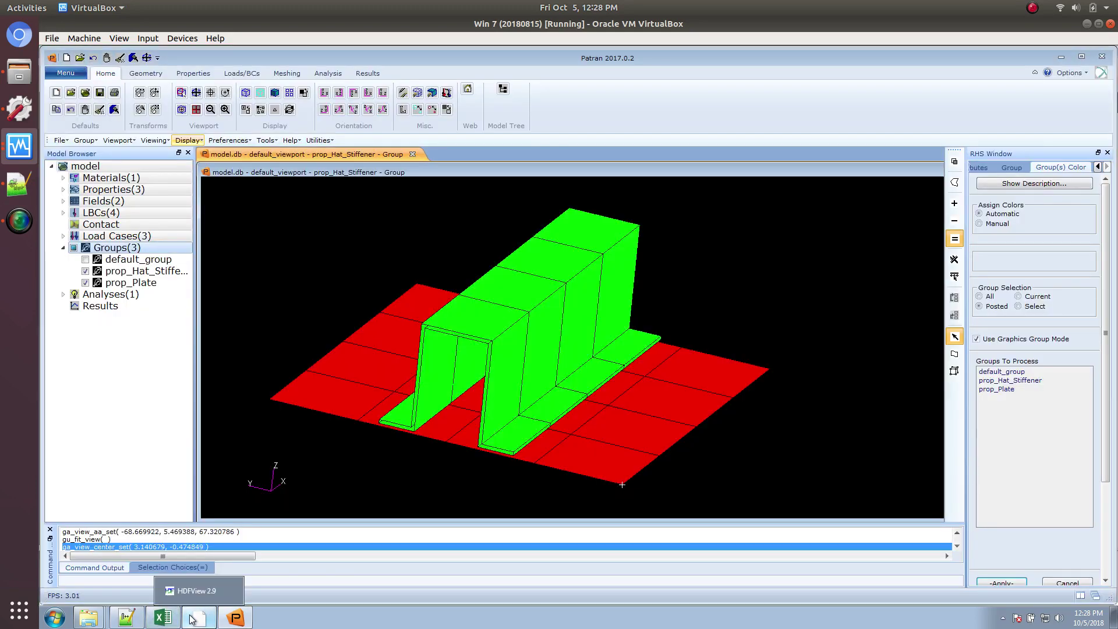
pyautogui.click(193, 618)
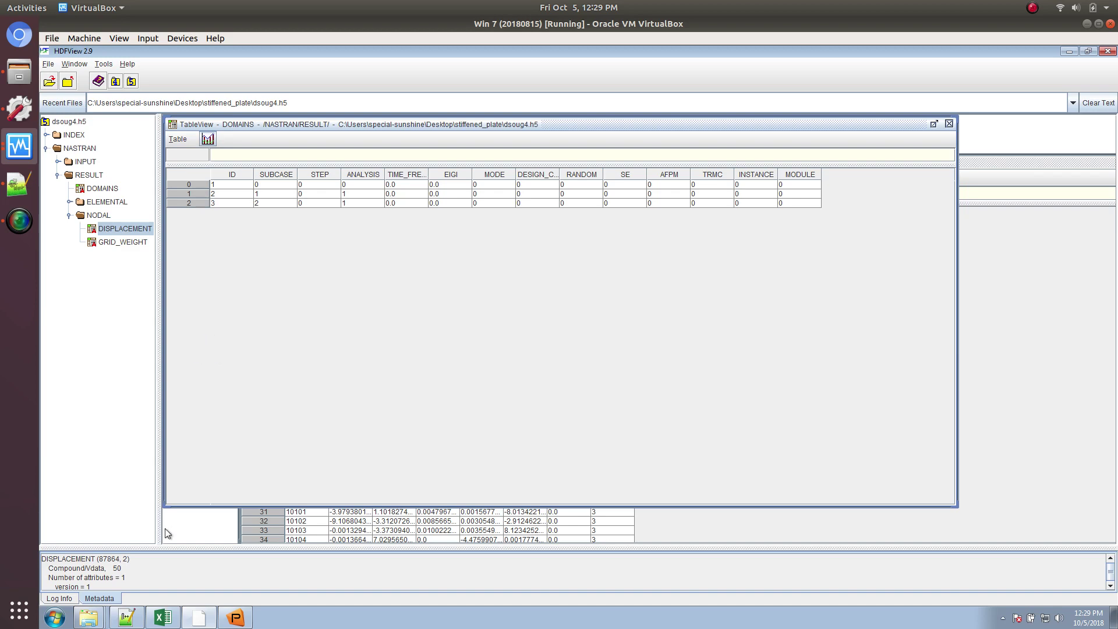
# Bring up the stiffened_plate folder window and open dsoug4.h5 from it
pyautogui.click(104, 619)
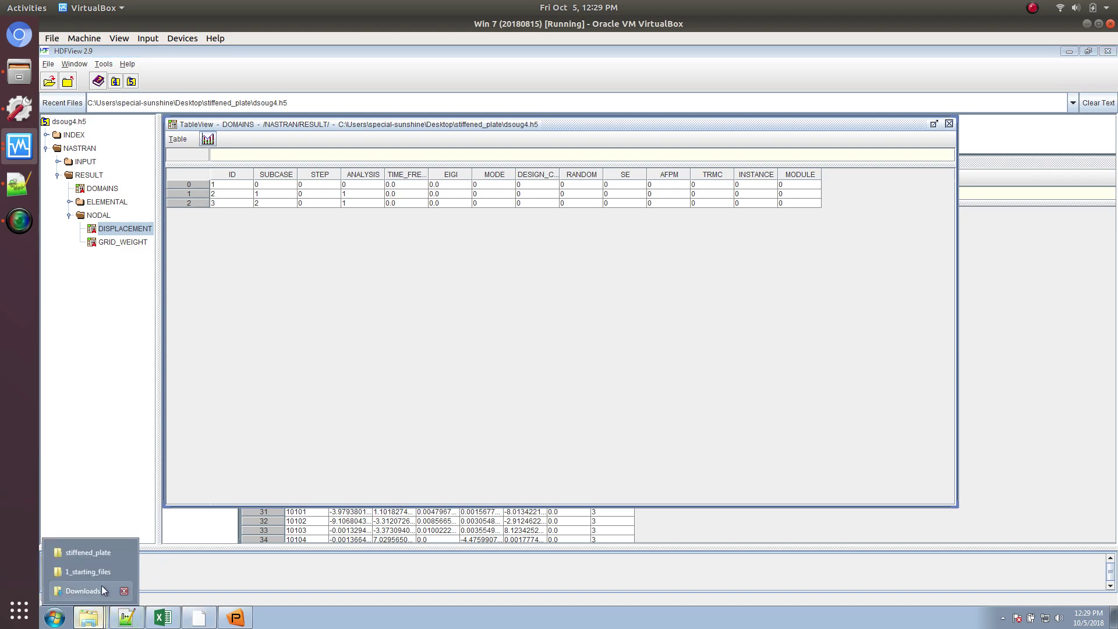
pyautogui.click(101, 554)
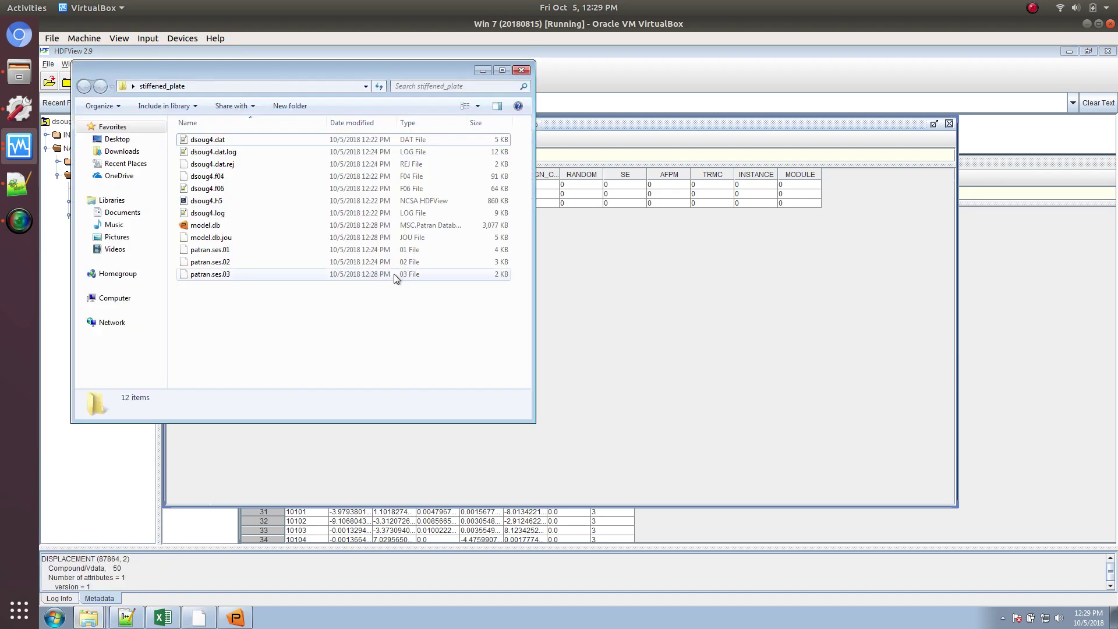
pyautogui.doubleClick(234, 199)
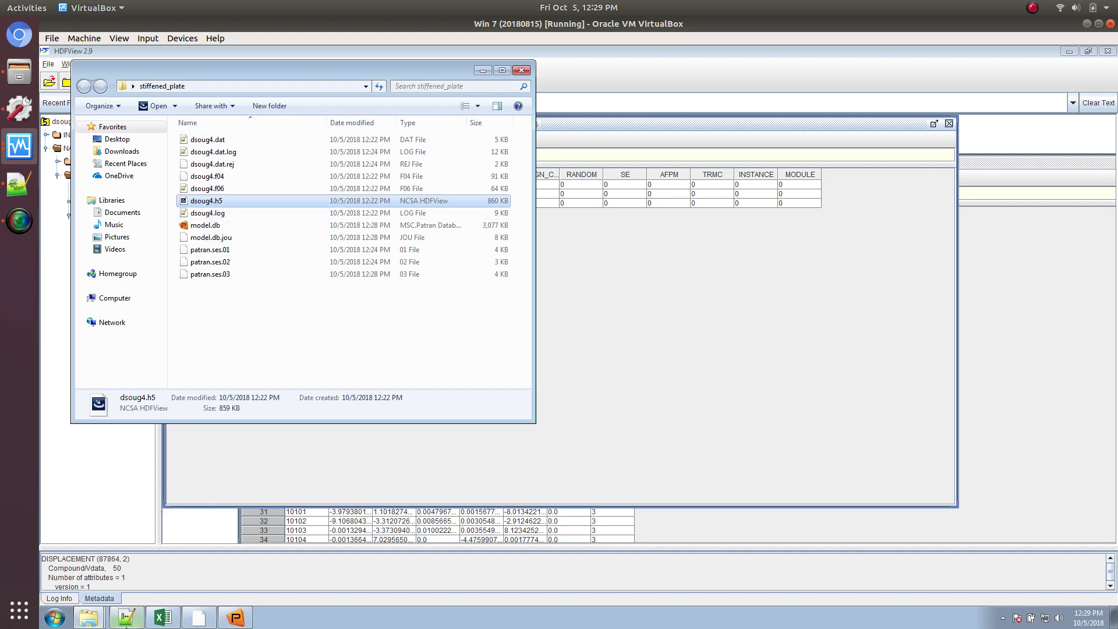
# Replace the spaces on dsoug4.dat line 29 so it reads MDLPRM,HDF5,0
pyautogui.click(126, 618)
pyautogui.click(136, 366)
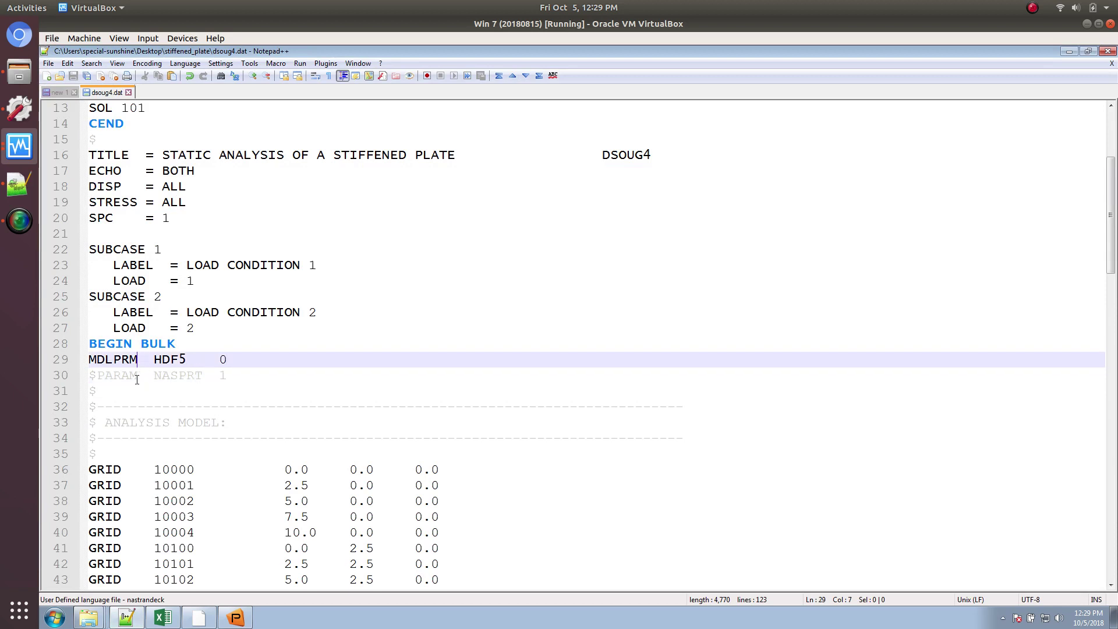
pyautogui.moveTo(136, 365); pyautogui.dragTo(153, 359)
pyautogui.write(',')
pyautogui.moveTo(179, 361); pyautogui.dragTo(202, 359)
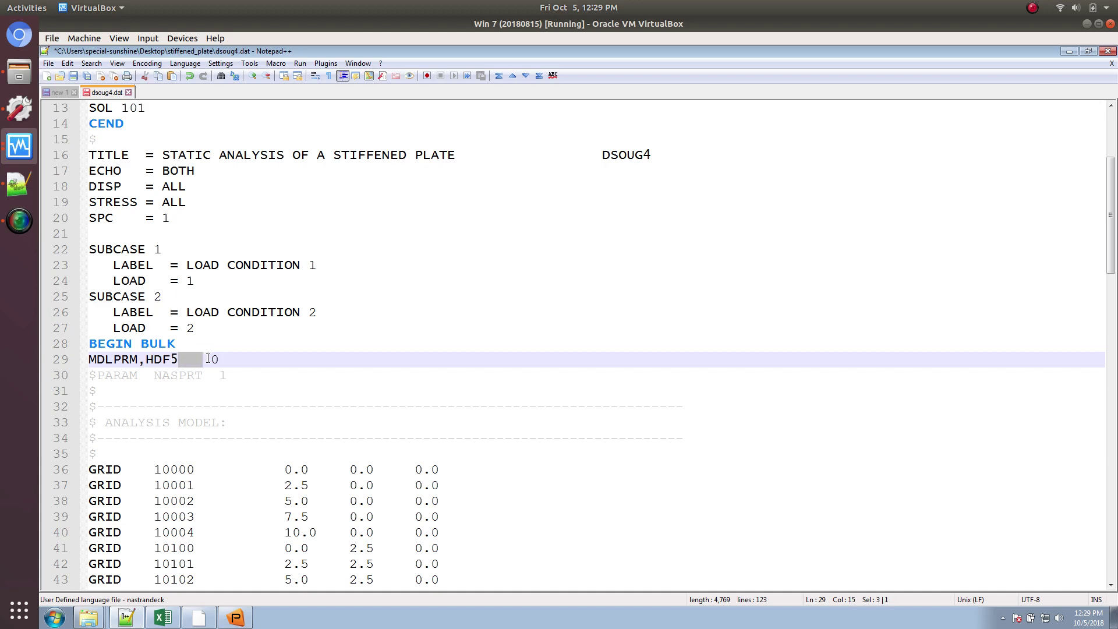
pyautogui.write(',')
pyautogui.press('Delete')
pyautogui.moveTo(190, 360); pyautogui.dragTo(88, 359)
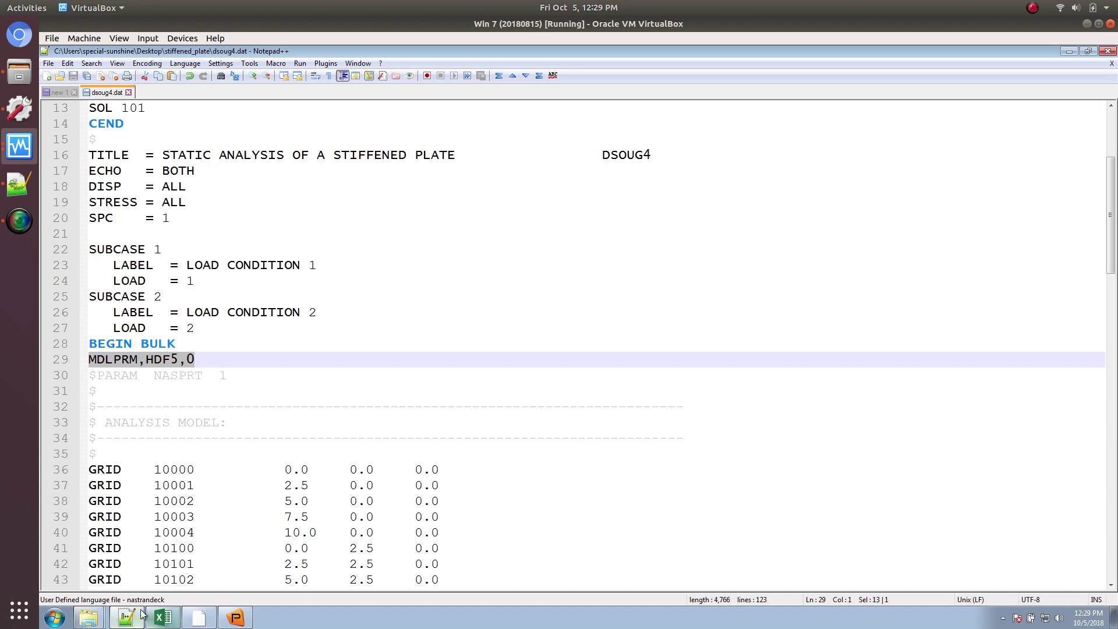
pyautogui.moveTo(88, 617)
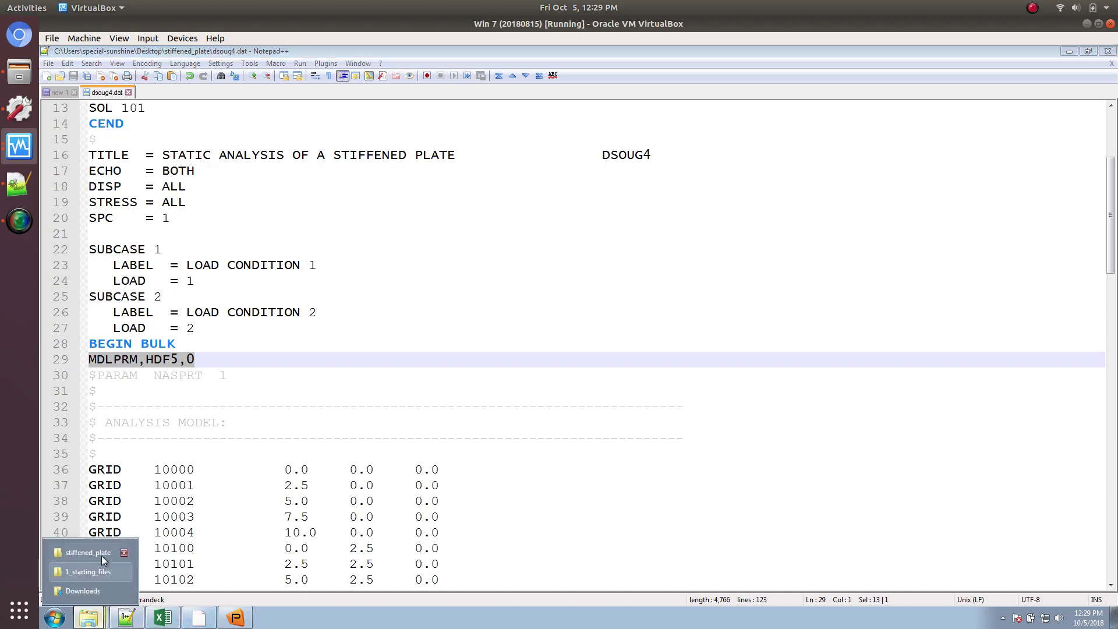
# Reopen the stiffened_plate folder window, then close it and return to HDFView
pyautogui.click(102, 556)
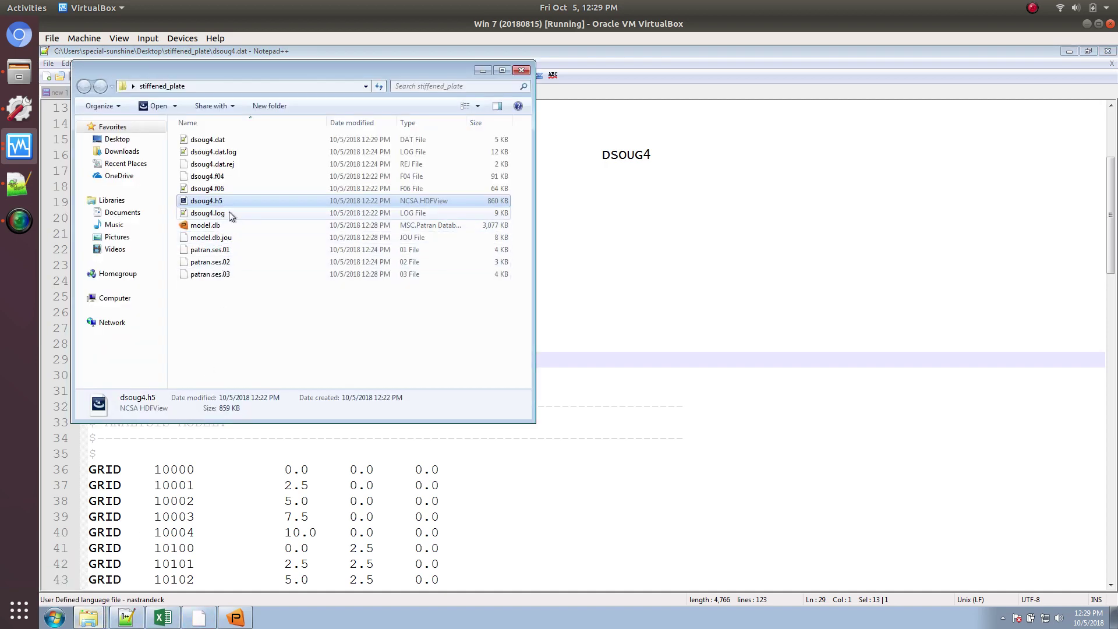
pyautogui.click(199, 618)
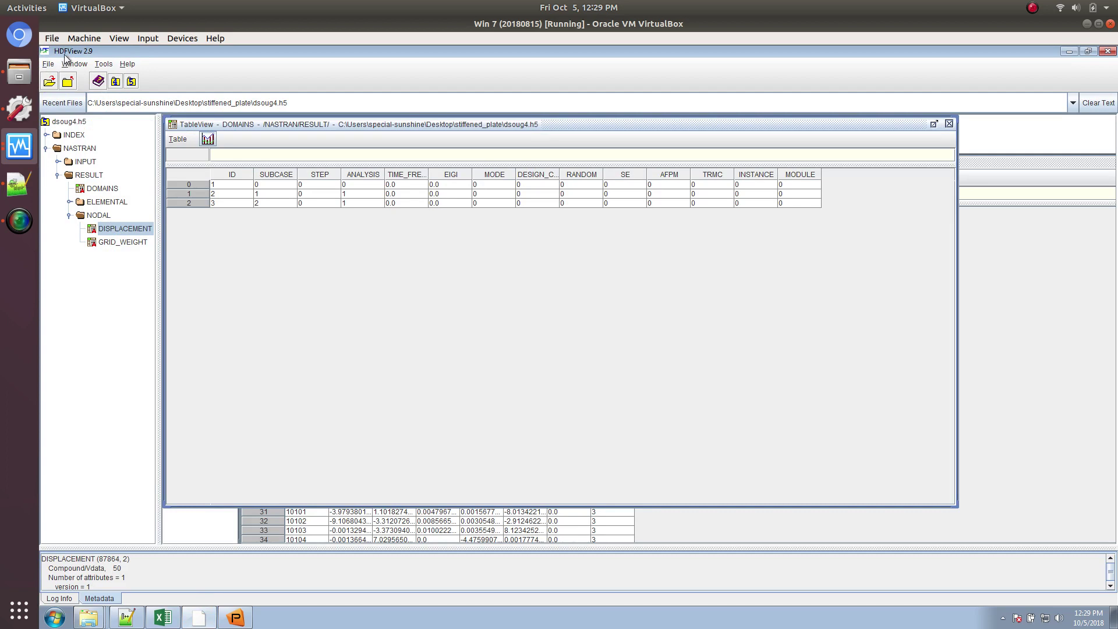
# Close all open files and reopen dsoug4.h5 from the stiffened_plate folder
pyautogui.click(49, 65)
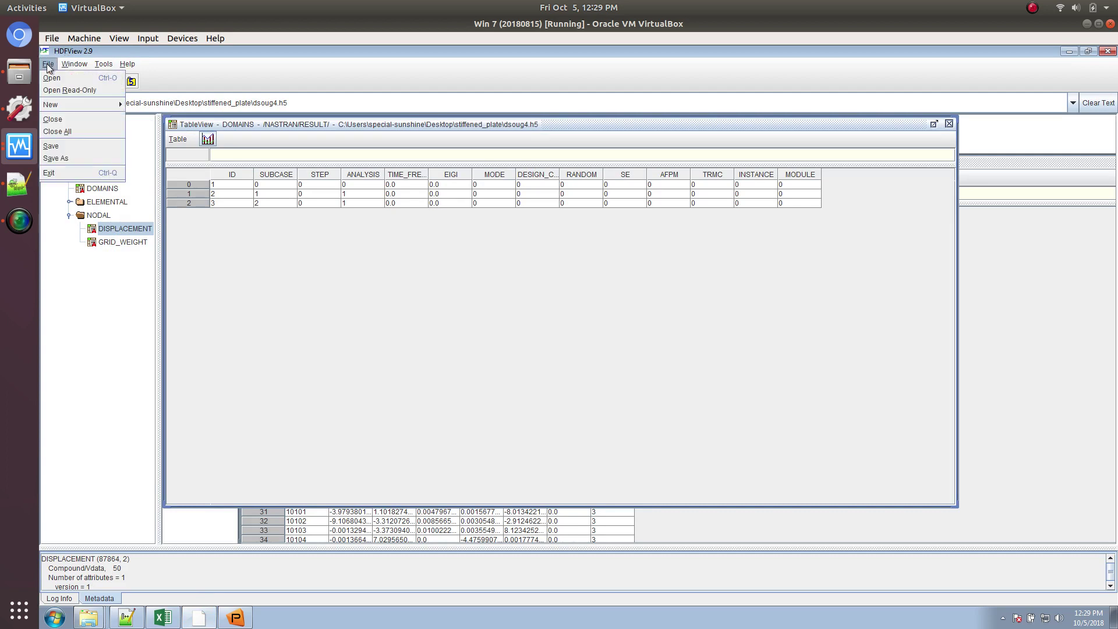
pyautogui.click(73, 121)
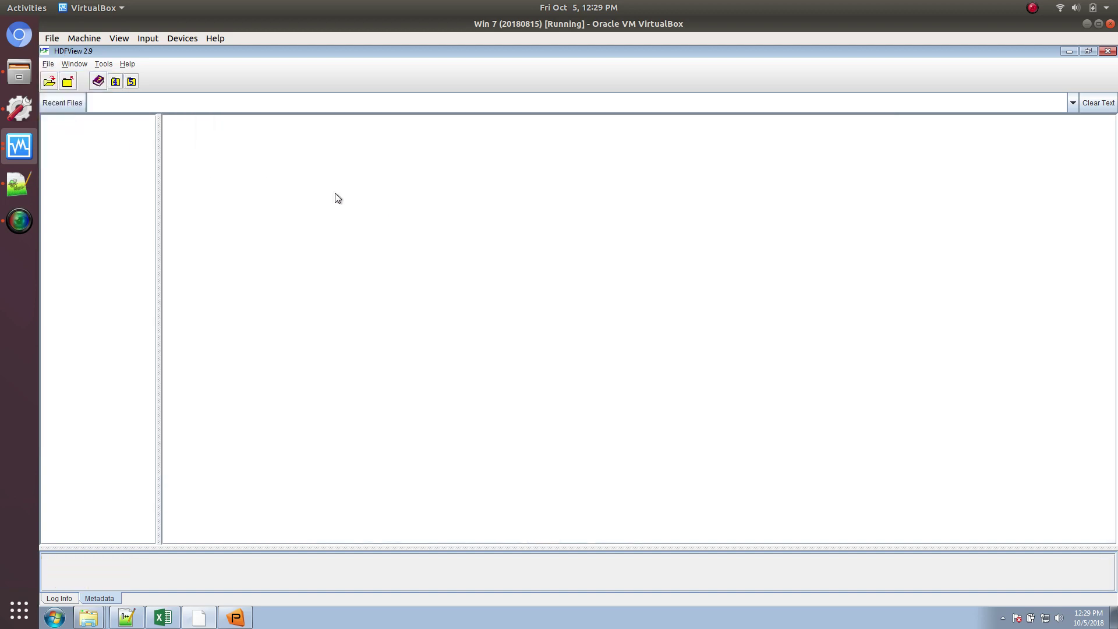
pyautogui.click(59, 90)
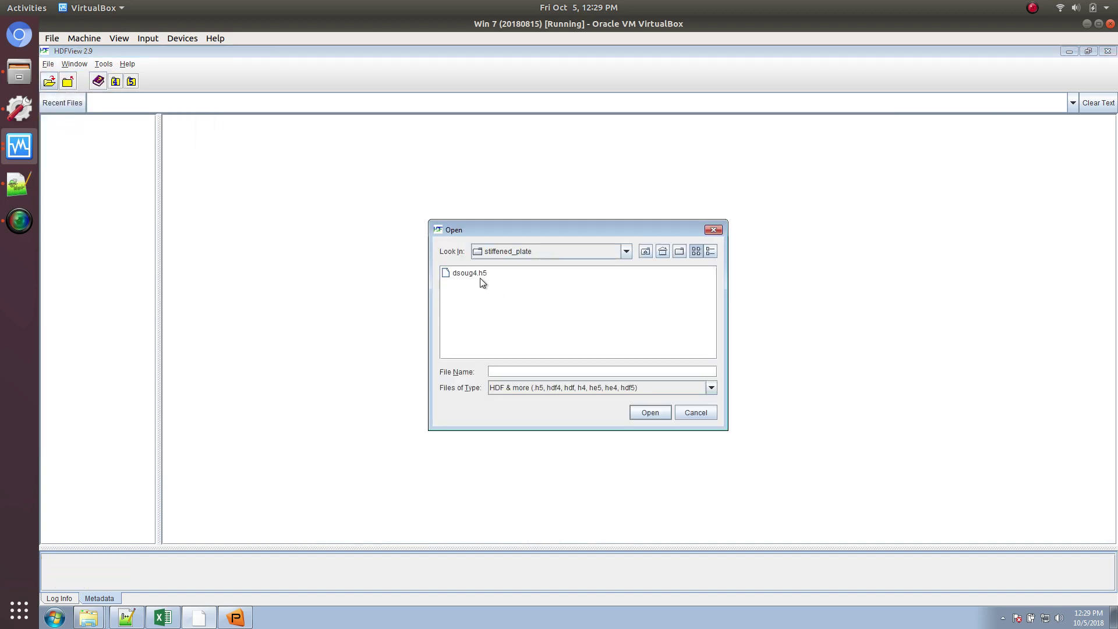
pyautogui.doubleClick(480, 278)
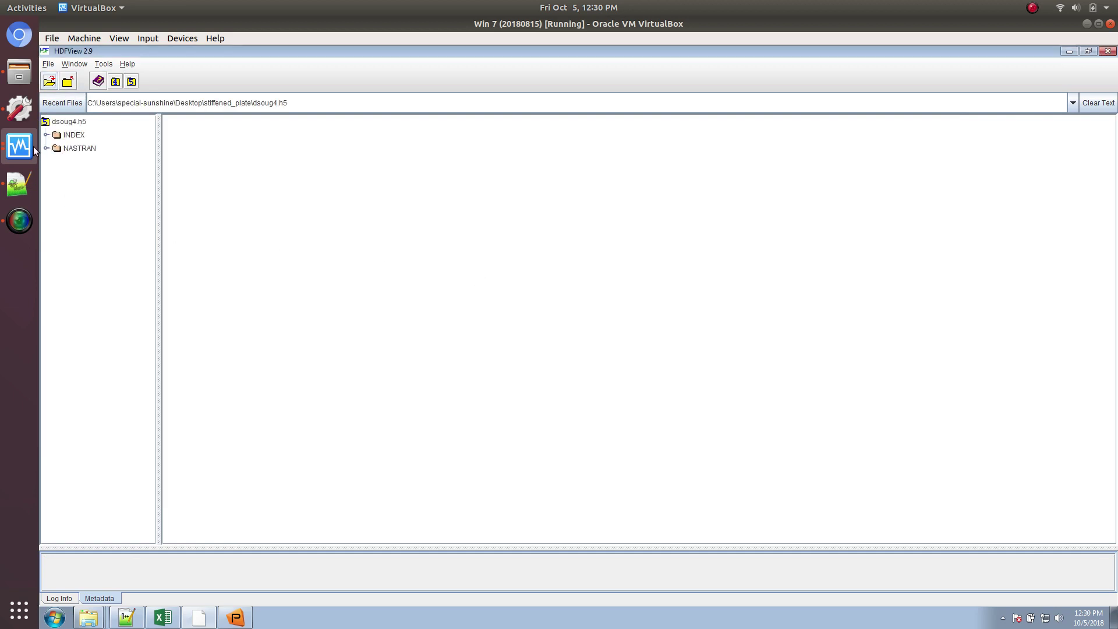
# Expand NASTRAN, RESULT and NODAL in the tree to reveal DISPLACEMENT and GRID_WEIGHT
pyautogui.click(47, 147)
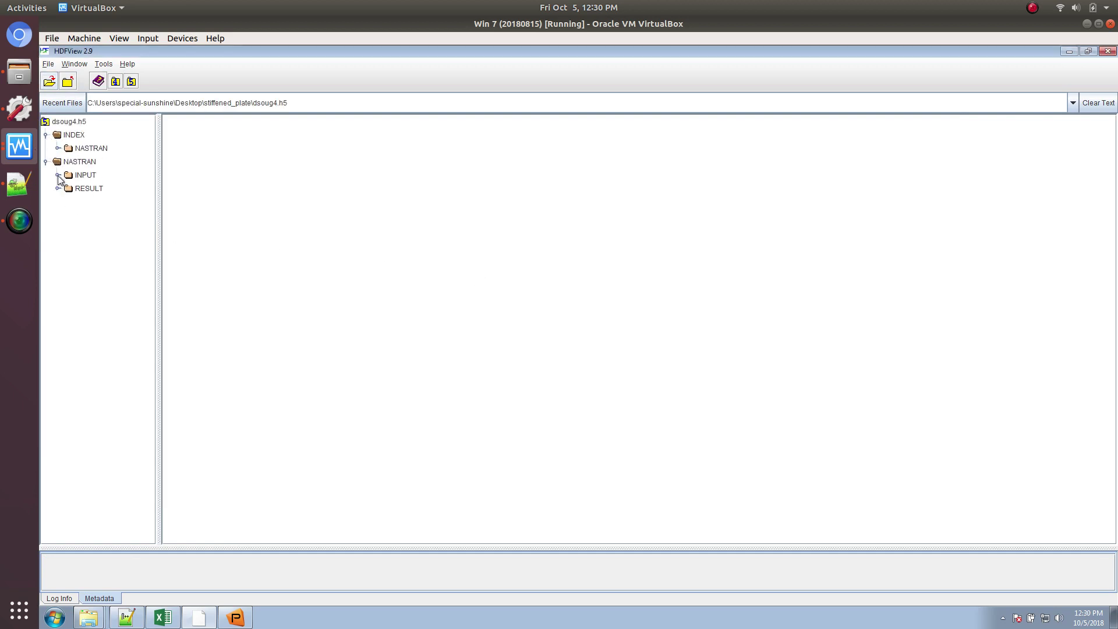
pyautogui.click(59, 188)
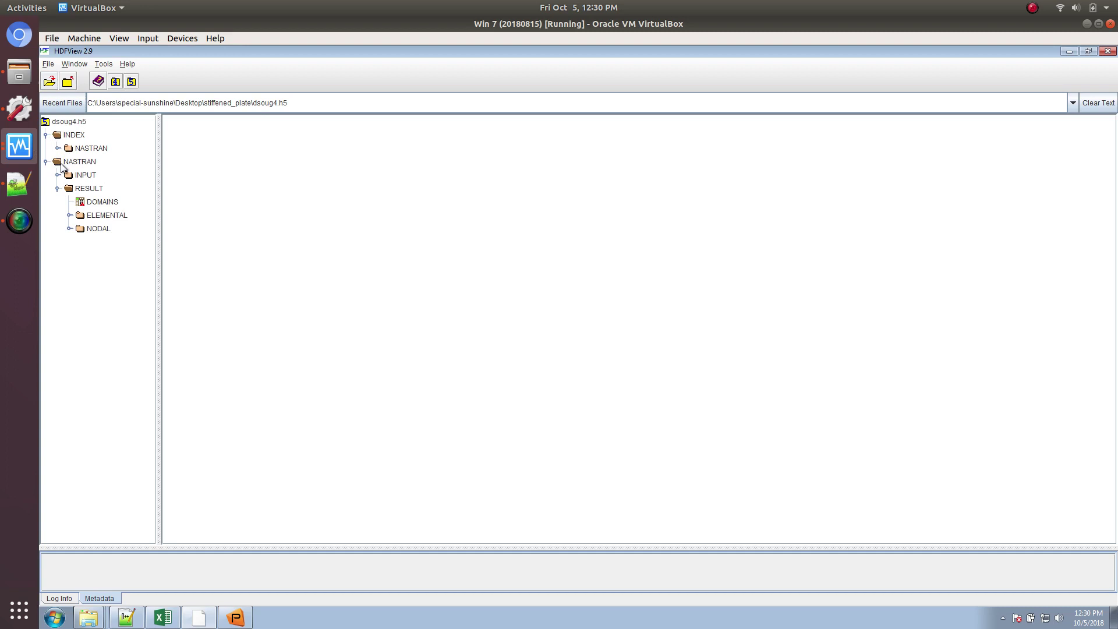
pyautogui.click(70, 229)
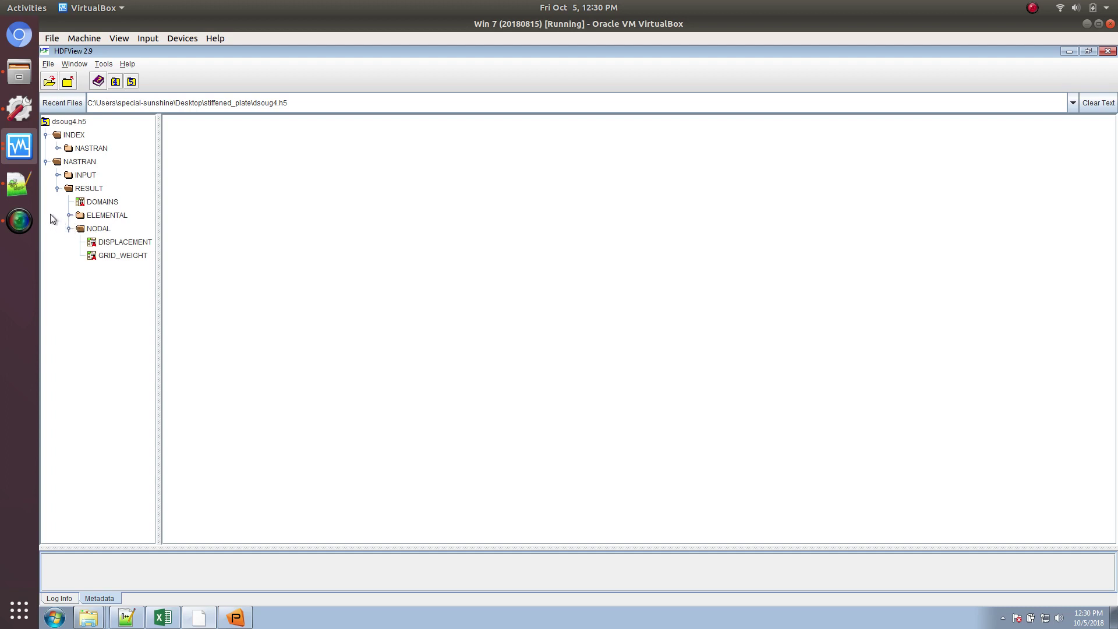
# Open DISPLACEMENT as a table and inspect its ID, X, Y, Z, rotation and DOMAIN_ID columns
pyautogui.doubleClick(120, 245)
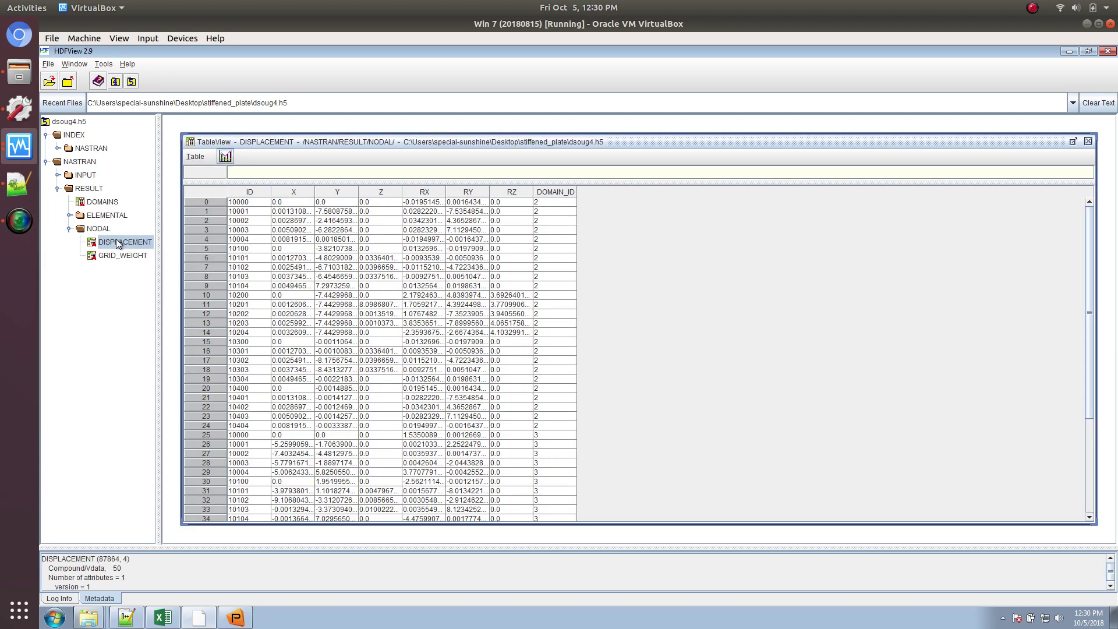
pyautogui.click(328, 240)
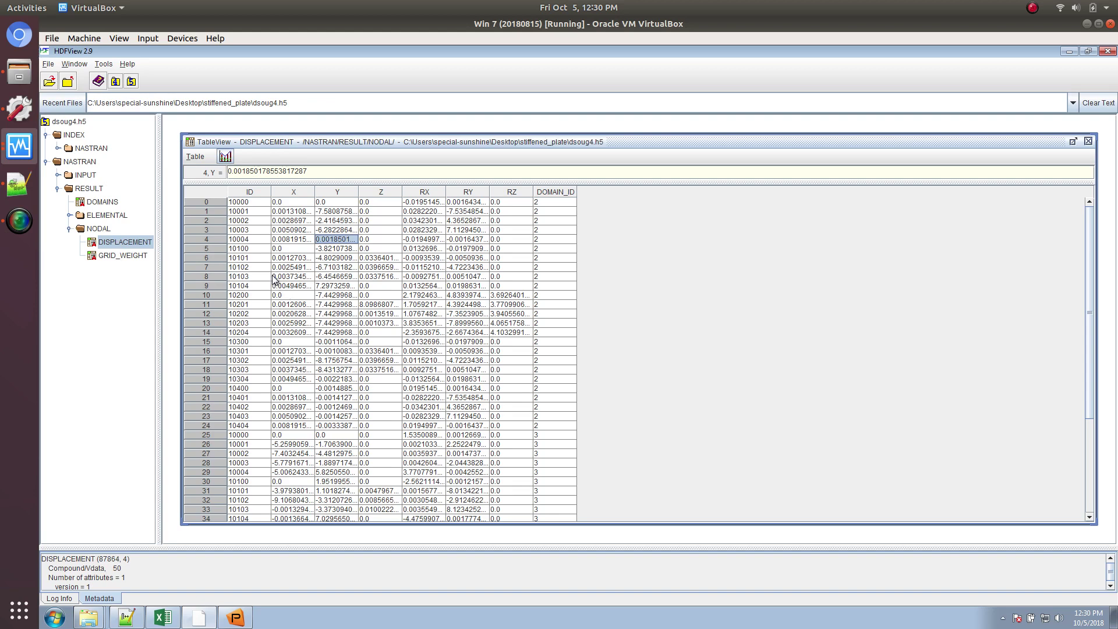
pyautogui.click(265, 230)
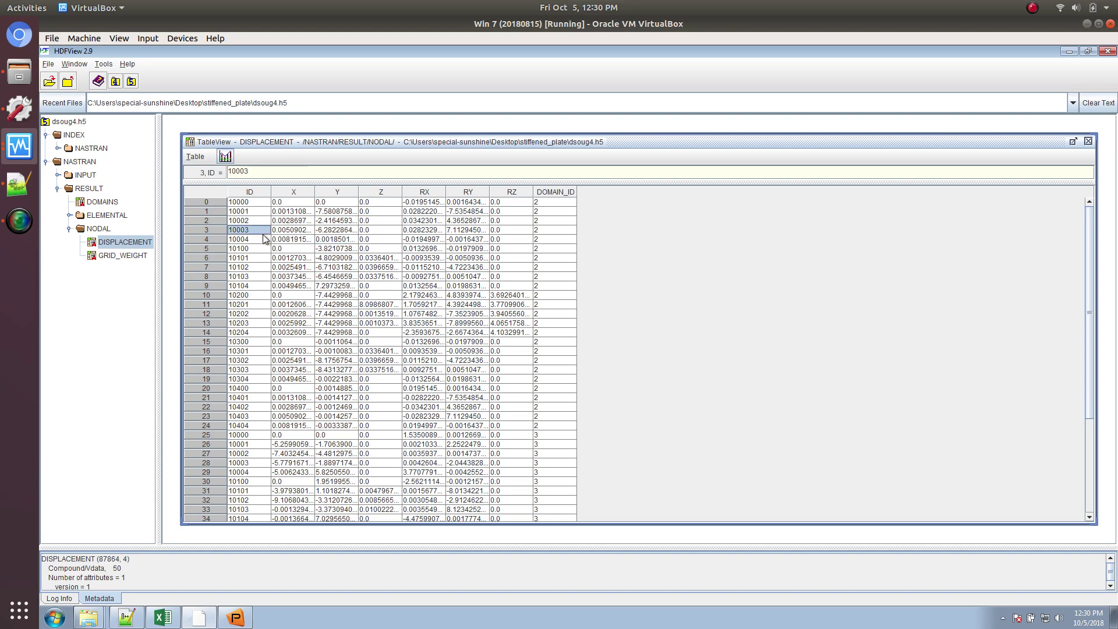
pyautogui.click(249, 193)
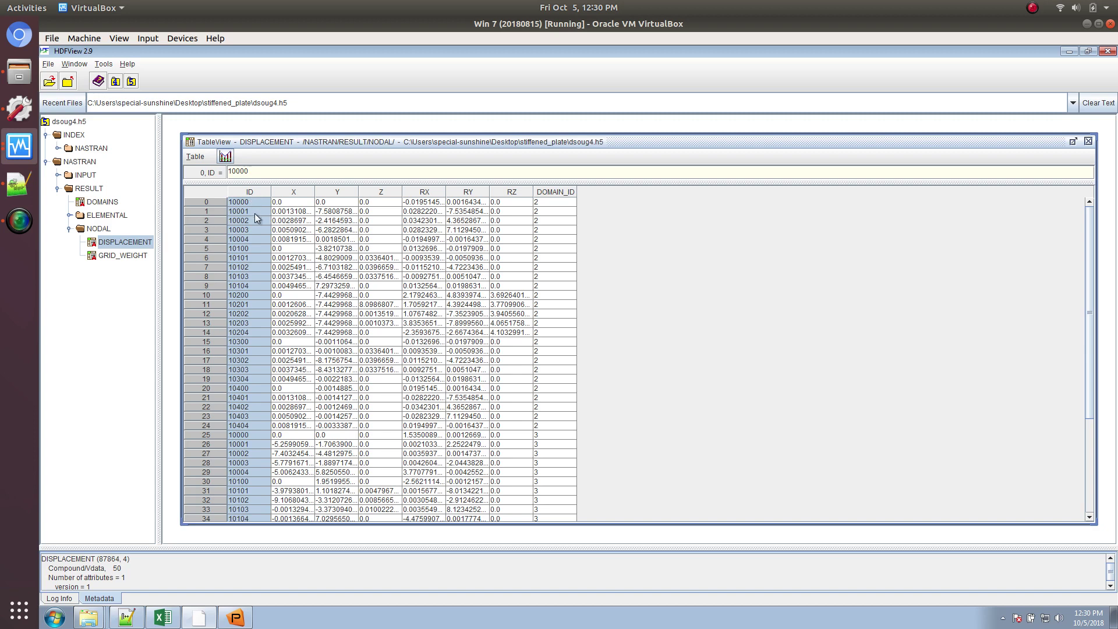
pyautogui.moveTo(293, 202); pyautogui.dragTo(298, 277)
pyautogui.moveTo(342, 204); pyautogui.dragTo(350, 281)
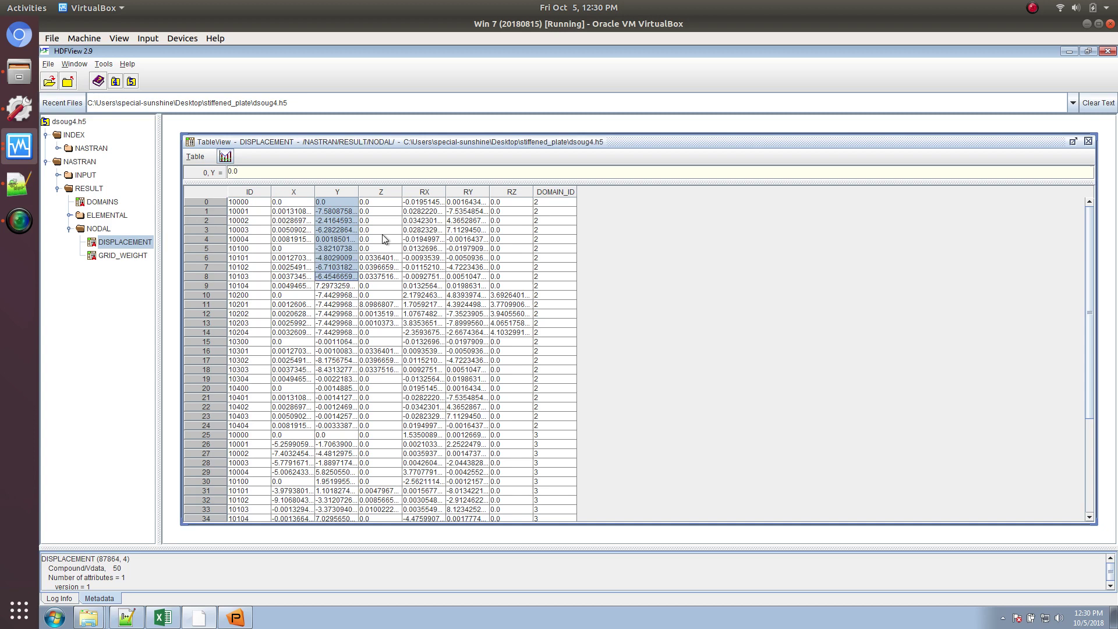
pyautogui.moveTo(390, 204); pyautogui.dragTo(392, 296)
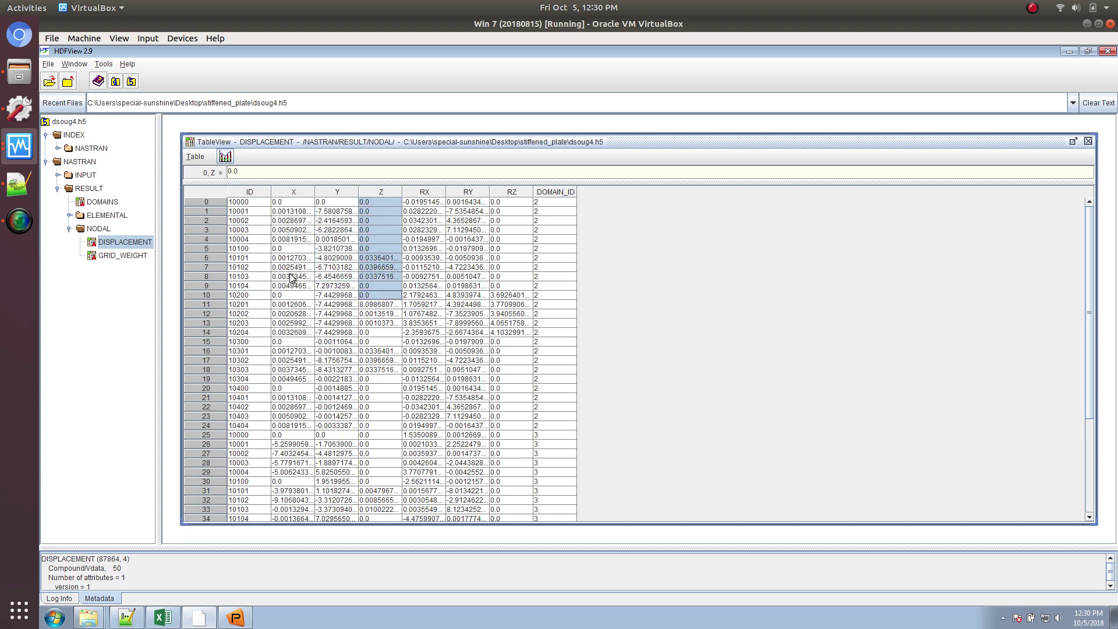
pyautogui.moveTo(423, 192); pyautogui.dragTo(500, 244)
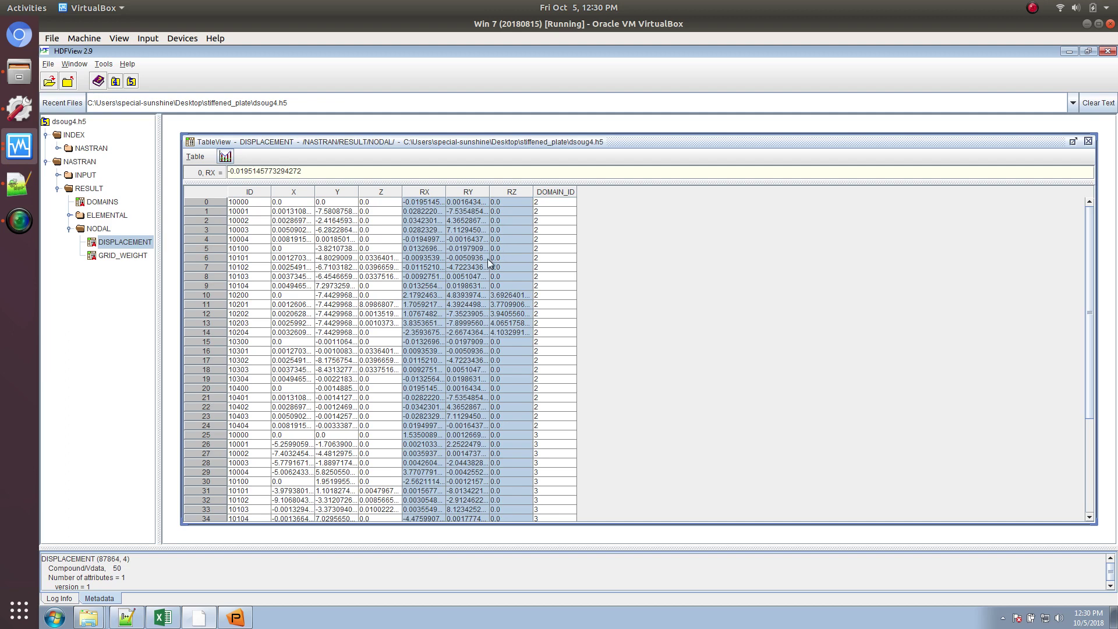
pyautogui.click(538, 200)
pyautogui.scroll(-5, 404, 311)
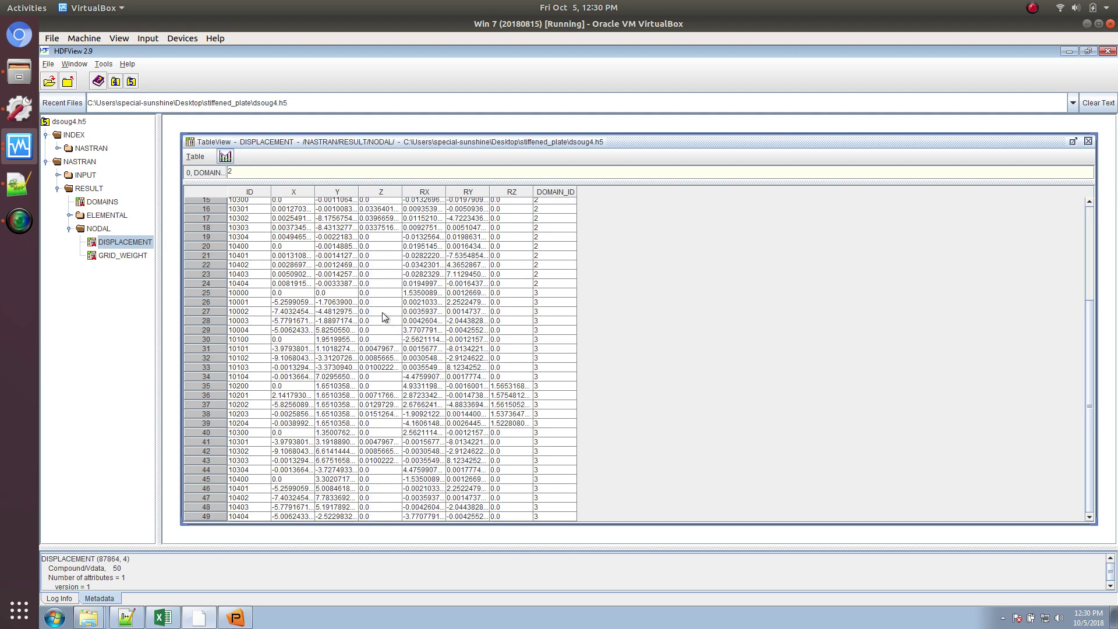
pyautogui.scroll(5, 293, 341)
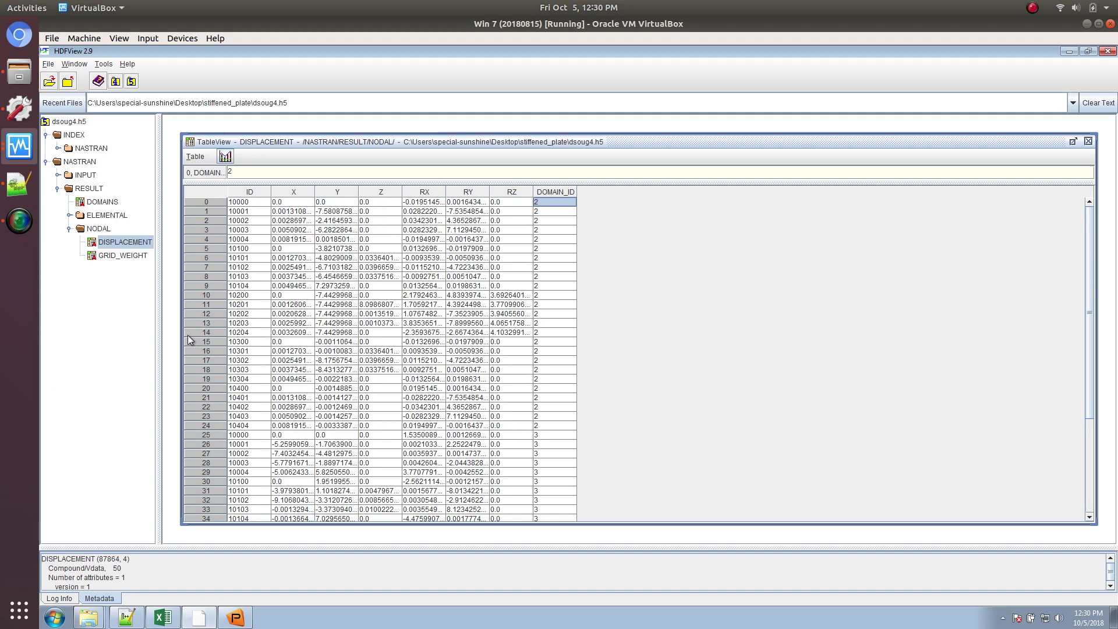
# Inspect nodes 10201 and 10102 and rows 3-7, then select DOMAINS to see its details
pyautogui.click(249, 304)
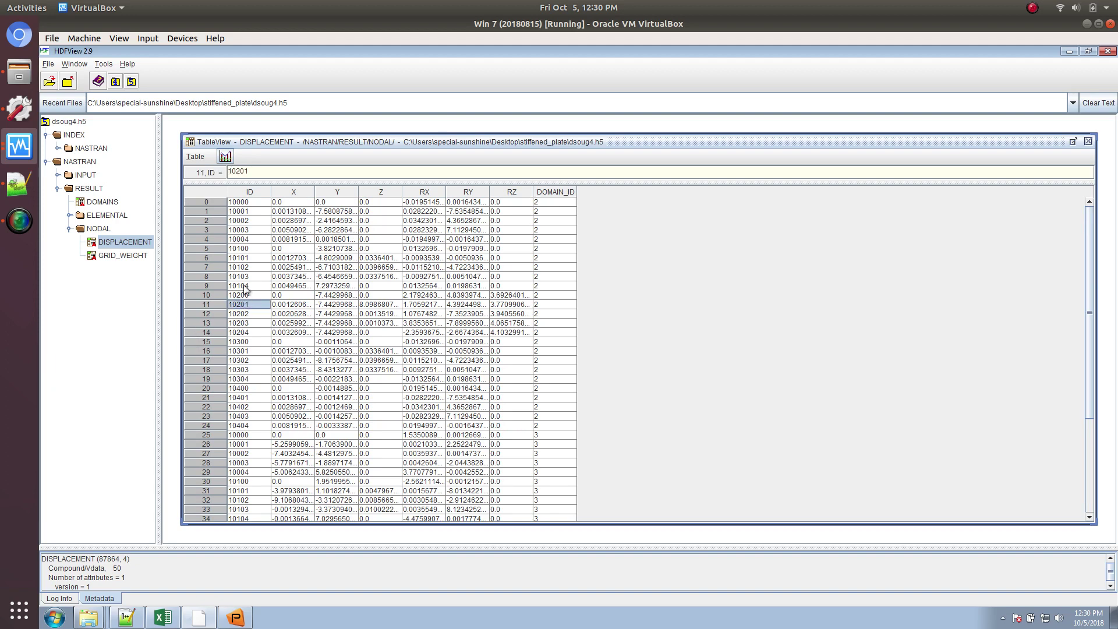
pyautogui.moveTo(248, 267); pyautogui.dragTo(642, 252)
pyautogui.click(566, 267)
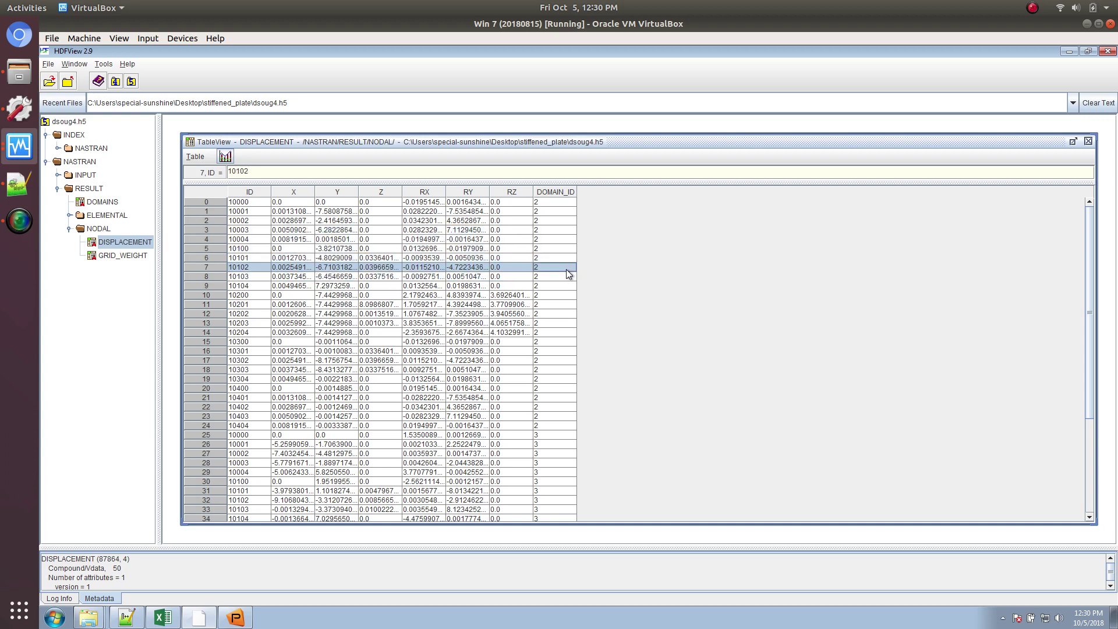
pyautogui.click(526, 287)
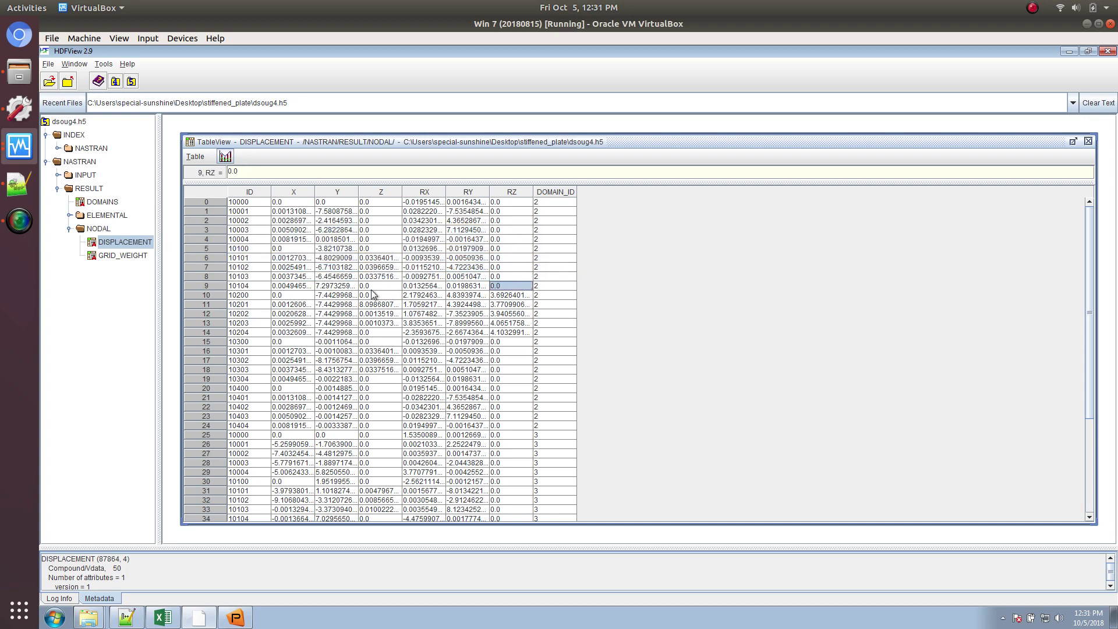
pyautogui.click(107, 203)
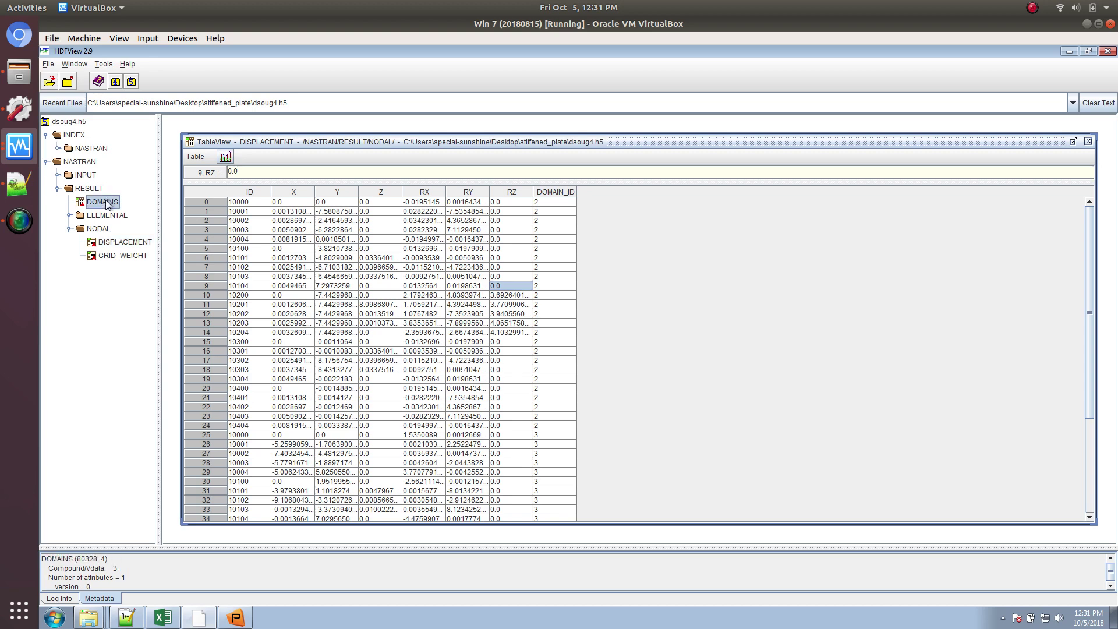
# Open the DOMAINS table and select its rows for copying
pyautogui.doubleClick(107, 203)
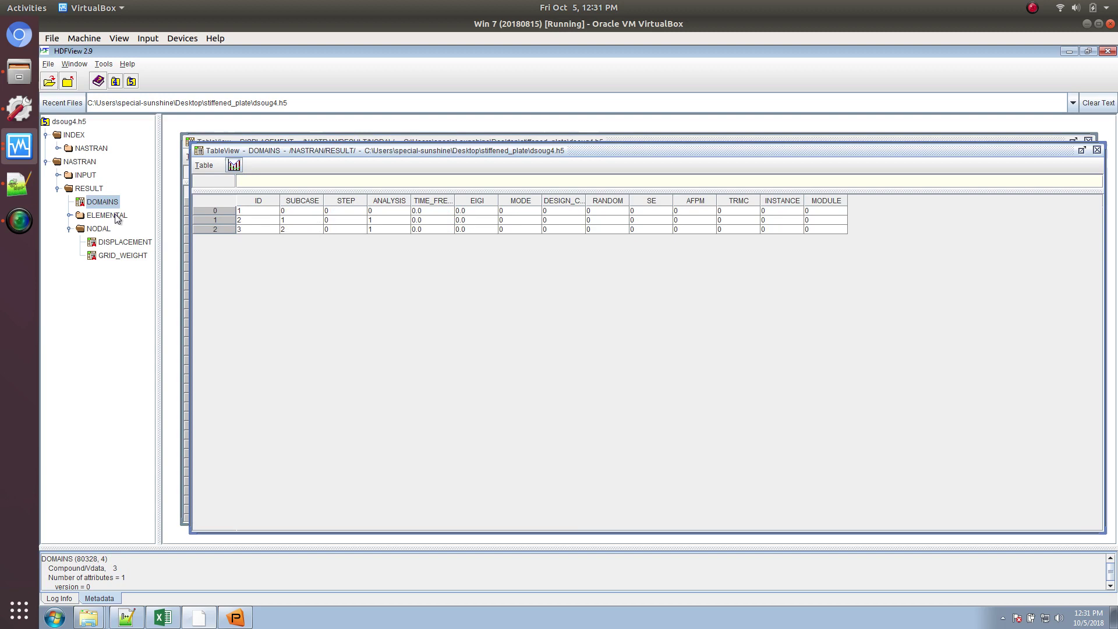
pyautogui.click(259, 208)
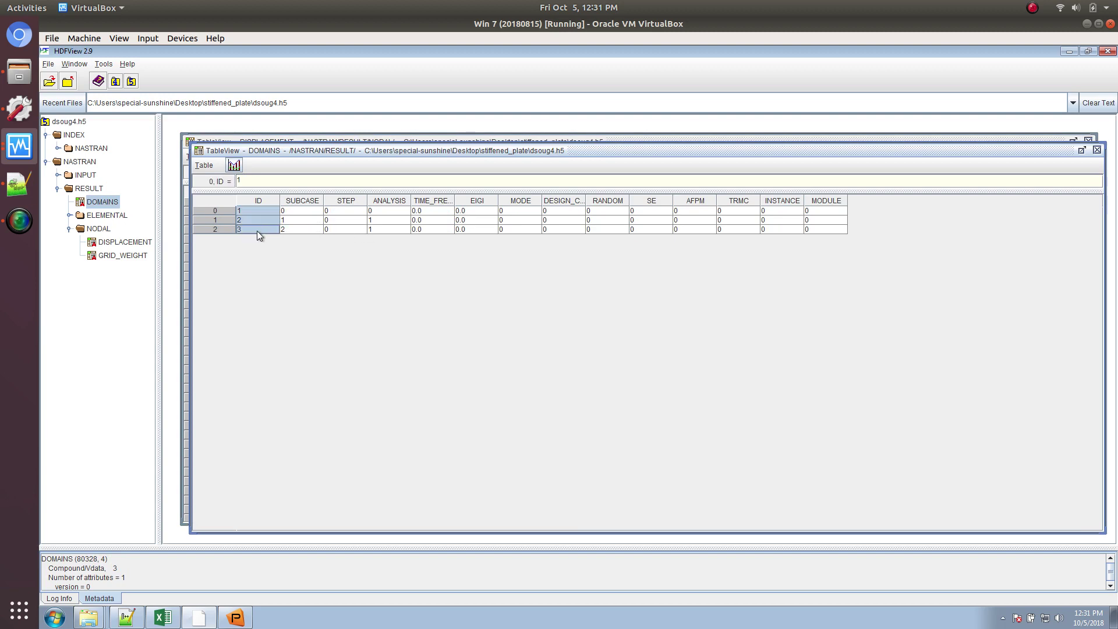
pyautogui.moveTo(267, 154); pyautogui.dragTo(773, 161)
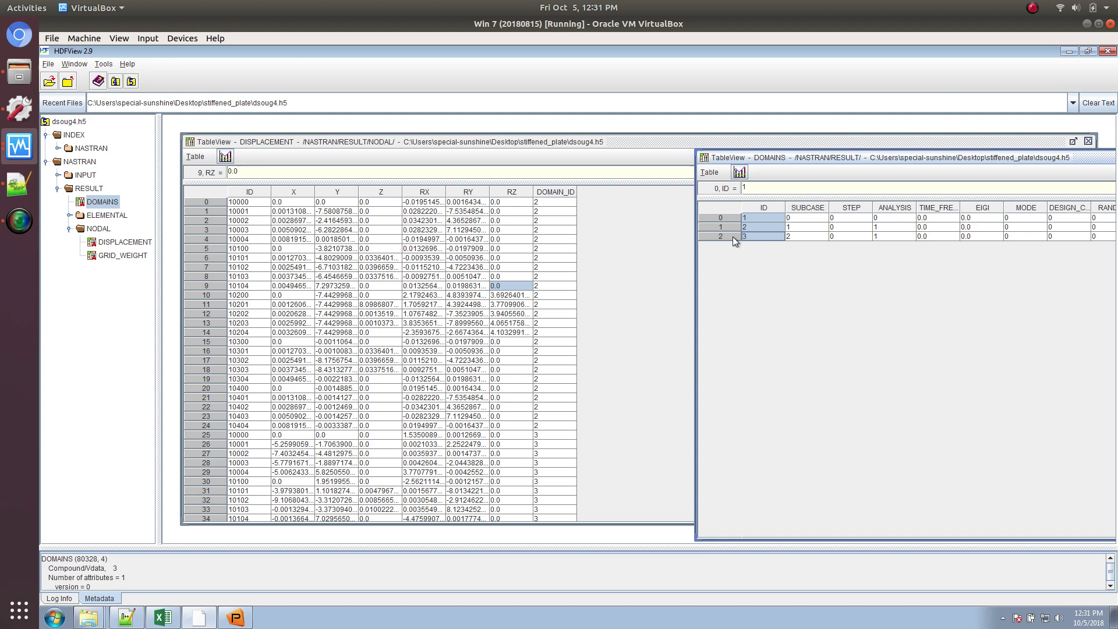
pyautogui.moveTo(765, 157); pyautogui.dragTo(273, 137)
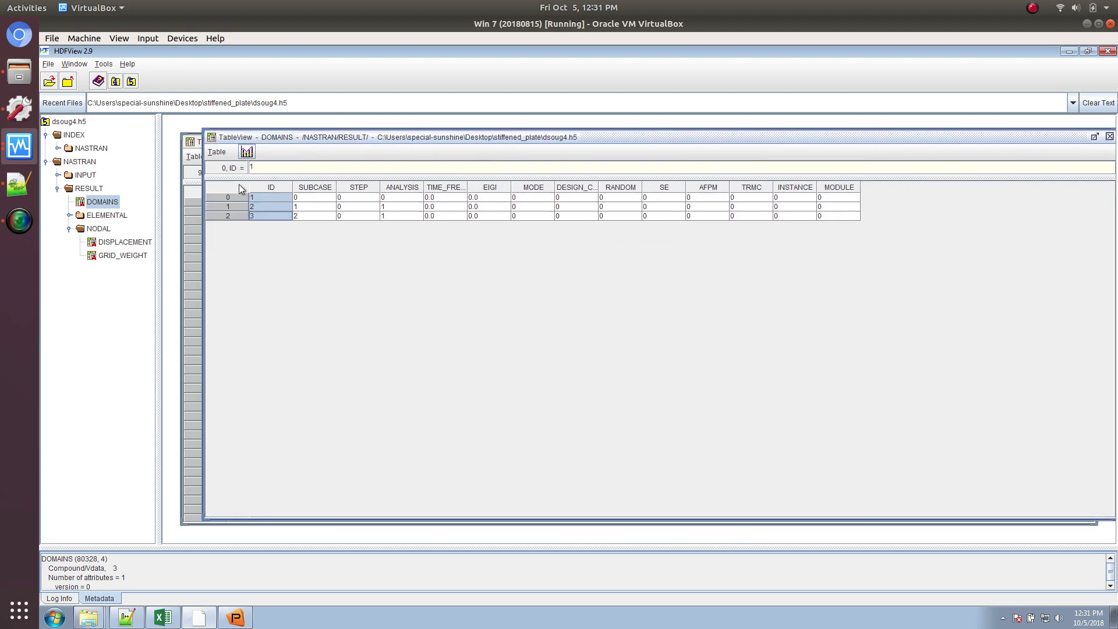
pyautogui.moveTo(251, 198)
pyautogui.mouseDown()
pyautogui.moveTo(251, 212)
pyautogui.moveTo(264, 194)
pyautogui.mouseUp()
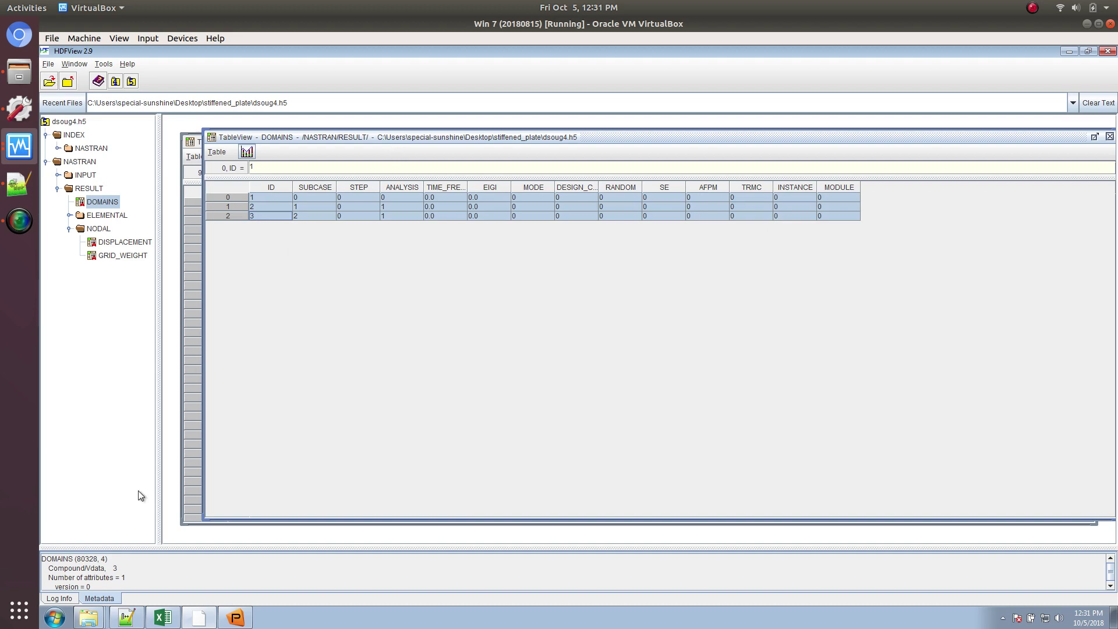
# Paste the DOMAINS rows into Excel's Sheet2 starting at cell A1
pyautogui.click(161, 618)
pyautogui.click(72, 182)
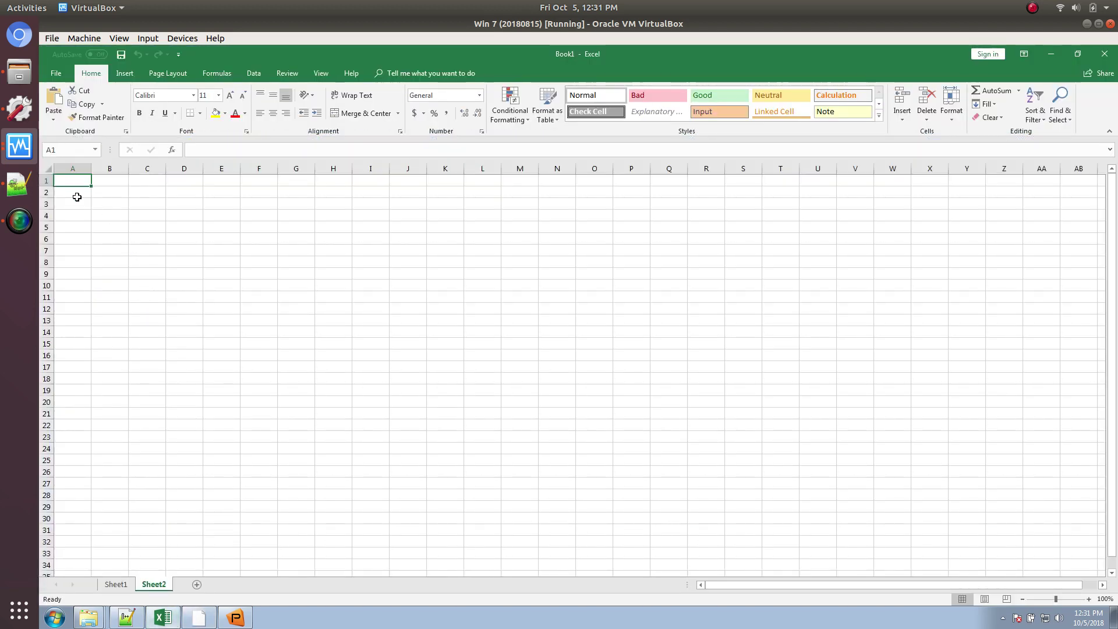
pyautogui.hotkey('ctrl', 'v')
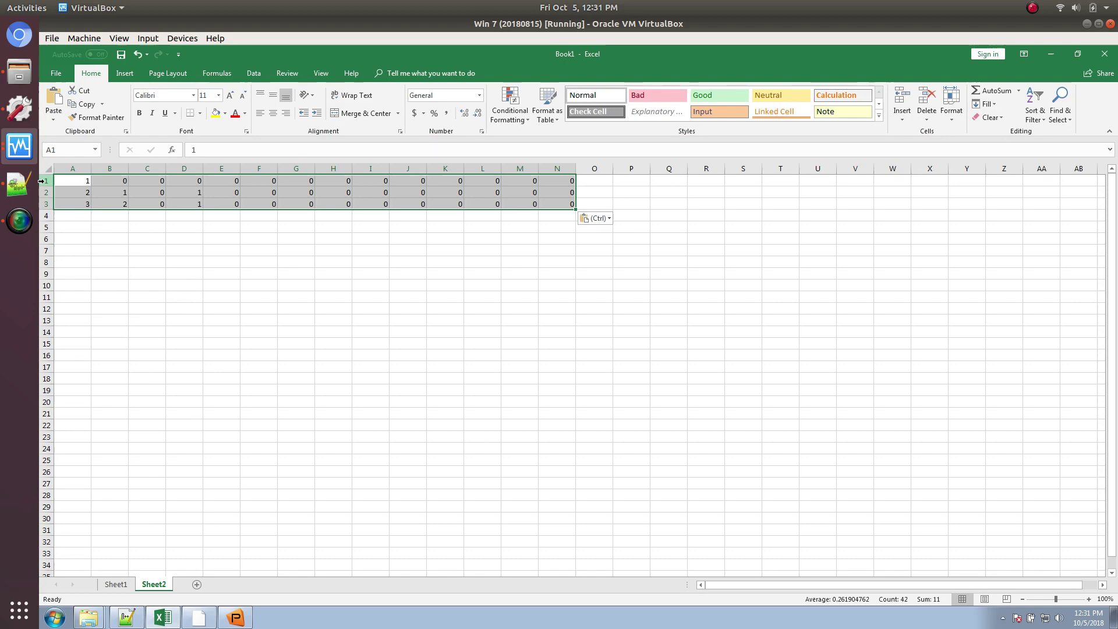
pyautogui.click(47, 181)
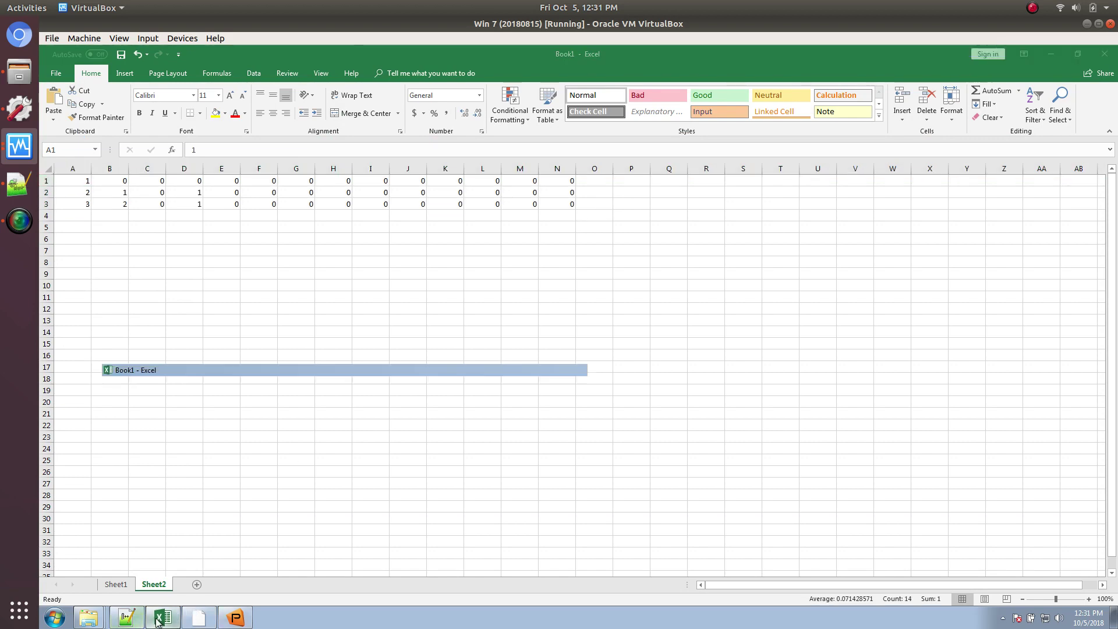
pyautogui.click(127, 617)
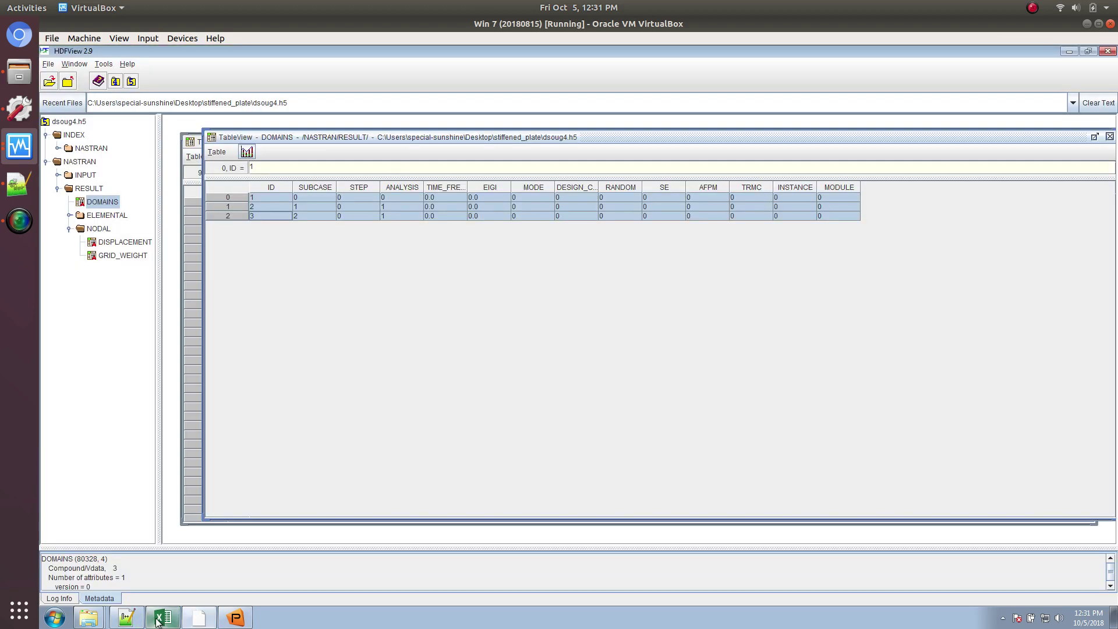
pyautogui.moveTo(263, 198); pyautogui.dragTo(852, 215)
pyautogui.click(265, 185)
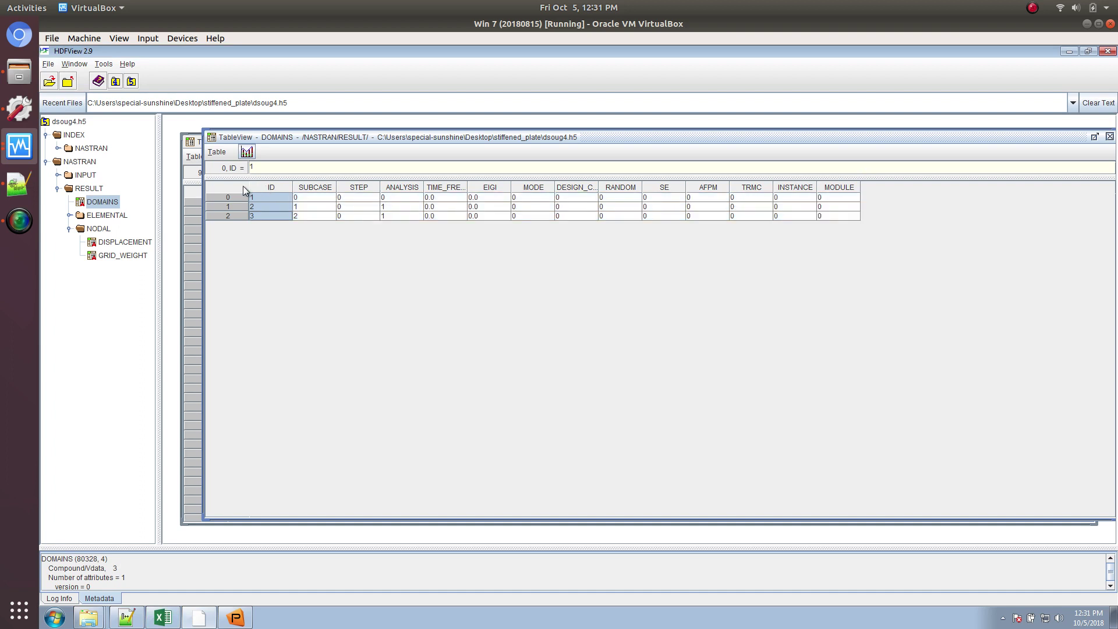
pyautogui.click(315, 187)
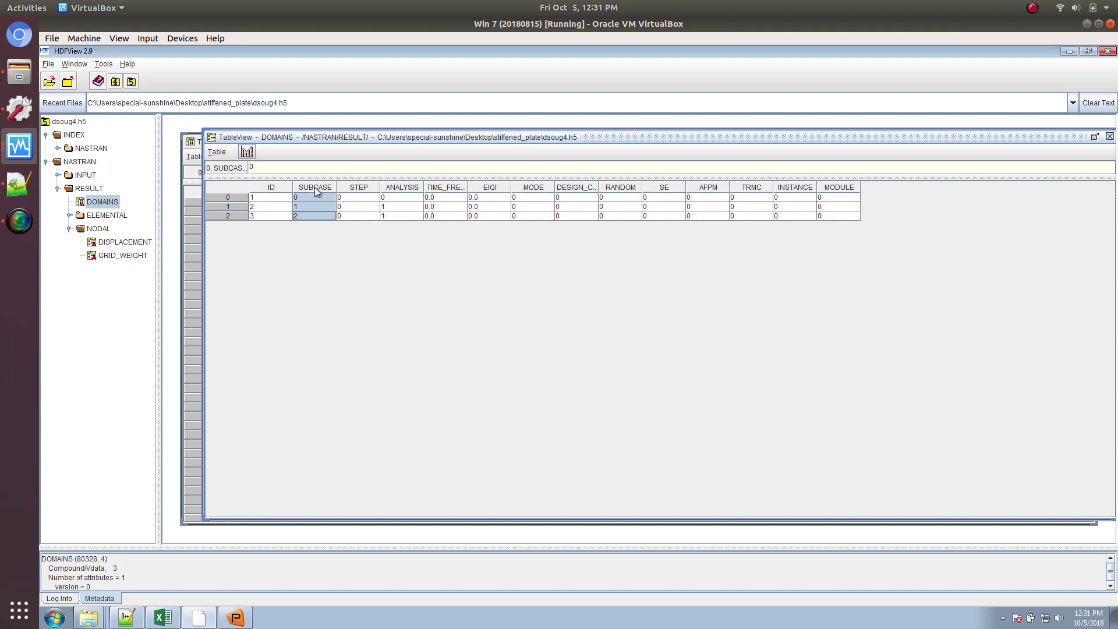
pyautogui.click(248, 152)
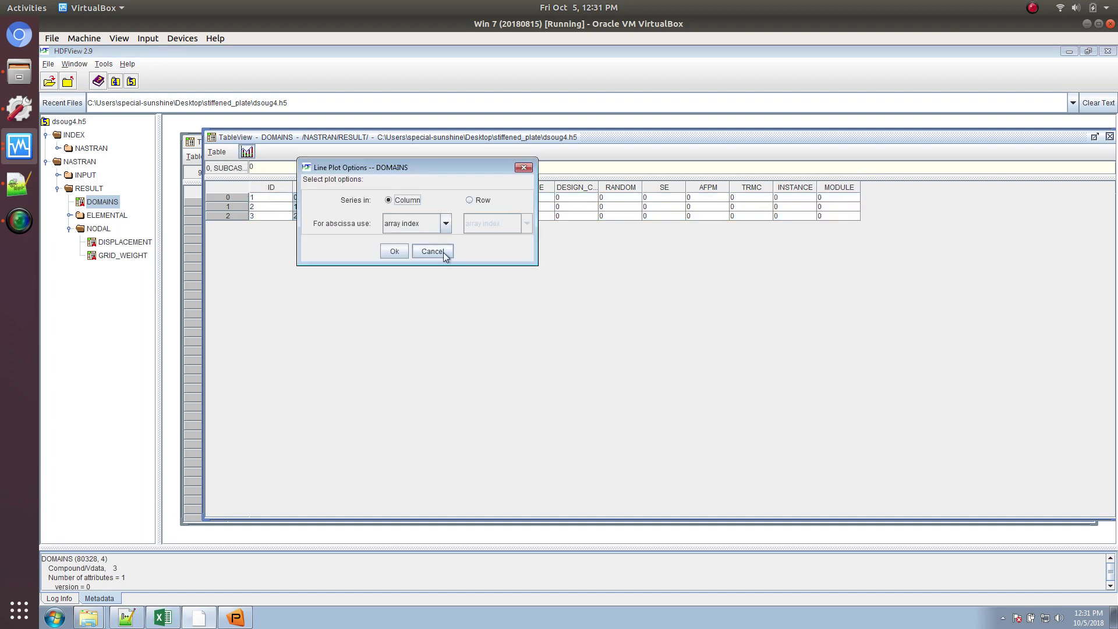
pyautogui.click(424, 225)
pyautogui.click(524, 262)
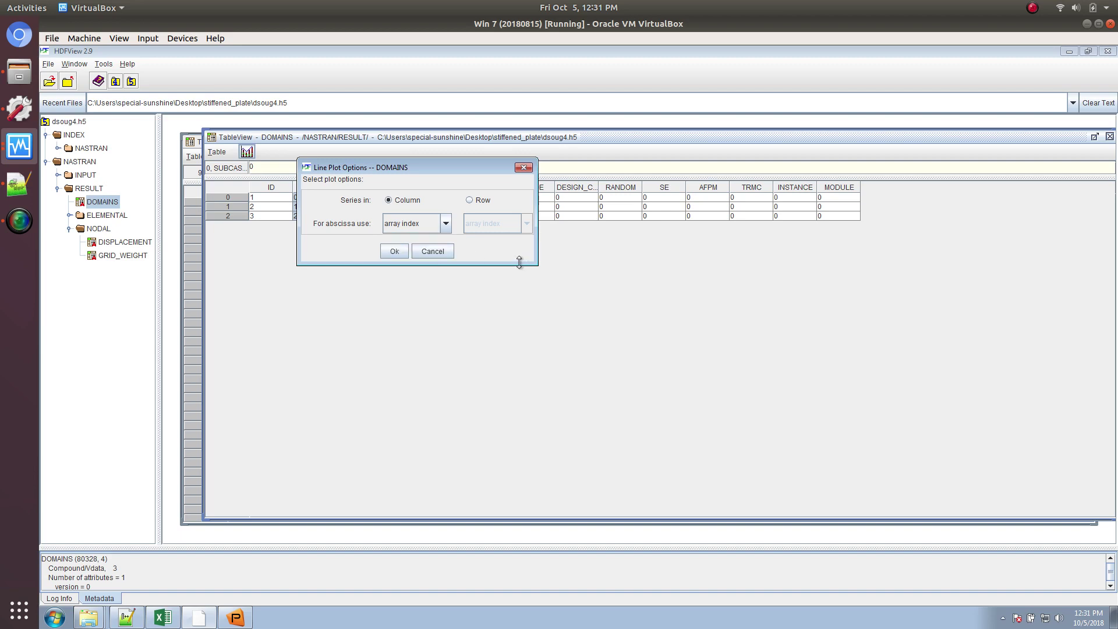
pyautogui.click(444, 255)
pyautogui.click(49, 64)
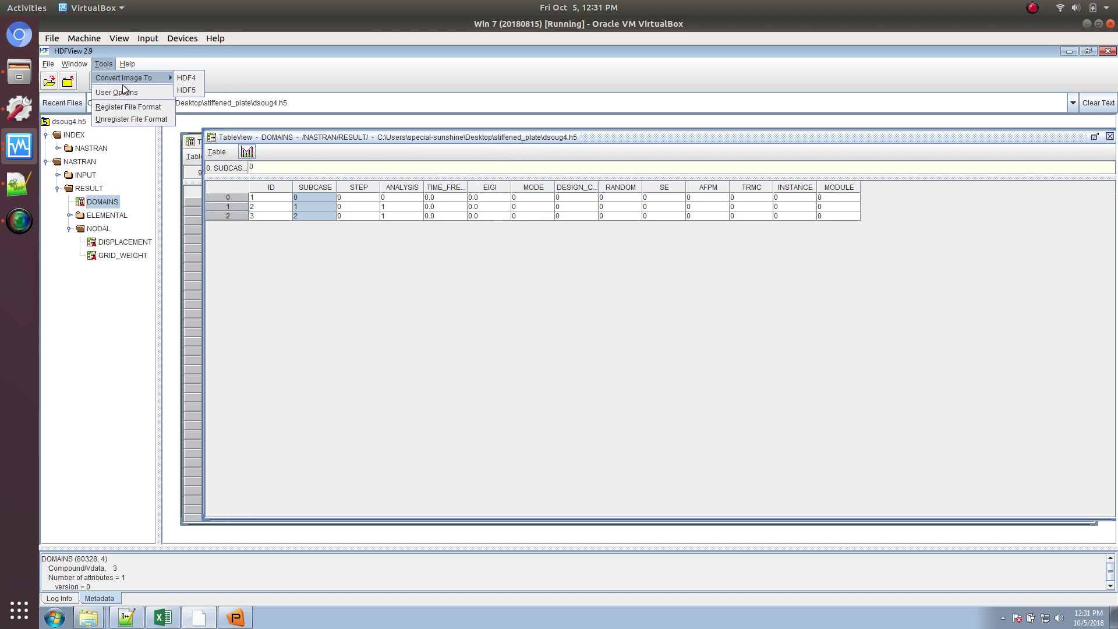
pyautogui.click(286, 216)
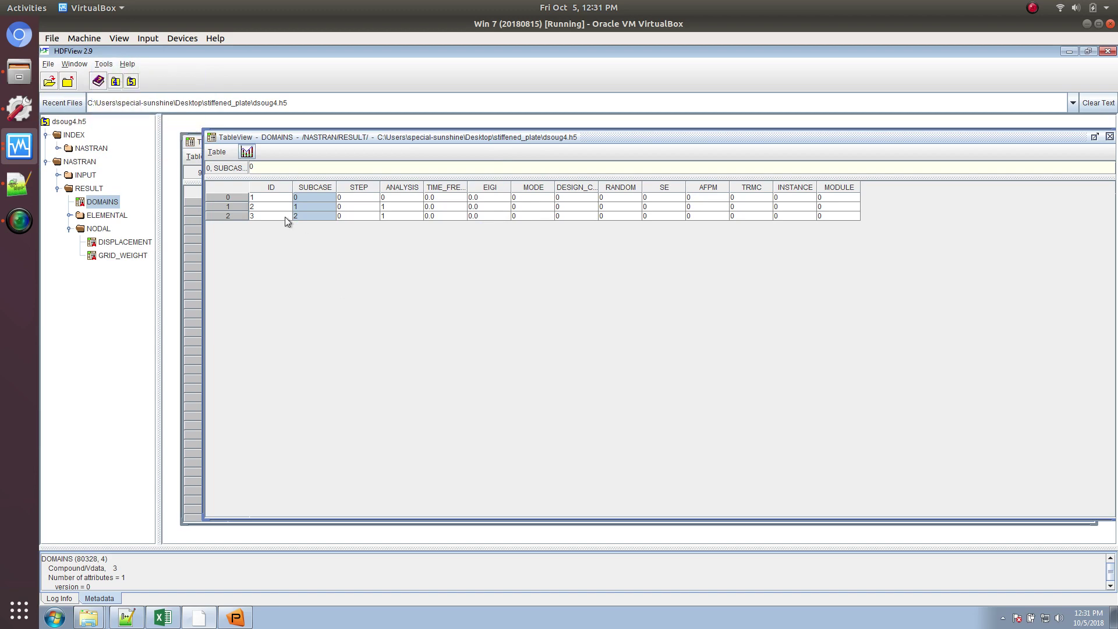
# Insert a blank row above the pasted DOMAINS data on Sheet2
pyautogui.click(162, 618)
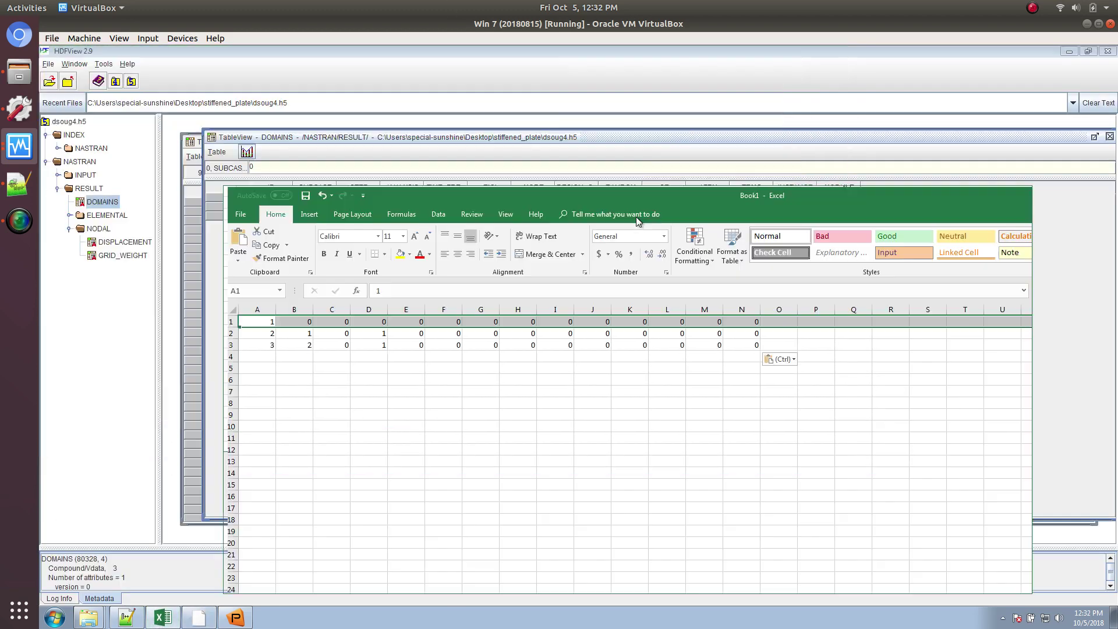
pyautogui.moveTo(411, 59); pyautogui.dragTo(659, 291)
pyautogui.click(276, 421)
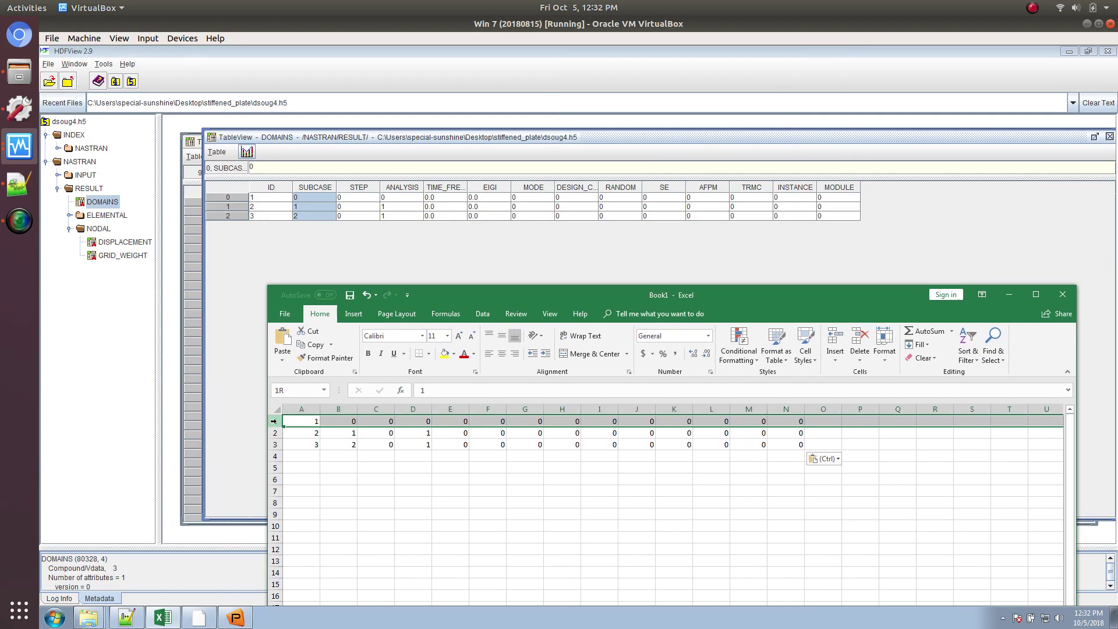
pyautogui.rightClick(276, 422)
pyautogui.click(313, 502)
# Fill row 1 with headers ID, SUBCASE, STEP, analysis, EIGI, MODE, DESIGN_CYCLE, RANDOM and placeholders through N1
pyautogui.click(312, 422)
pyautogui.write('ID')
pyautogui.press('Tab')
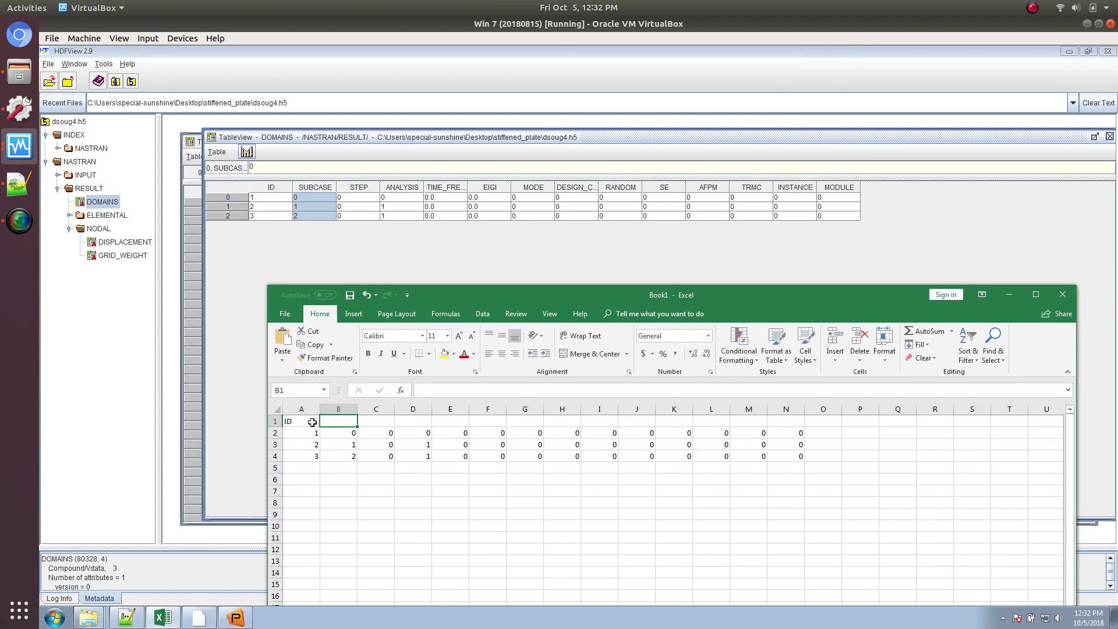
pyautogui.write('SUBCASE')
pyautogui.press('Tab')
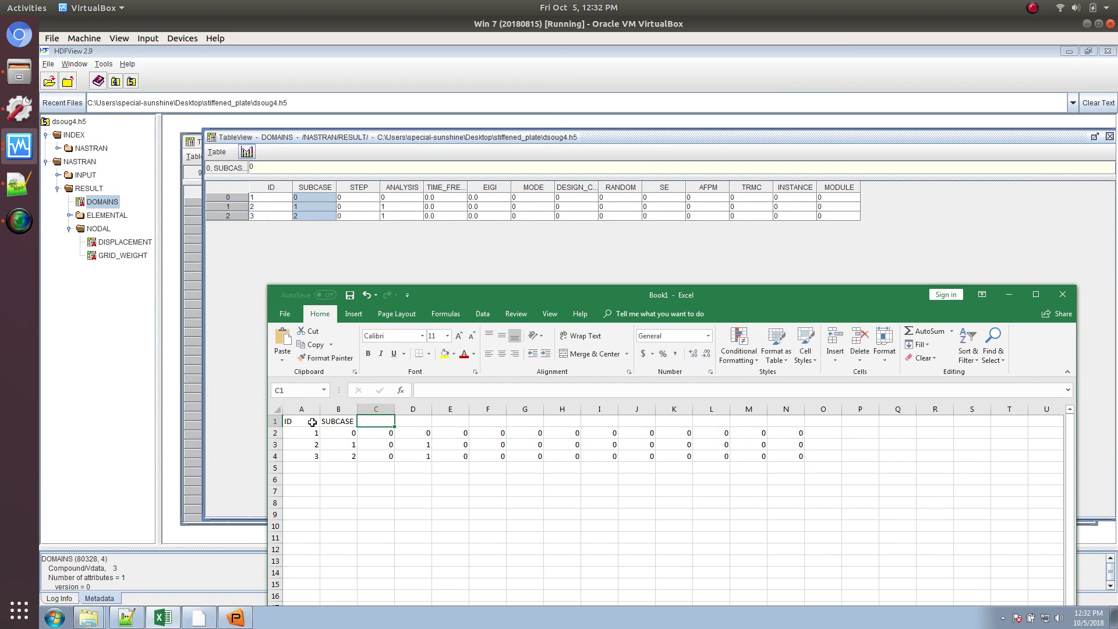
pyautogui.write('EP')
pyautogui.press('Tab')
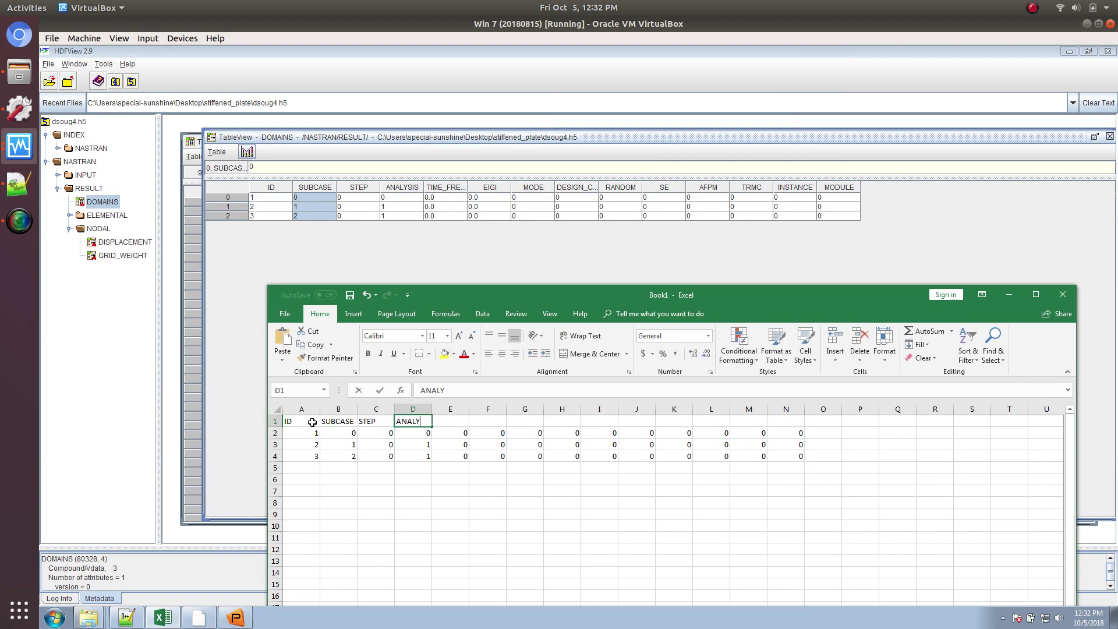
pyautogui.write('SI')
pyautogui.press('Tab')
pyautogui.write('IME_F')
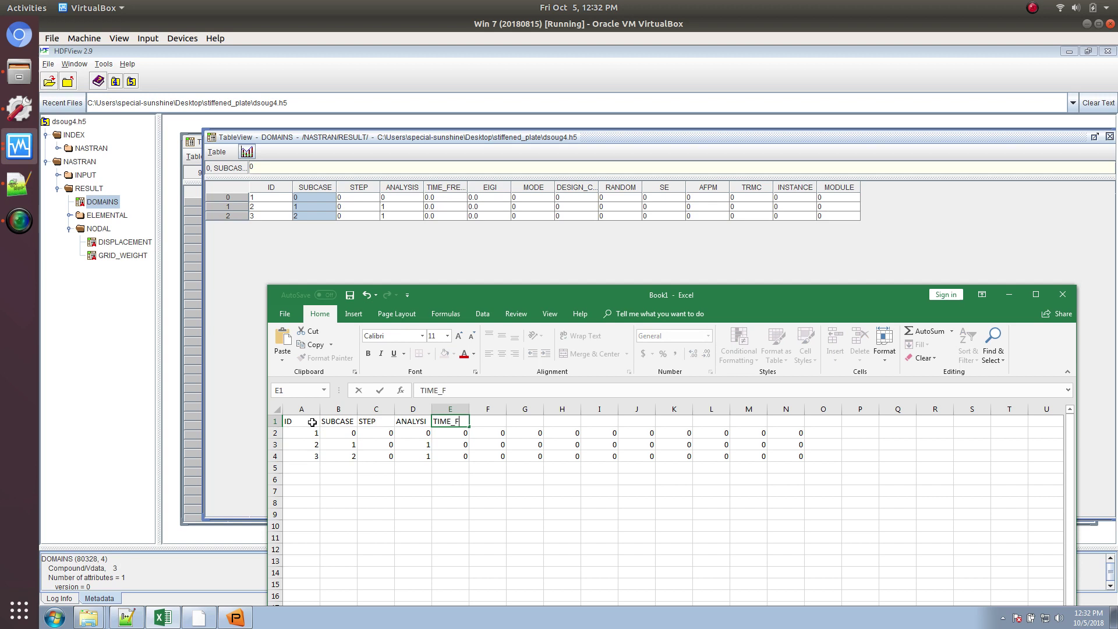
pyautogui.write('RE')
pyautogui.press('Tab')
pyautogui.write('E')
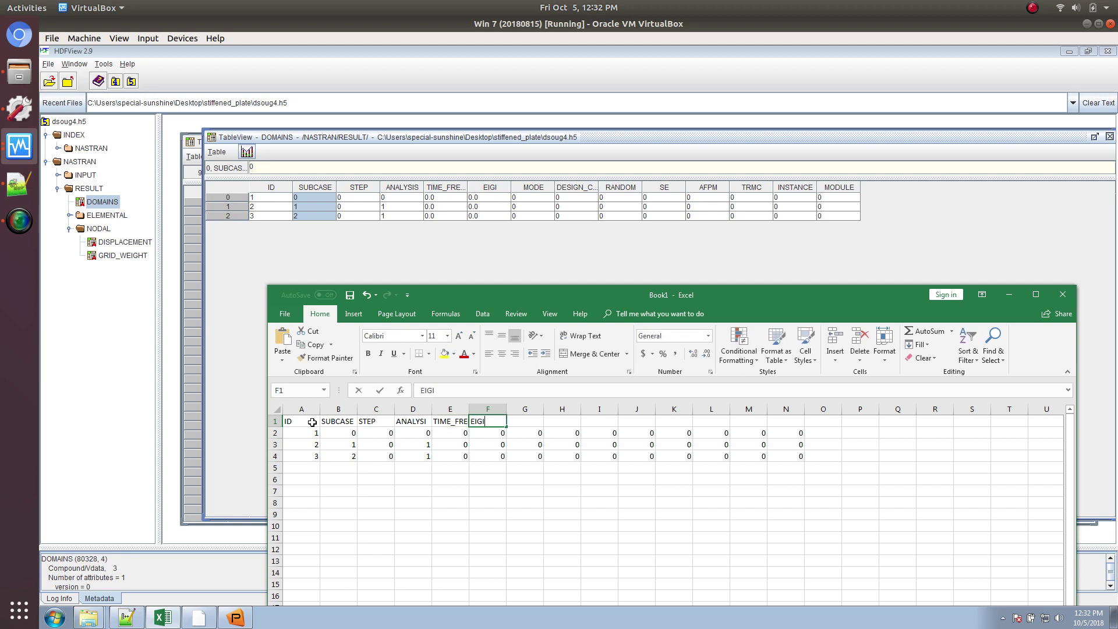
pyautogui.press('Tab')
pyautogui.write('MO')
pyautogui.press('Tab')
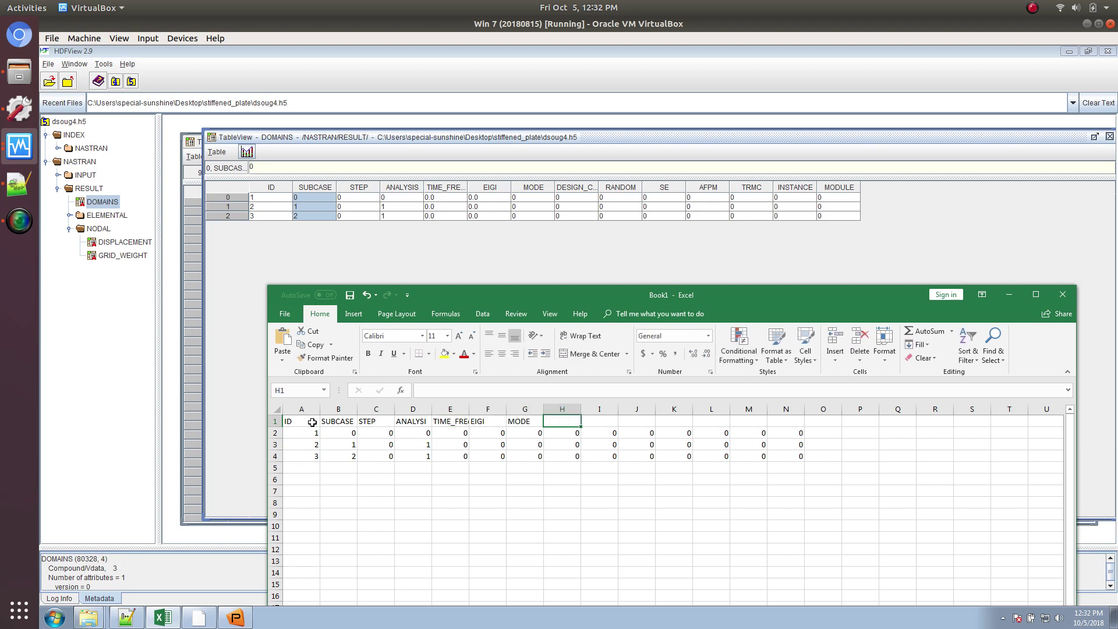
pyautogui.write('DESIGN_CYCLE')
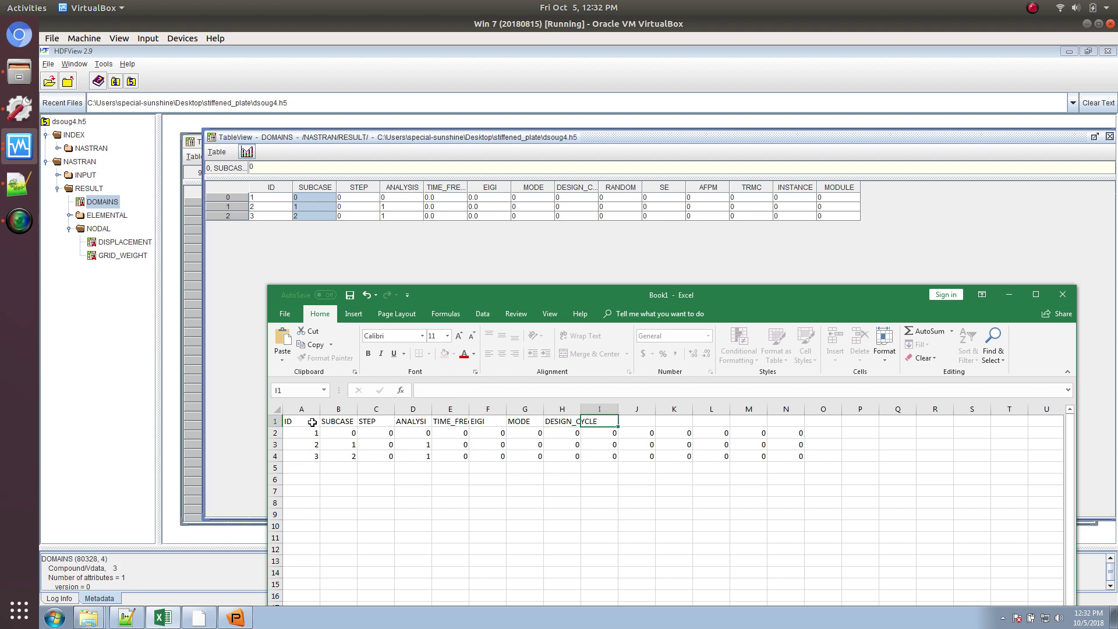
pyautogui.press('Tab')
pyautogui.write('RANDOM')
pyautogui.press('Tab')
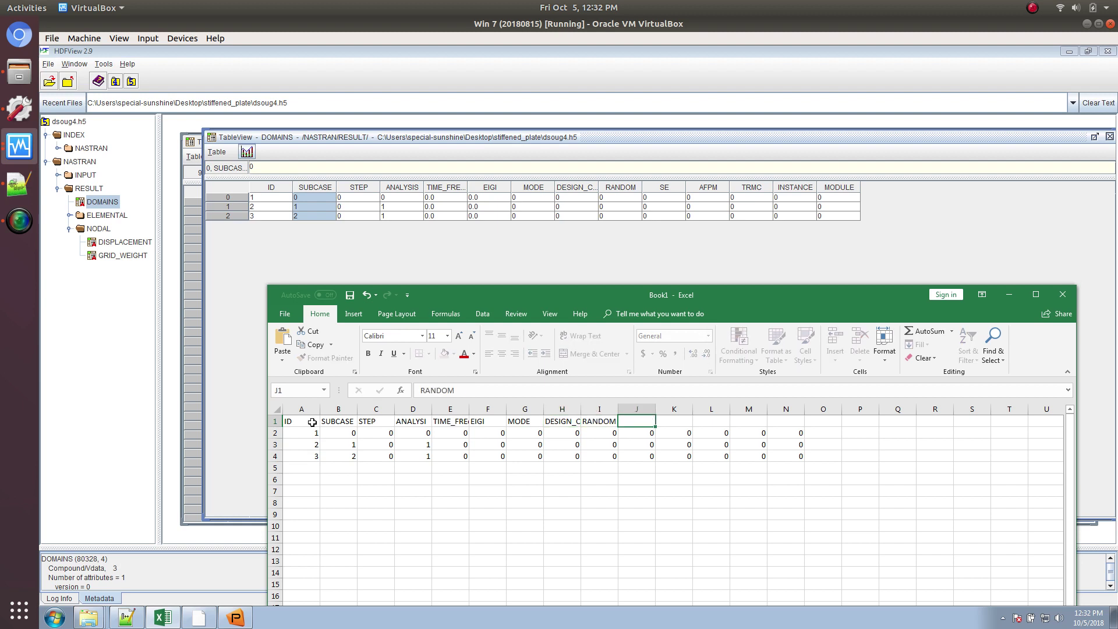
pyautogui.write('xxx')
pyautogui.press('Tab')
pyautogui.write('xx')
pyautogui.press('Tab')
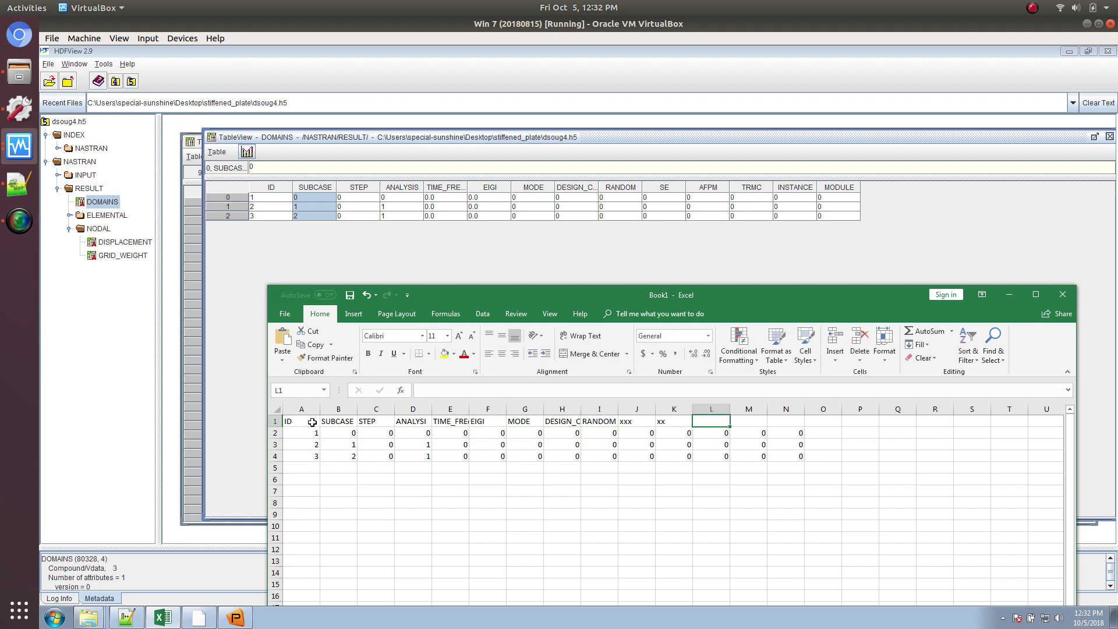
pyautogui.write('x')
pyautogui.press('Tab')
pyautogui.write('x')
pyautogui.press('Tab')
pyautogui.write('x')
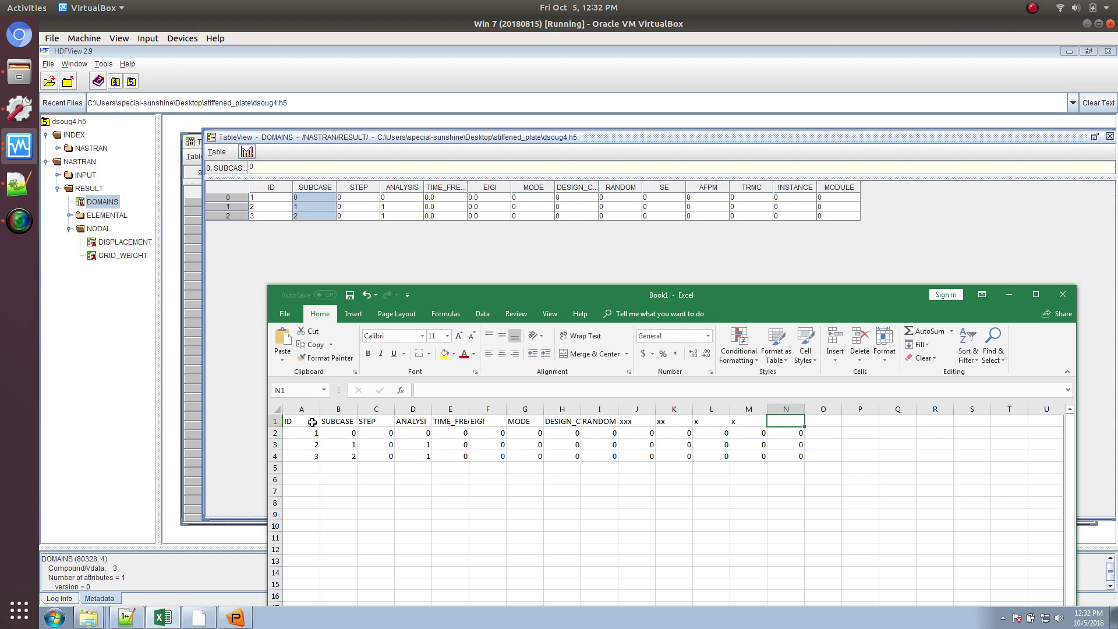
pyautogui.press('Tab')
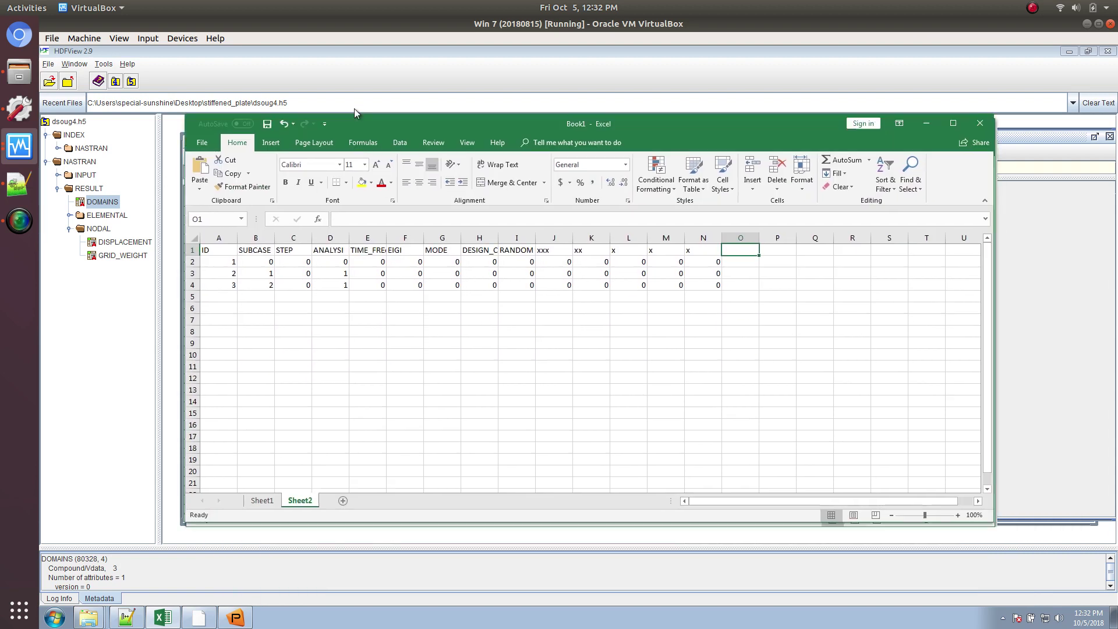
# Rename the second sheet to Domains
pyautogui.moveTo(436, 286); pyautogui.dragTo(344, 96)
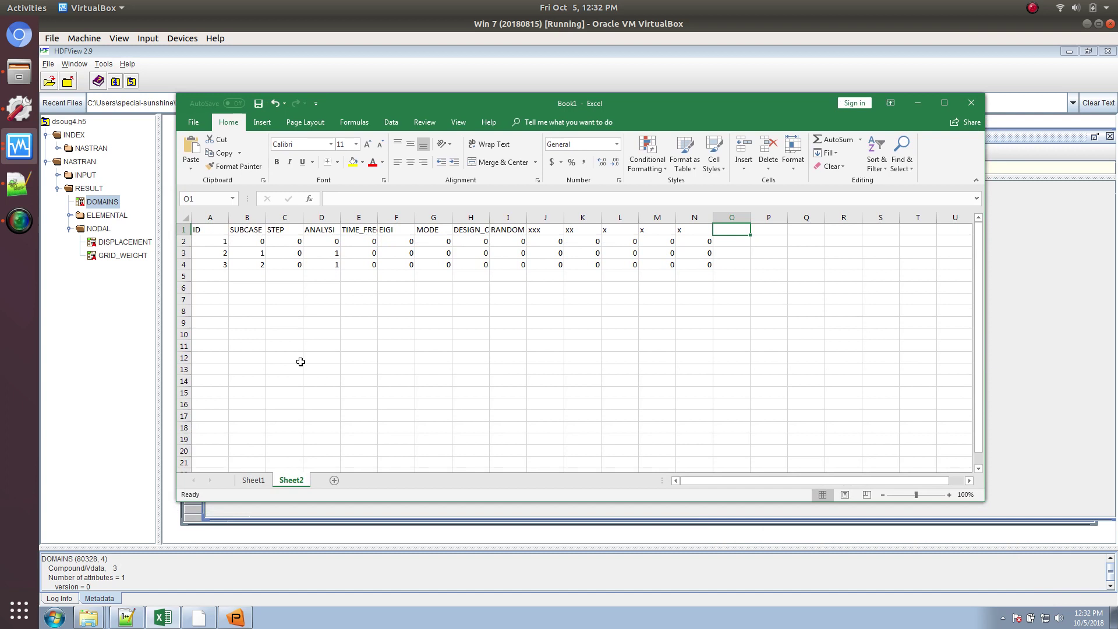
pyautogui.rightClick(290, 481)
pyautogui.click(318, 372)
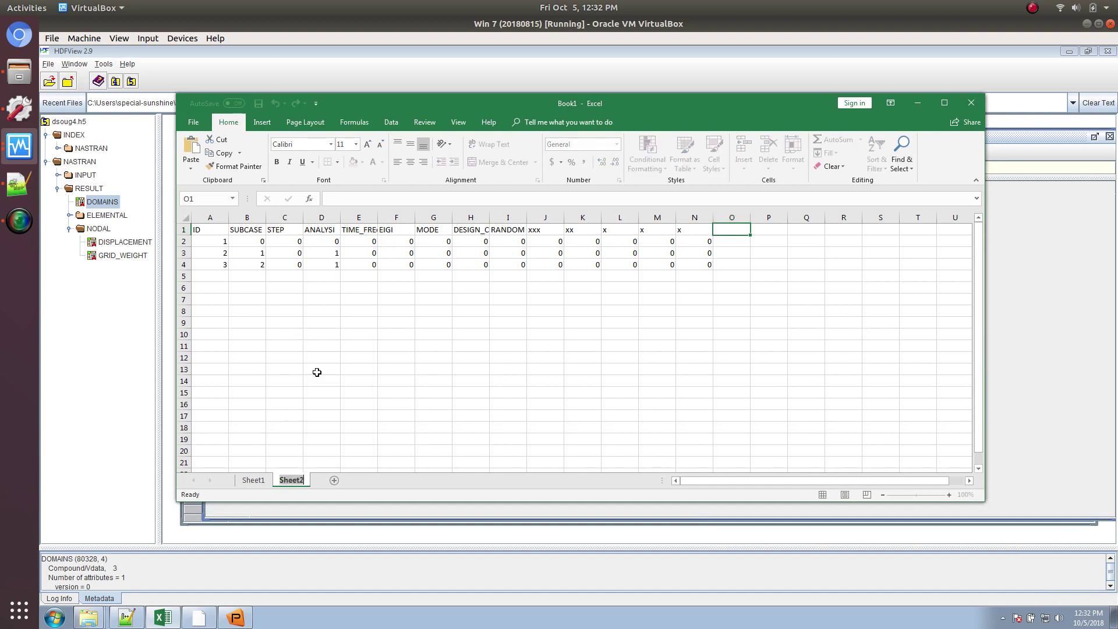
pyautogui.write('Domains')
pyautogui.press('Return')
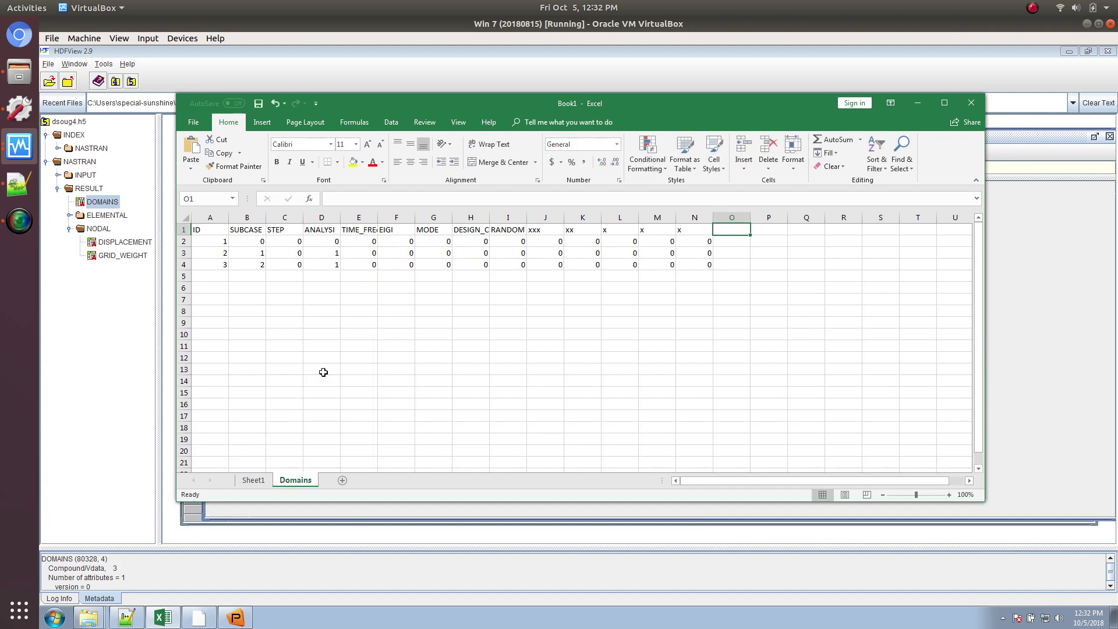
# Select and copy the whole DISPLACEMENT table in HDFView
pyautogui.hotkey('alt', 'Tab')
pyautogui.click(191, 231)
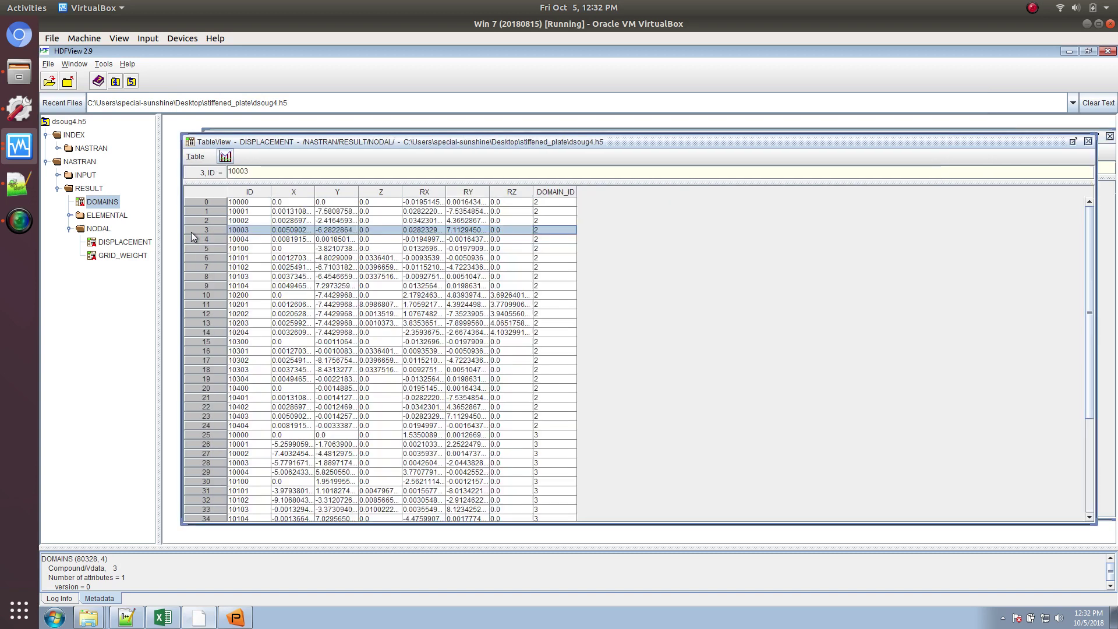
pyautogui.click(240, 203)
pyautogui.hotkey('ctrl', 'a')
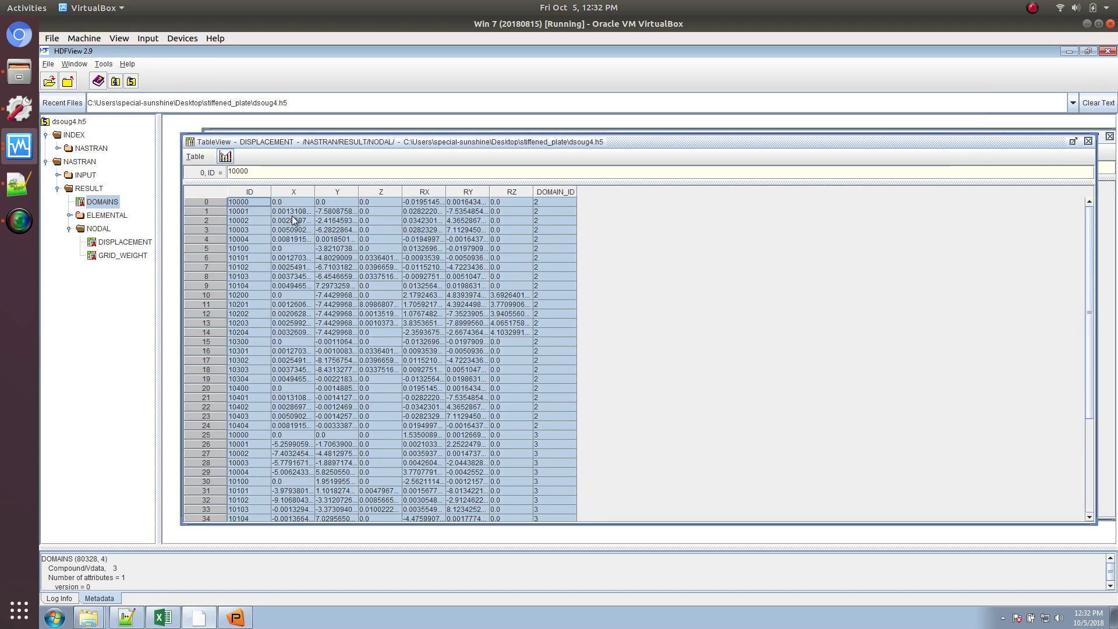
pyautogui.click(155, 618)
# Paste the DISPLACEMENT data into Sheet1 starting at cell A2
pyautogui.click(252, 480)
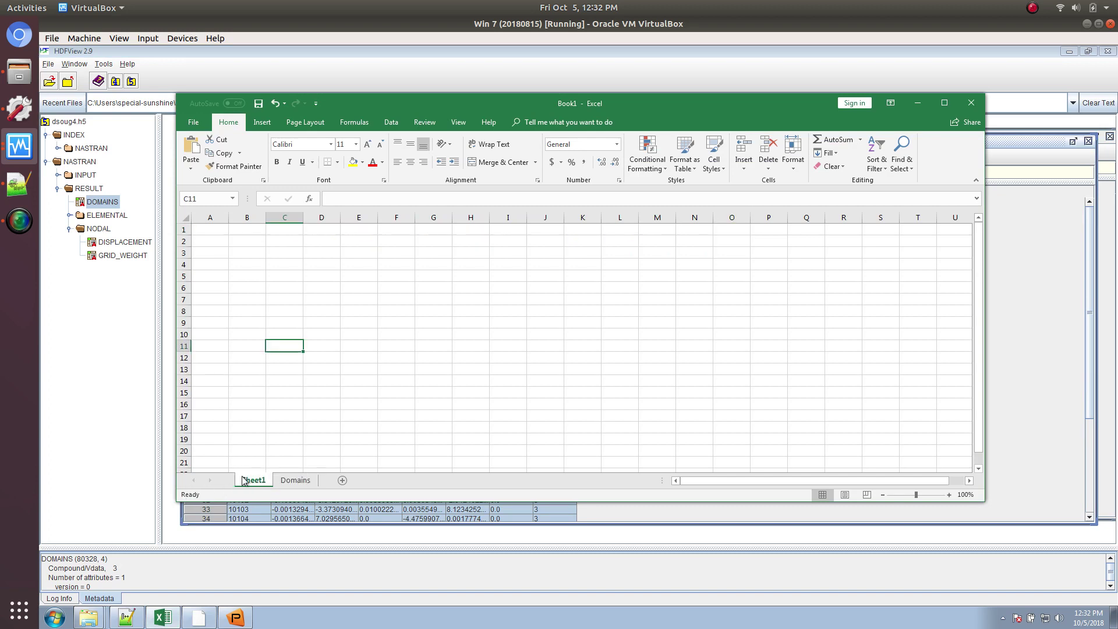
pyautogui.click(210, 241)
pyautogui.hotkey('ctrl', 'v')
pyautogui.moveTo(411, 103); pyautogui.dragTo(467, 217)
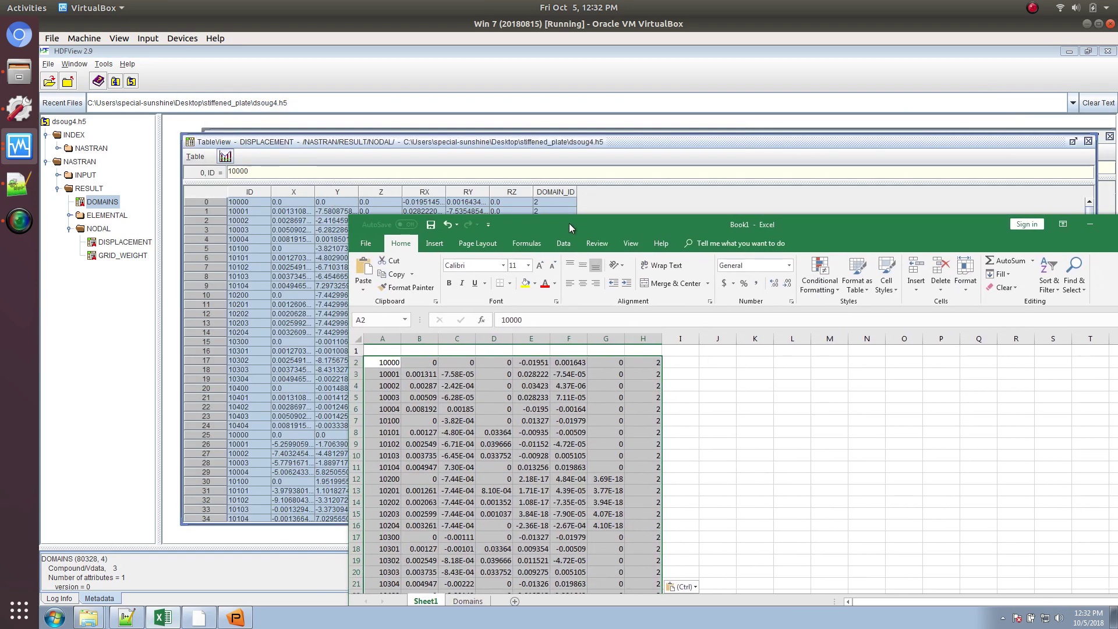
# Enter headers Node ID, X, Y, Z, RX, RY, RZ and DOMAIN_ID across row 1
pyautogui.click(254, 343)
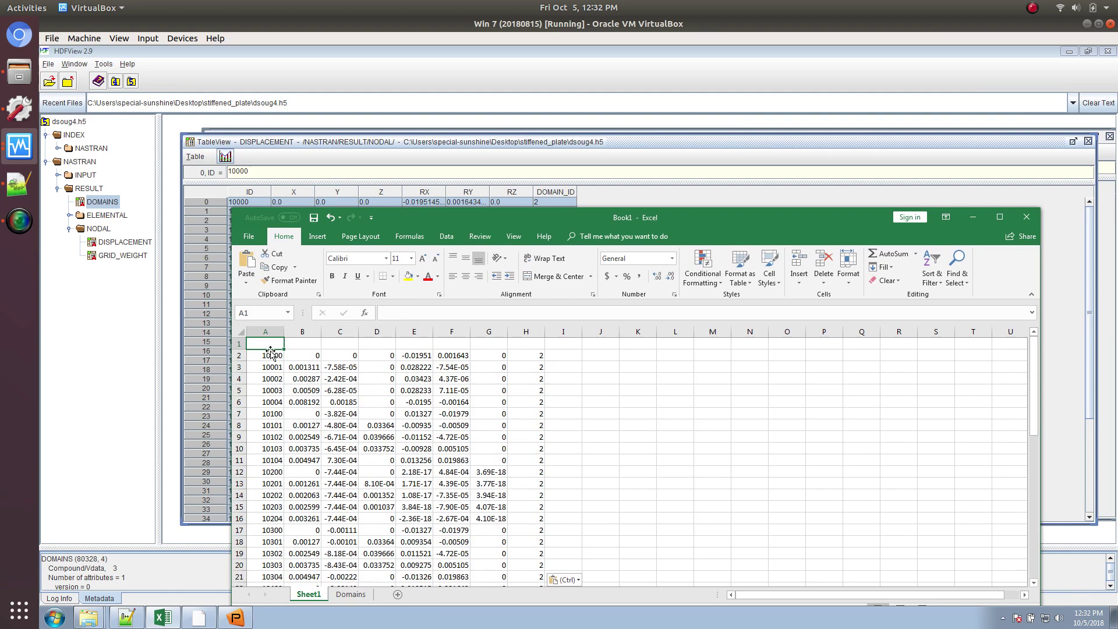
pyautogui.write('Node ID')
pyautogui.press('Tab')
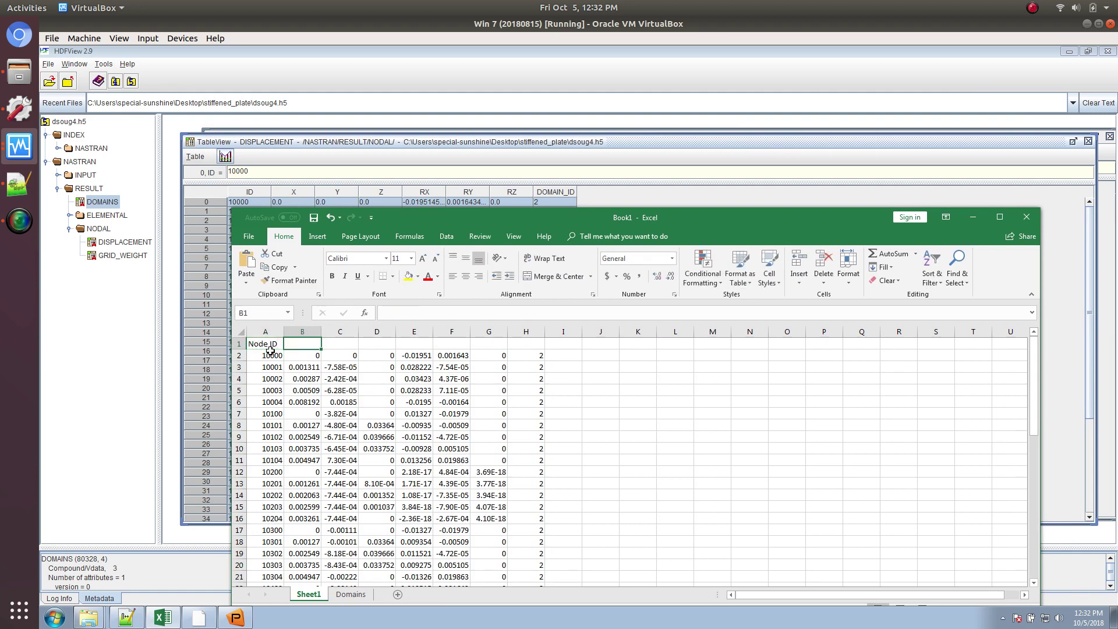
pyautogui.write('X')
pyautogui.press('Tab')
pyautogui.write('Y')
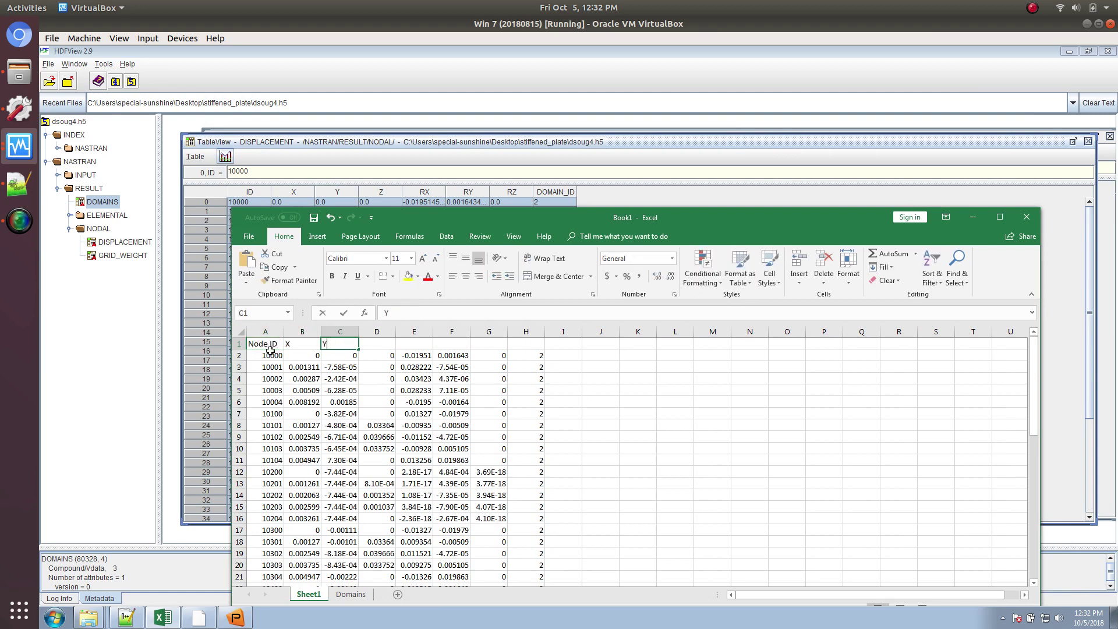
pyautogui.press('Tab')
pyautogui.write('Z')
pyautogui.press('Tab')
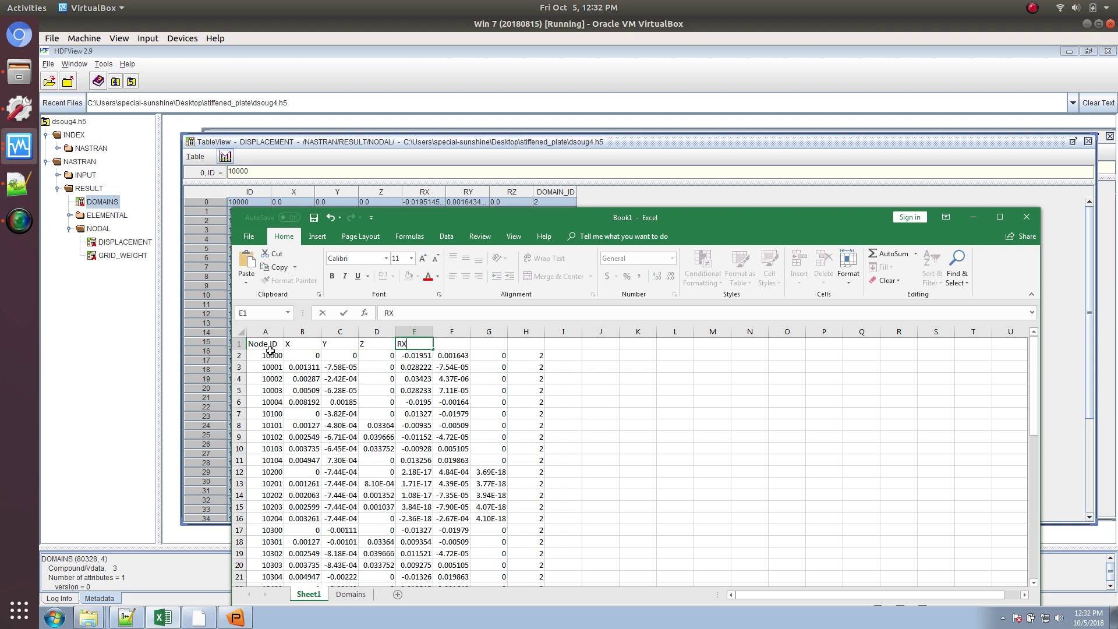
pyautogui.write('X')
pyautogui.press('Tab')
pyautogui.write('RY')
pyautogui.press('Tab')
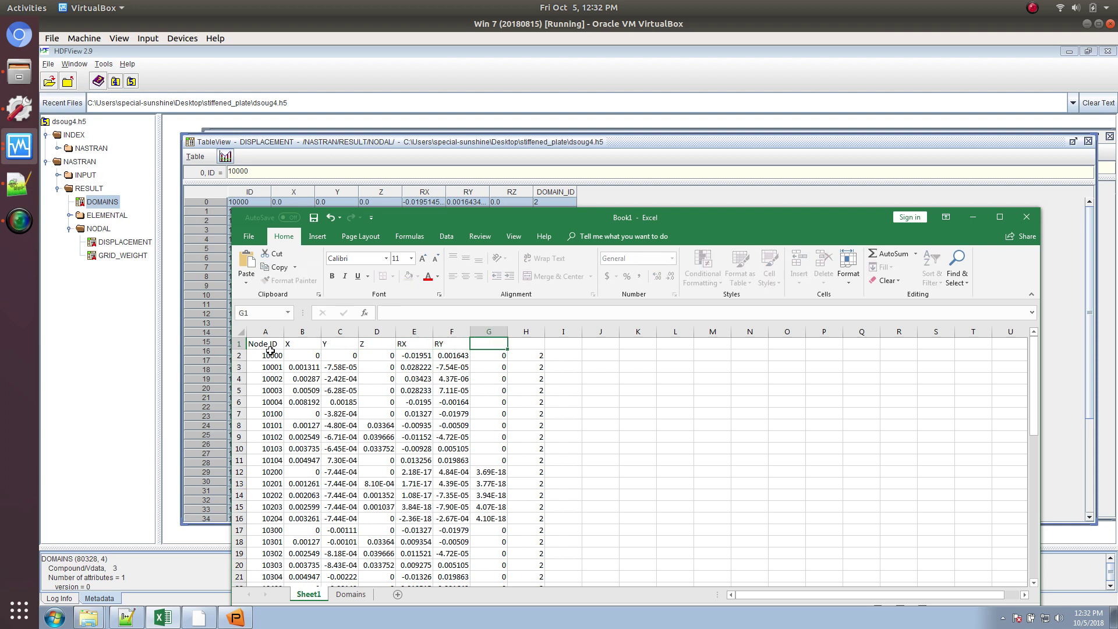
pyautogui.write('RZ')
pyautogui.press('Tab')
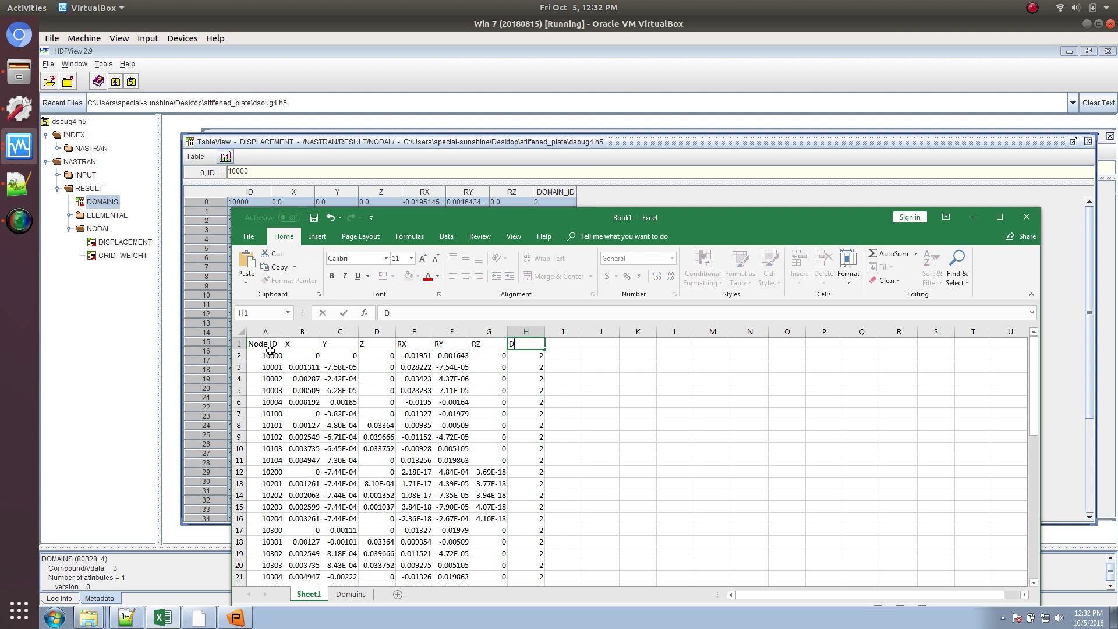
pyautogui.write('DOMA')
pyautogui.write('DI')
pyautogui.write('ID')
pyautogui.click(270, 354)
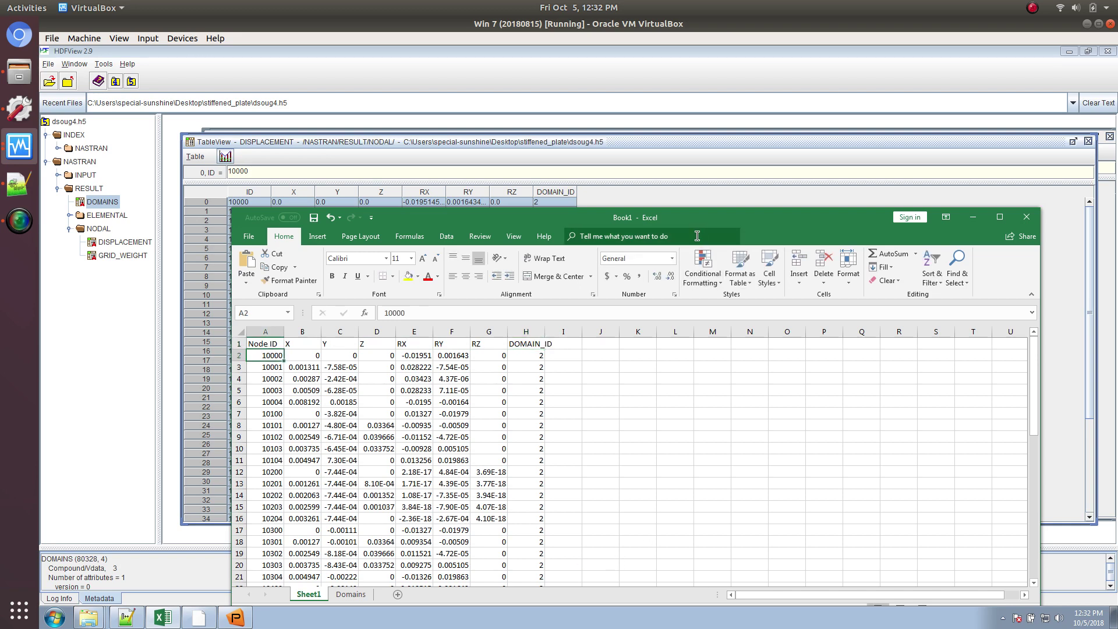
pyautogui.doubleClick(696, 221)
# Copy the Domains header row A1:O1 into Sheet1 from I1 and widen column H
pyautogui.hotkey('ctrl', 'pagedown')
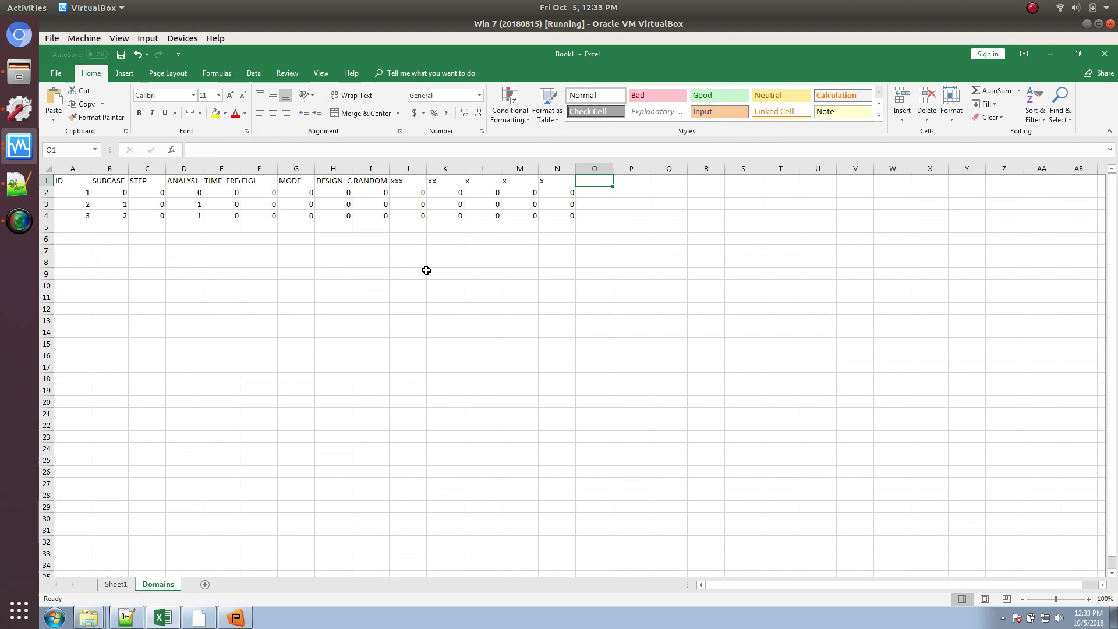
pyautogui.moveTo(70, 180); pyautogui.dragTo(593, 180)
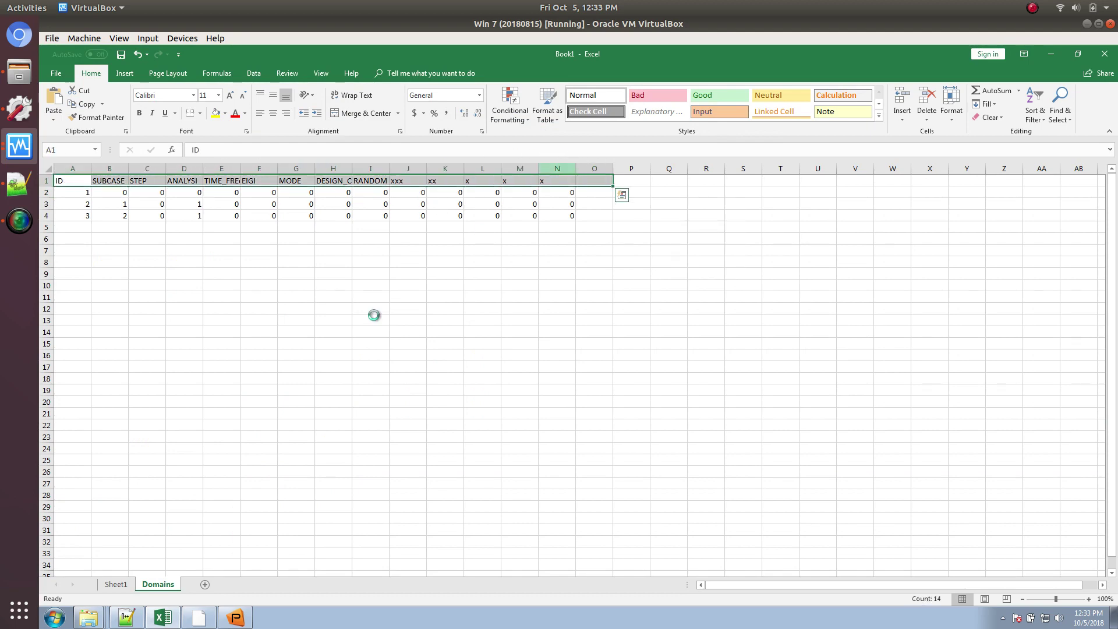
pyautogui.hotkey('ctrl', 'c')
pyautogui.hotkey('ctrl', 'pageup')
pyautogui.click(375, 181)
pyautogui.hotkey('ctrl', 'v')
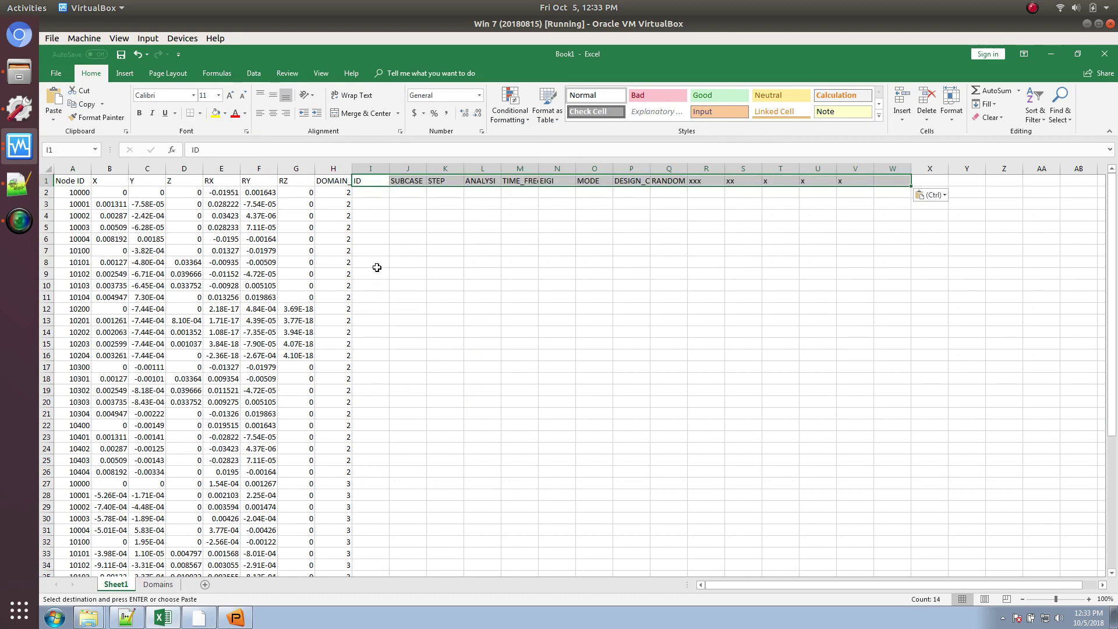
pyautogui.moveTo(351, 168); pyautogui.dragTo(384, 168)
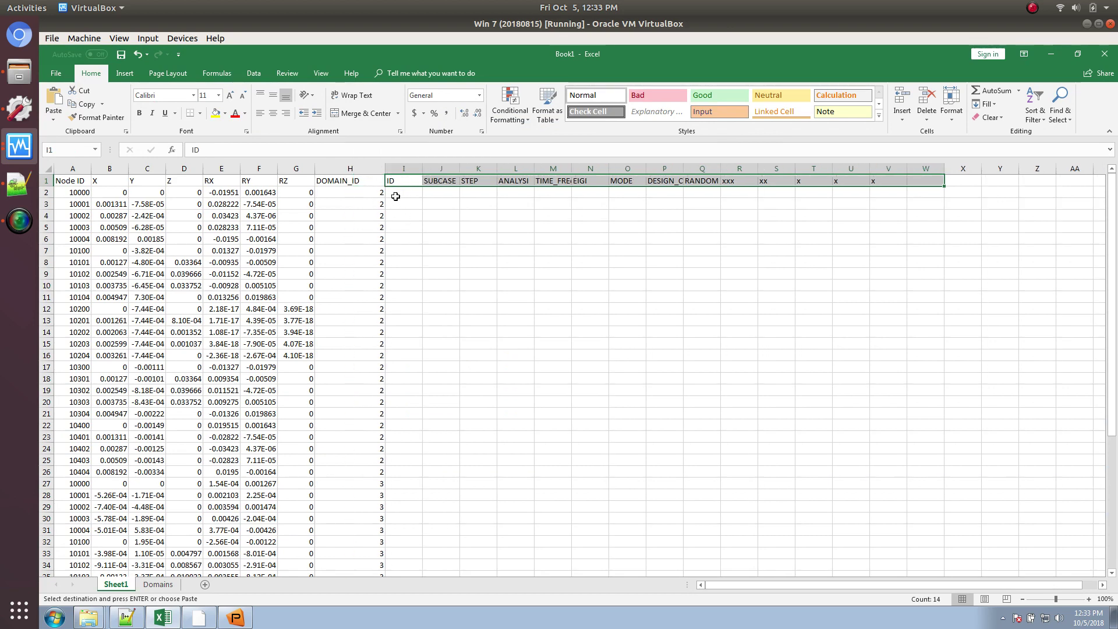
# Enter =VLOOKUP(H2,Sheet1!A:N,1,TRUE) in I2, which returns #N/A
pyautogui.click(401, 192)
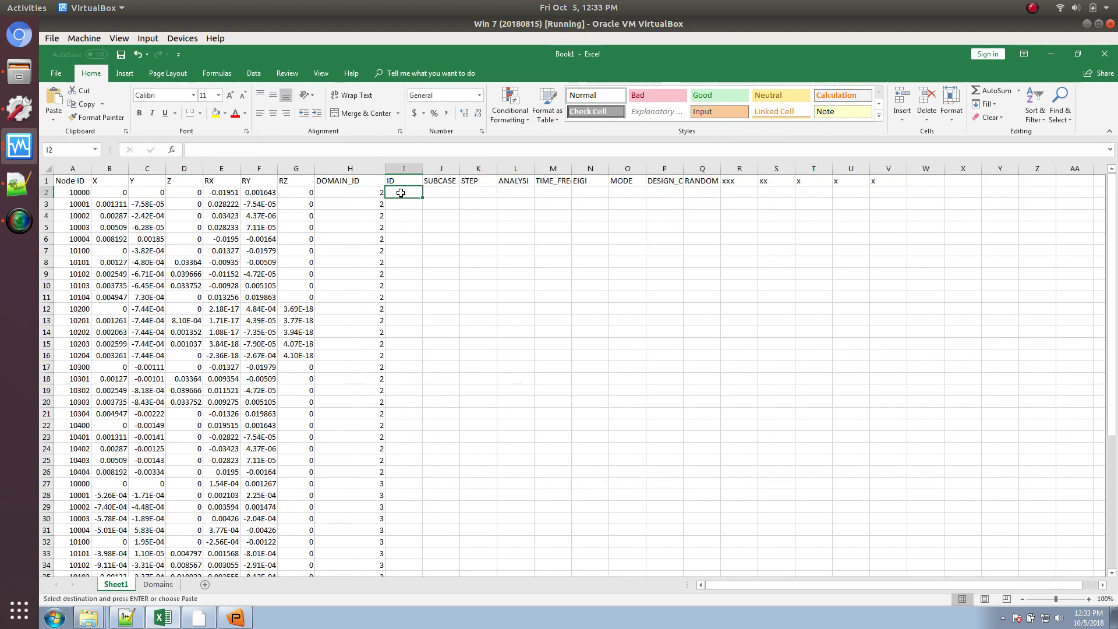
pyautogui.write('-')
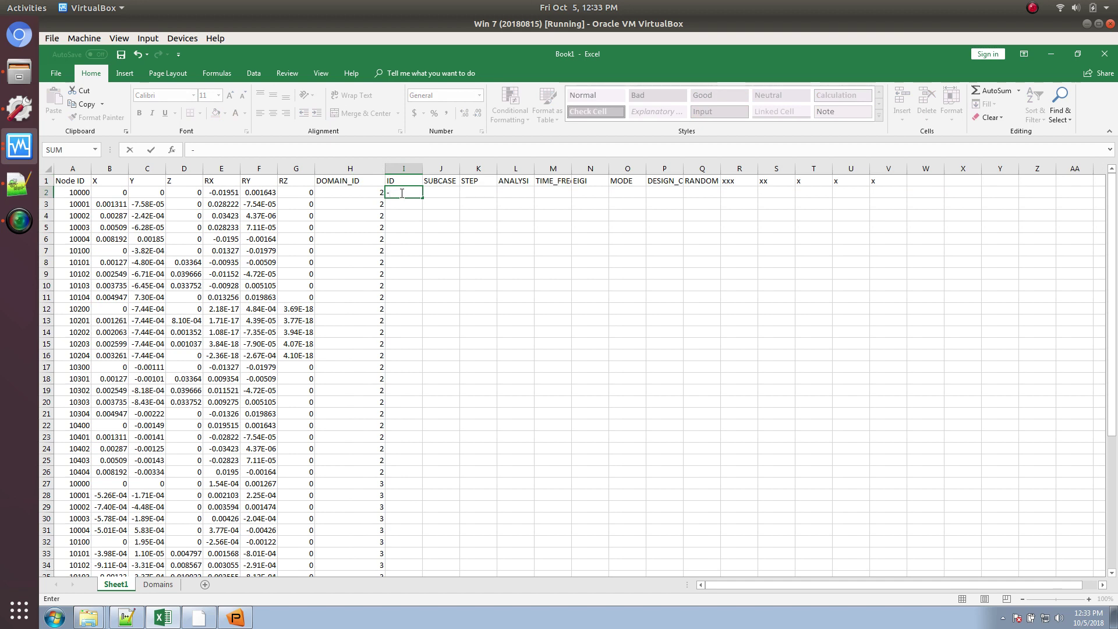
pyautogui.write('vloo')
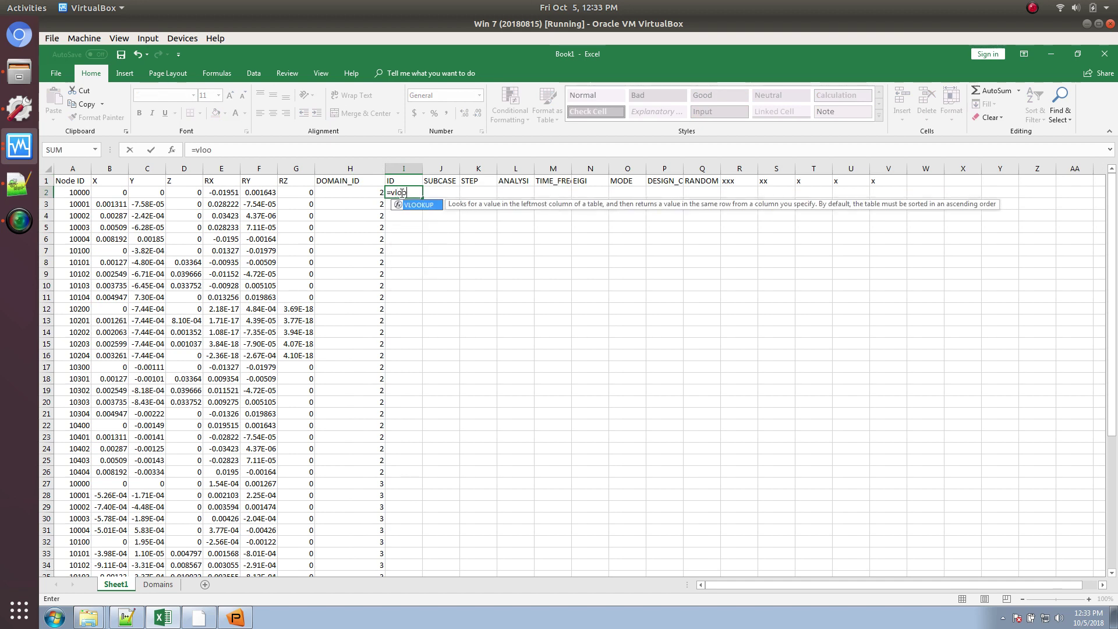
pyautogui.press('Tab')
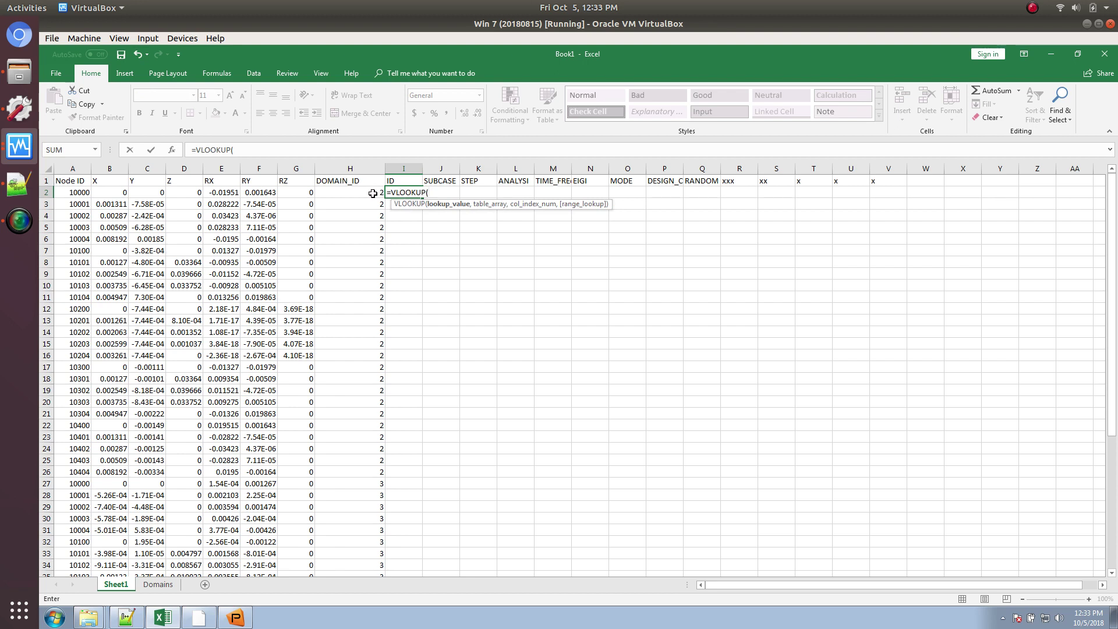
pyautogui.click(373, 192)
pyautogui.write(',')
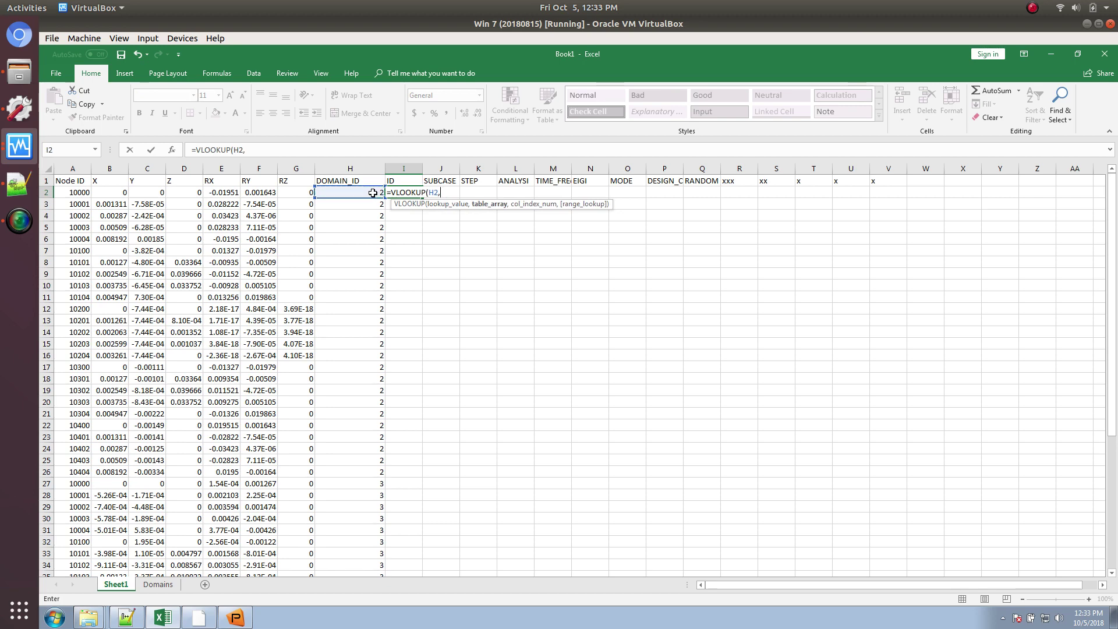
pyautogui.click(158, 584)
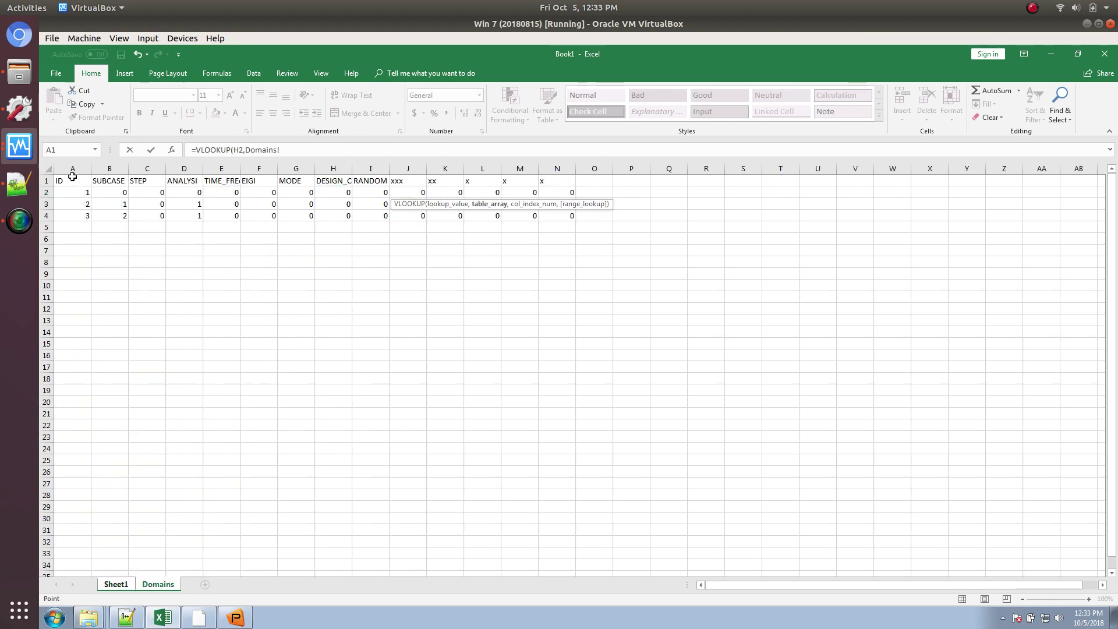
pyautogui.click(74, 169)
pyautogui.moveTo(97, 170); pyautogui.dragTo(558, 170)
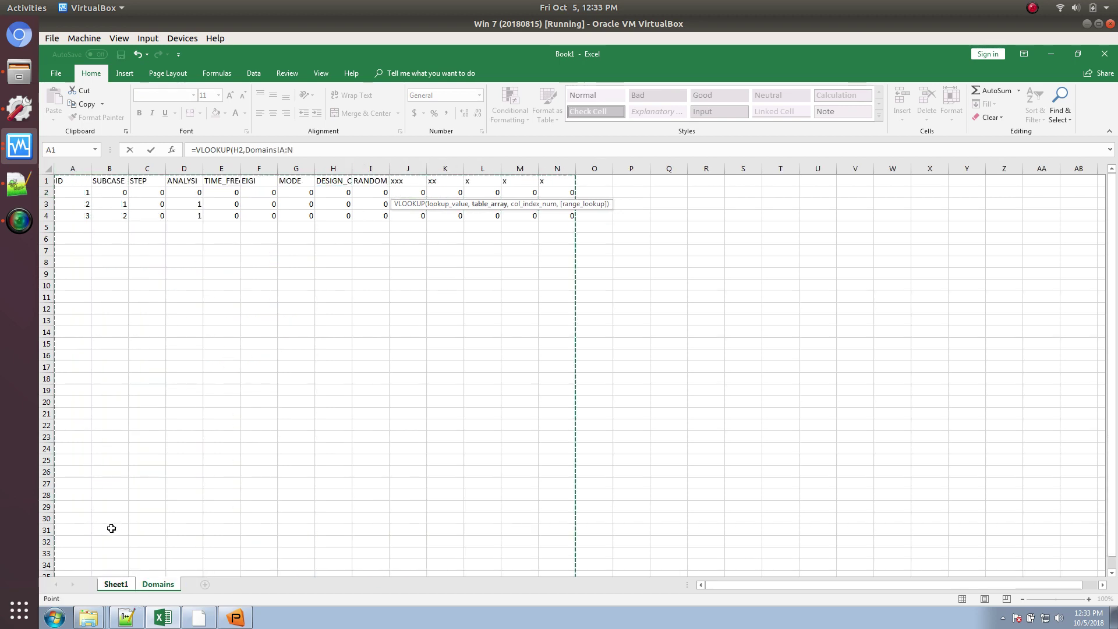
pyautogui.click(115, 584)
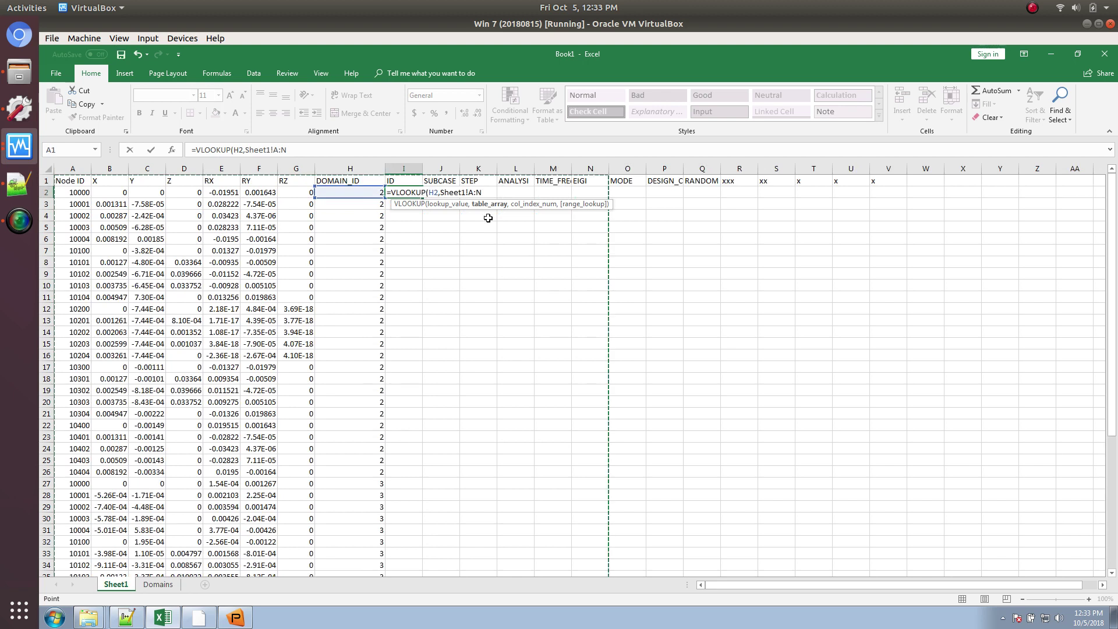
pyautogui.click(306, 149)
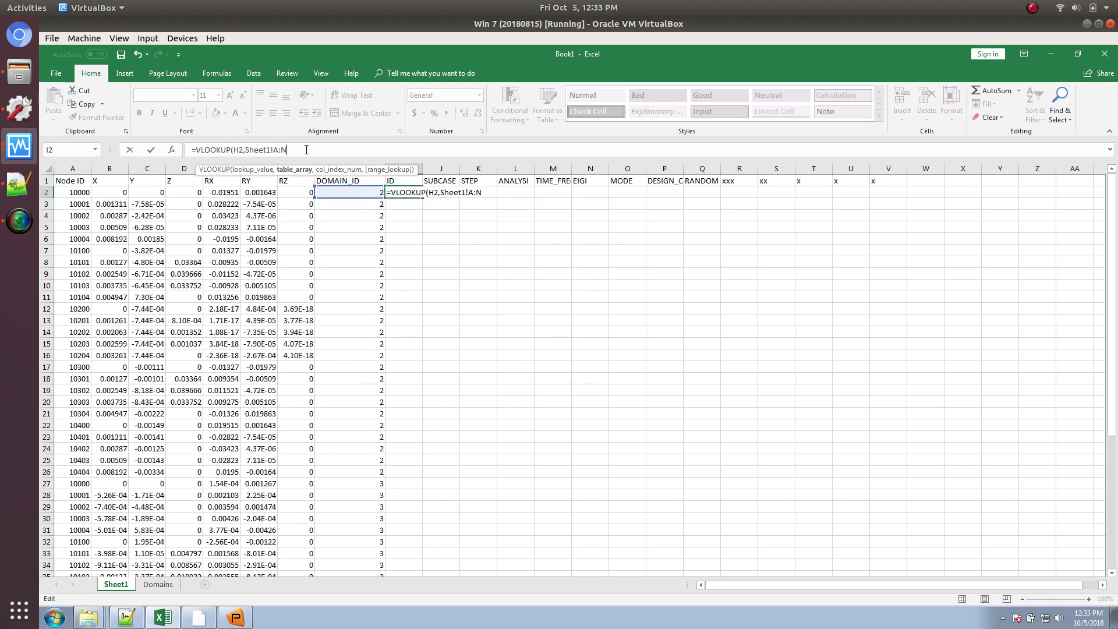
pyautogui.write(',1')
pyautogui.write(',fa')
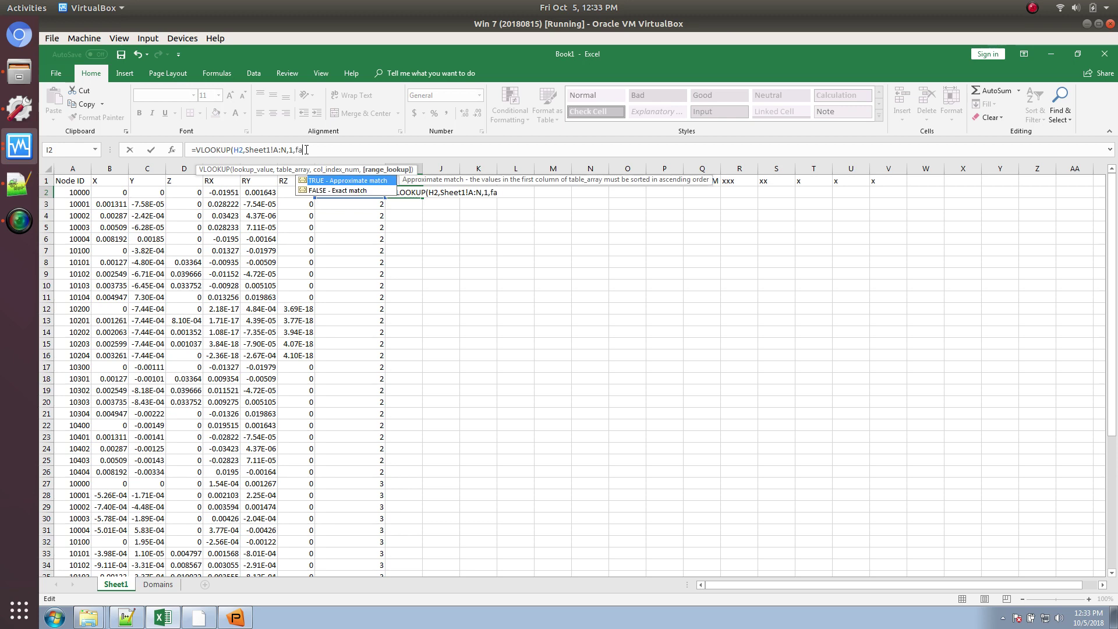
pyautogui.write('lse)')
pyautogui.press('Return')
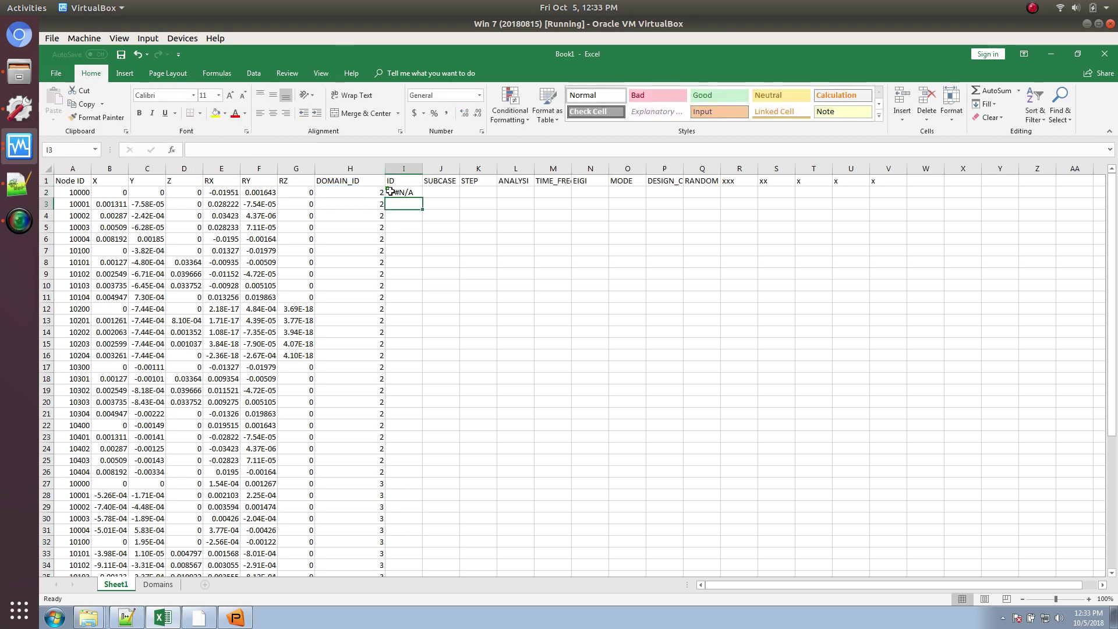
# Reopen I2's lookup formula to revise its match argument, then reselect I2
pyautogui.doubleClick(391, 191)
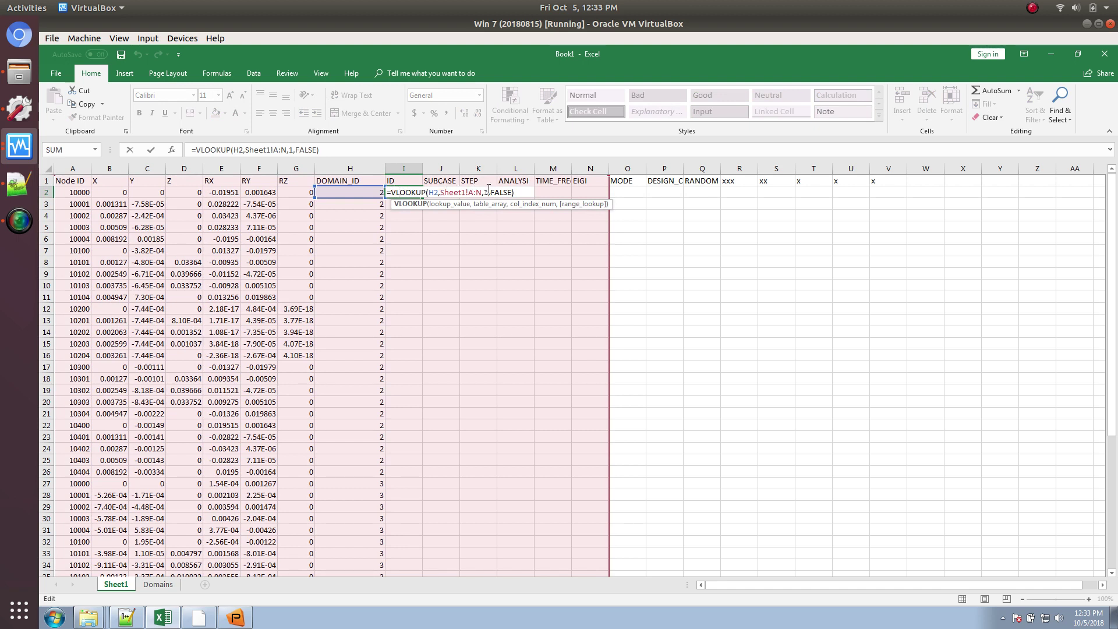
pyautogui.moveTo(488, 192); pyautogui.dragTo(514, 193)
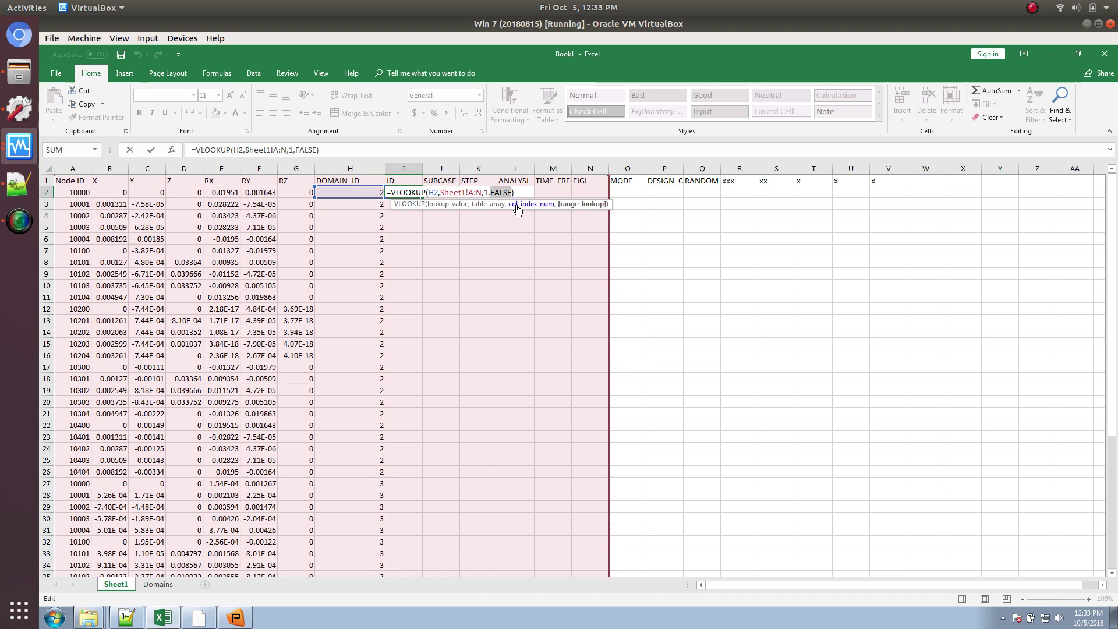
pyautogui.write('TRUE')
pyautogui.press('Return')
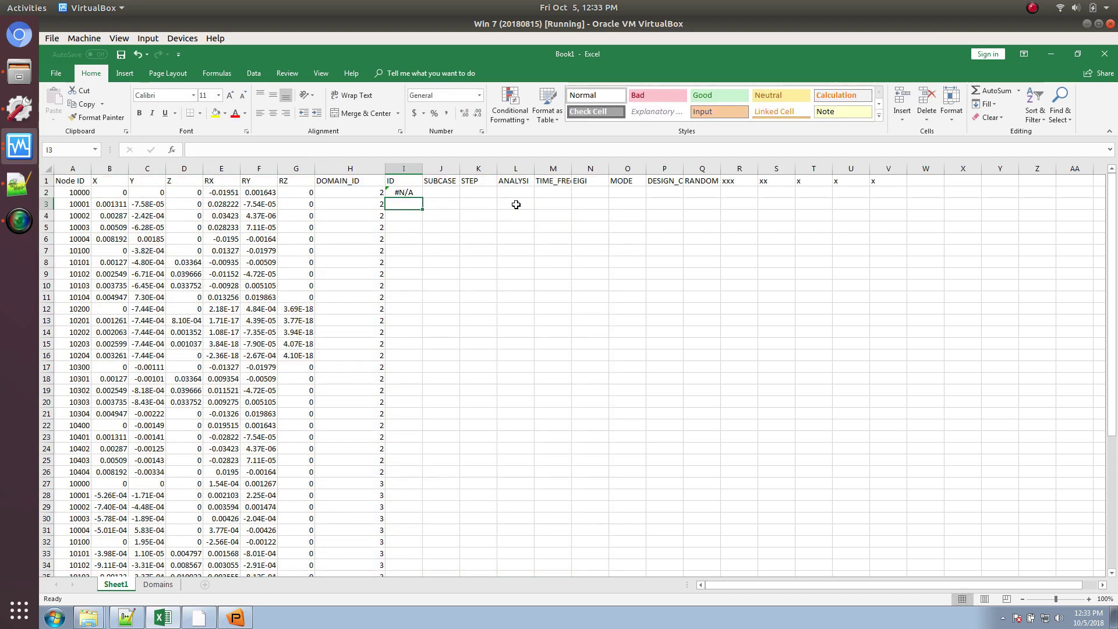
pyautogui.press('Up')
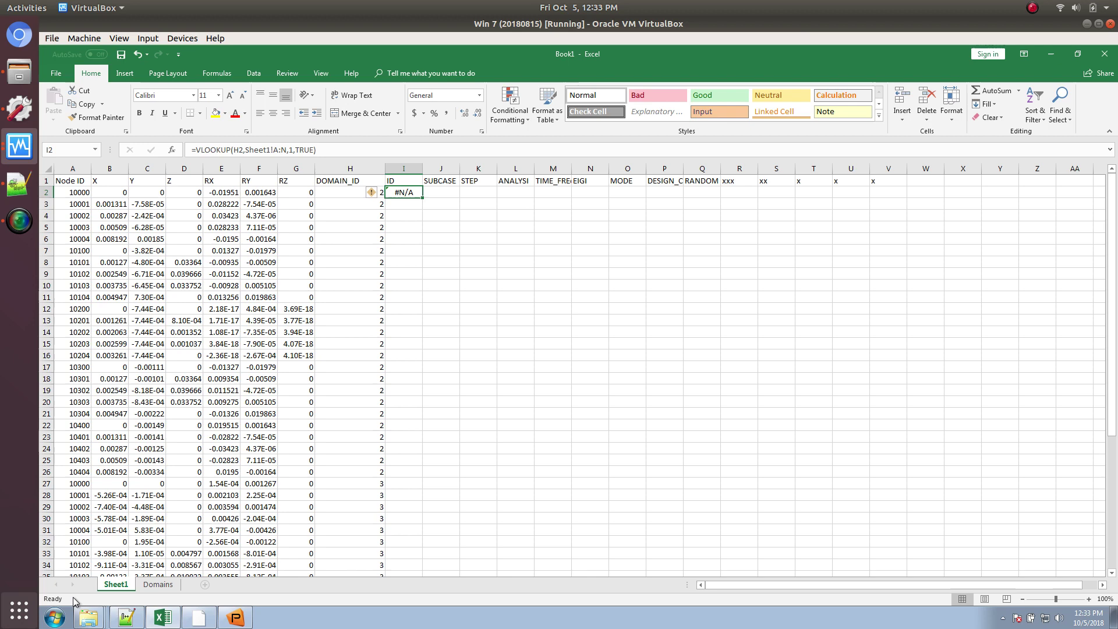
# Switch I2's VLOOKUP to exact matching by replacing TRUE with FALSE
pyautogui.click(157, 584)
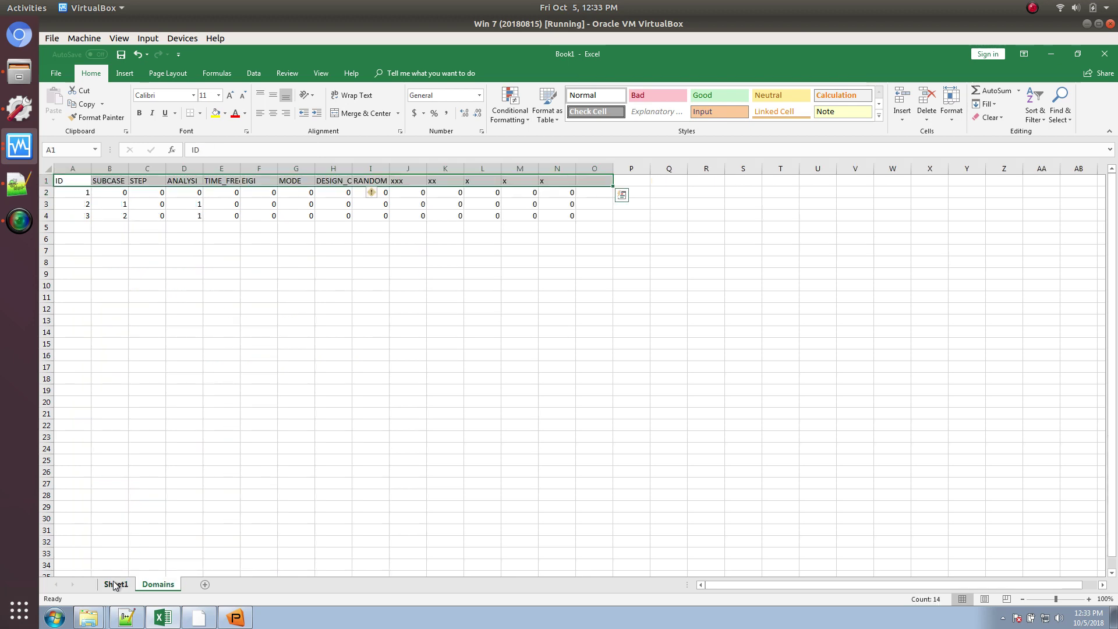
pyautogui.click(115, 584)
pyautogui.doubleClick(392, 194)
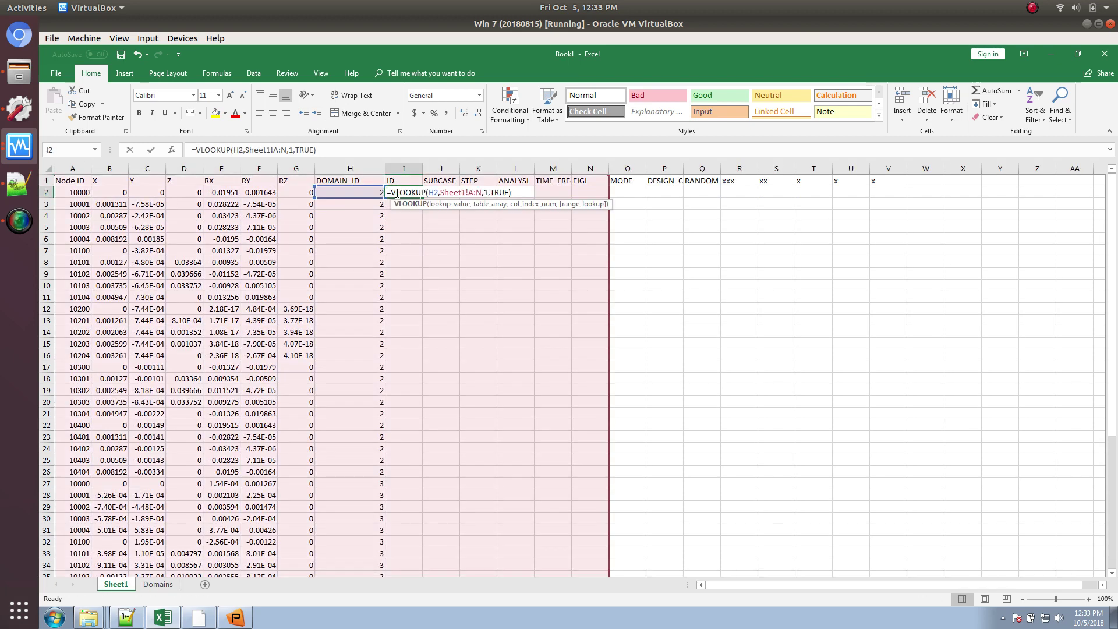
pyautogui.doubleClick(487, 193)
pyautogui.write('false')
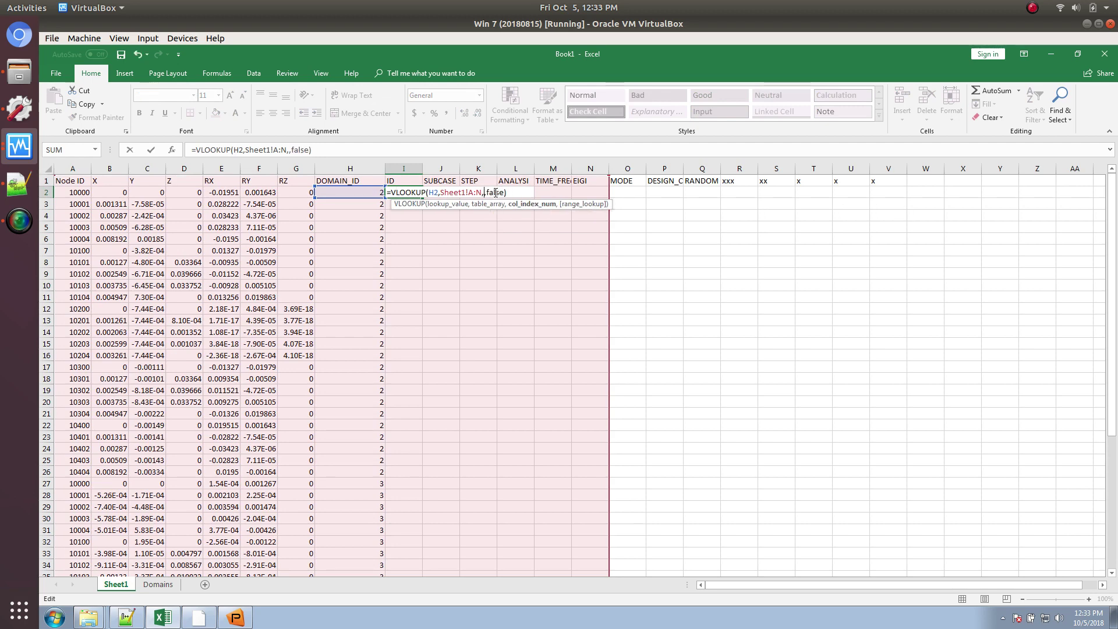
pyautogui.press('Return')
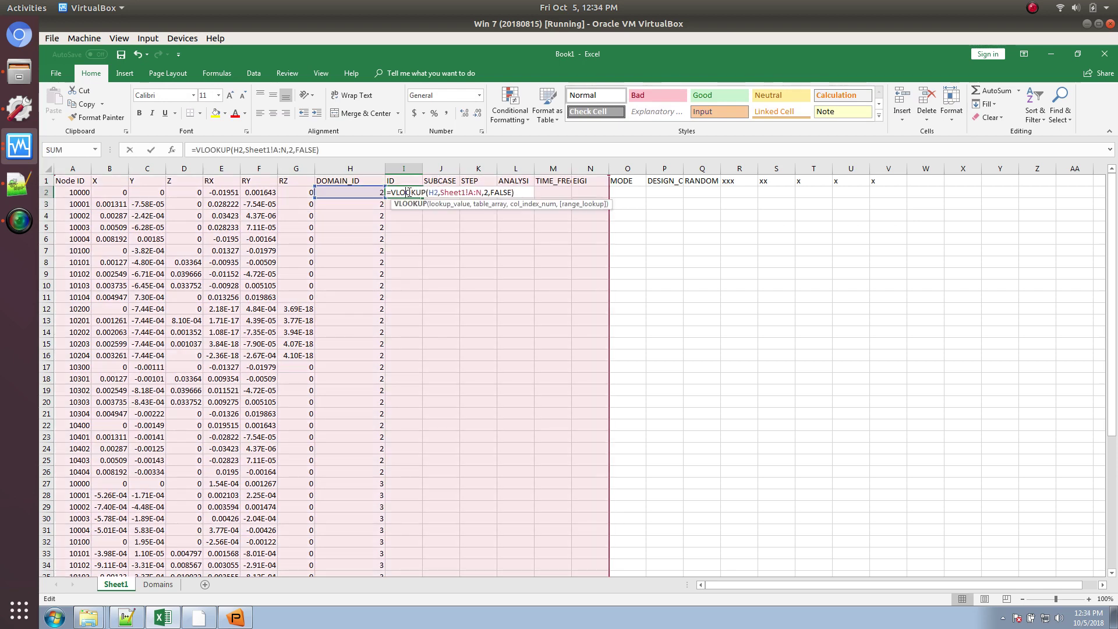
# Repoint I2's lookup table from Sheet1!A:N to the Domains sheet's columns A:N
pyautogui.doubleClick(409, 193)
pyautogui.press('Escape')
pyautogui.click(158, 583)
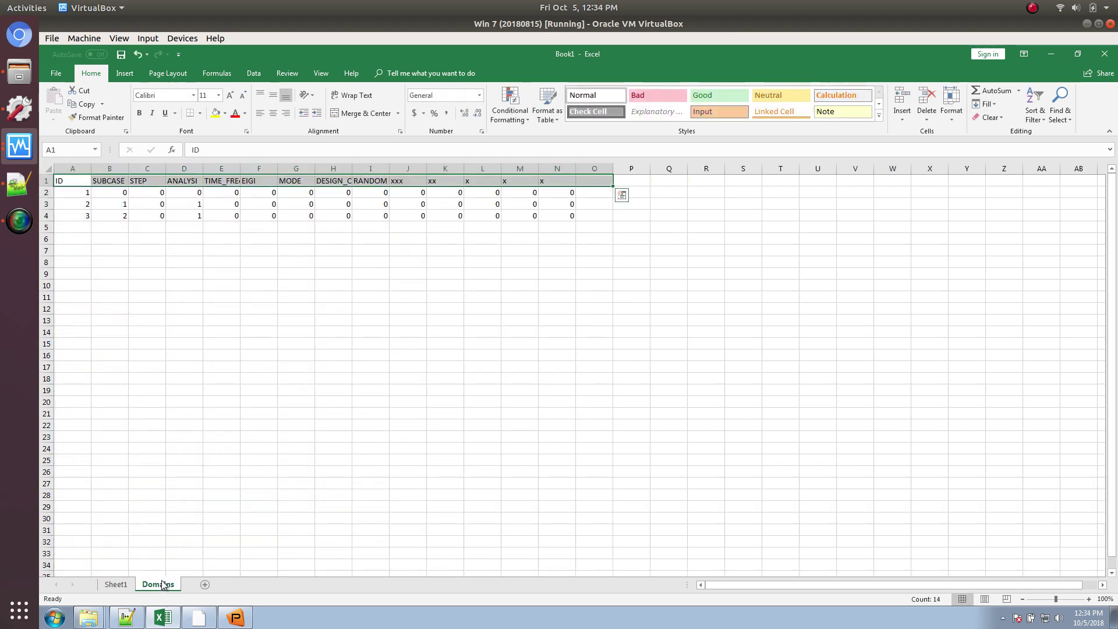
pyautogui.click(115, 583)
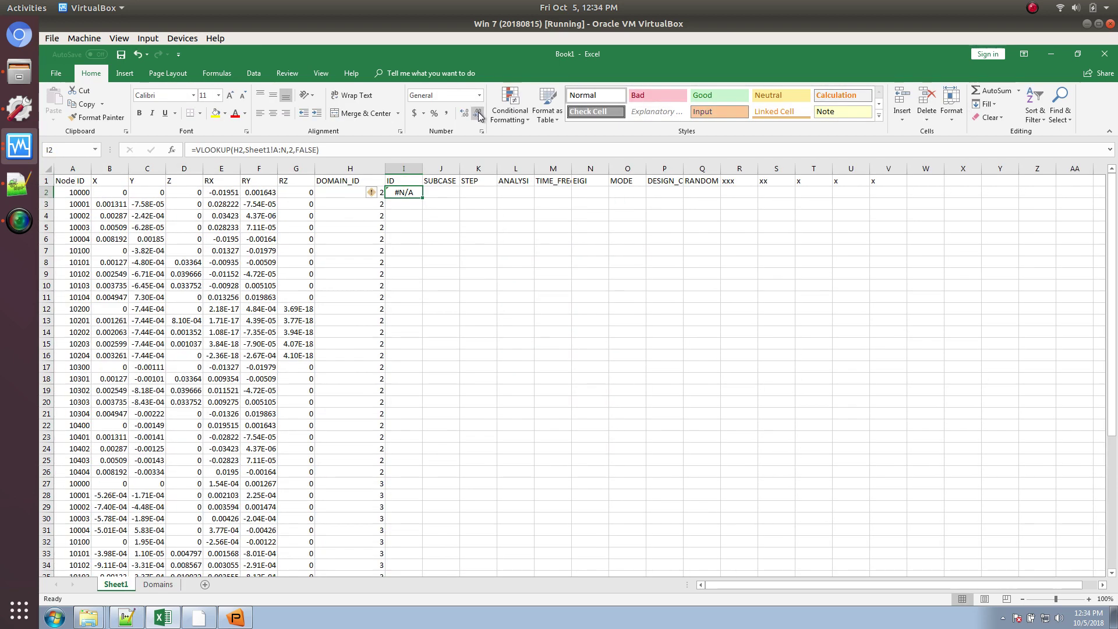
pyautogui.doubleClick(395, 187)
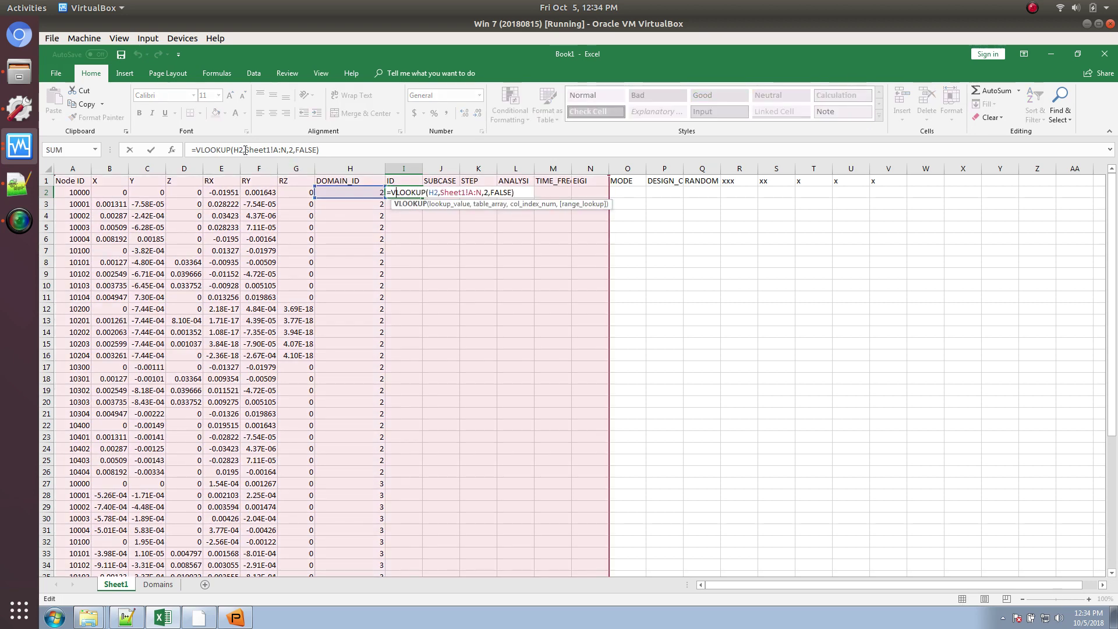
pyautogui.moveTo(244, 150); pyautogui.dragTo(287, 150)
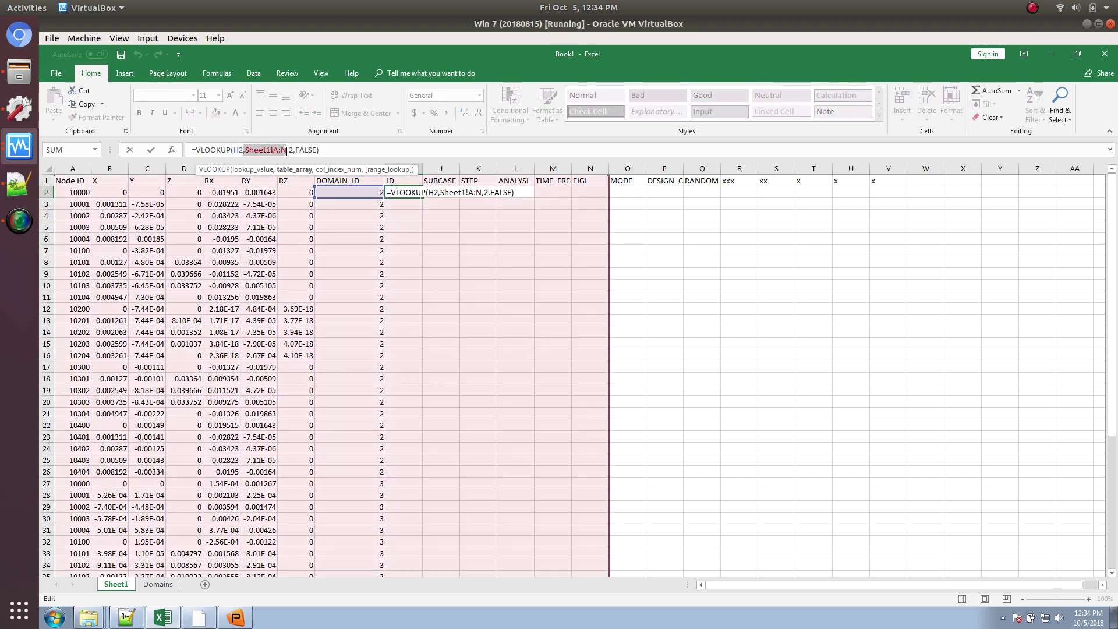
pyautogui.press('BackSpace')
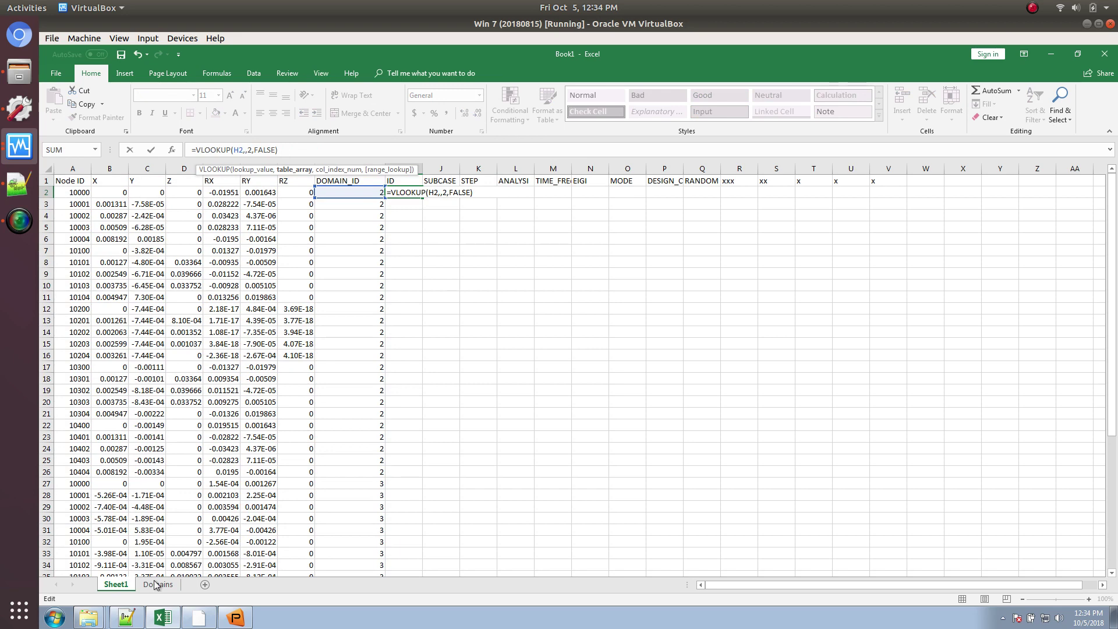
pyautogui.click(157, 584)
pyautogui.moveTo(72, 169); pyautogui.dragTo(552, 168)
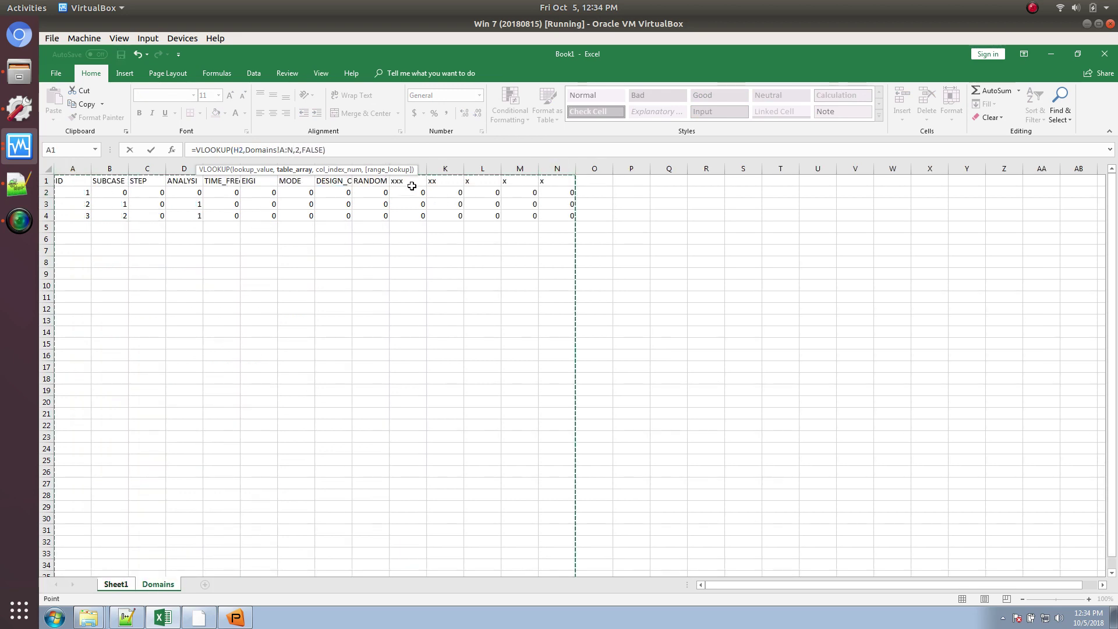
pyautogui.press('Return')
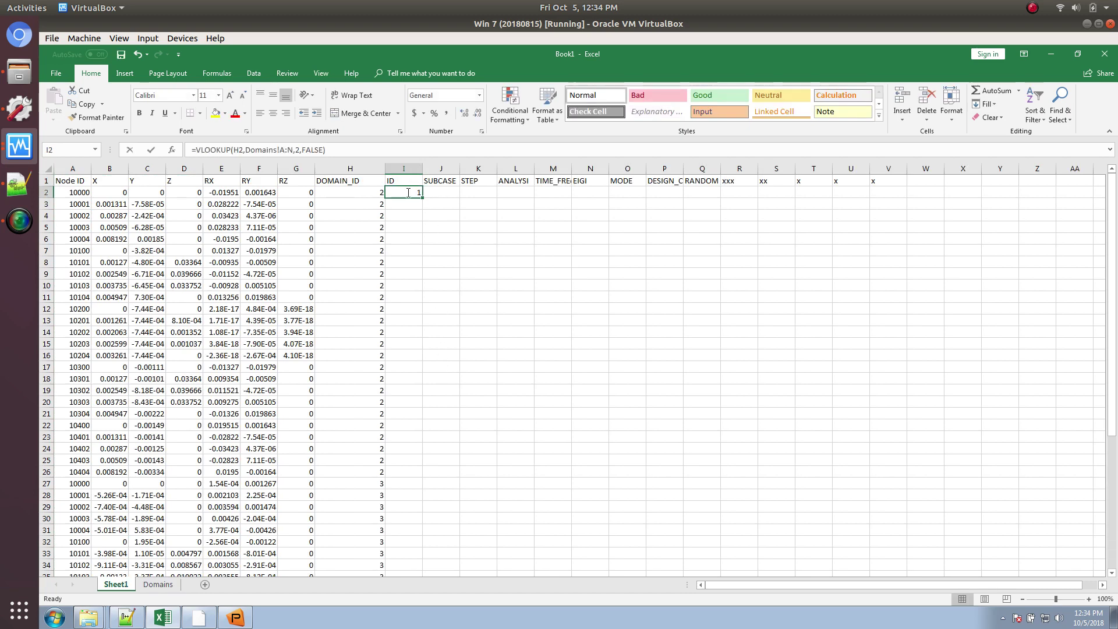
pyautogui.doubleClick(407, 192)
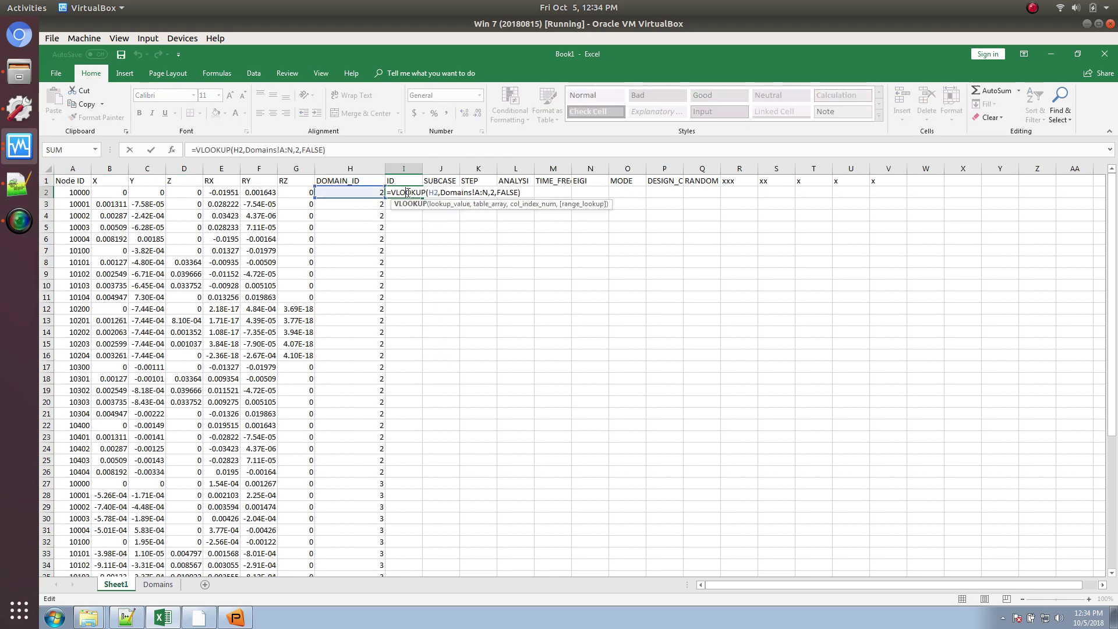
# Set I2's column index to 1 and check the Domains row with ID 2
pyautogui.click(496, 192)
pyautogui.press('Return')
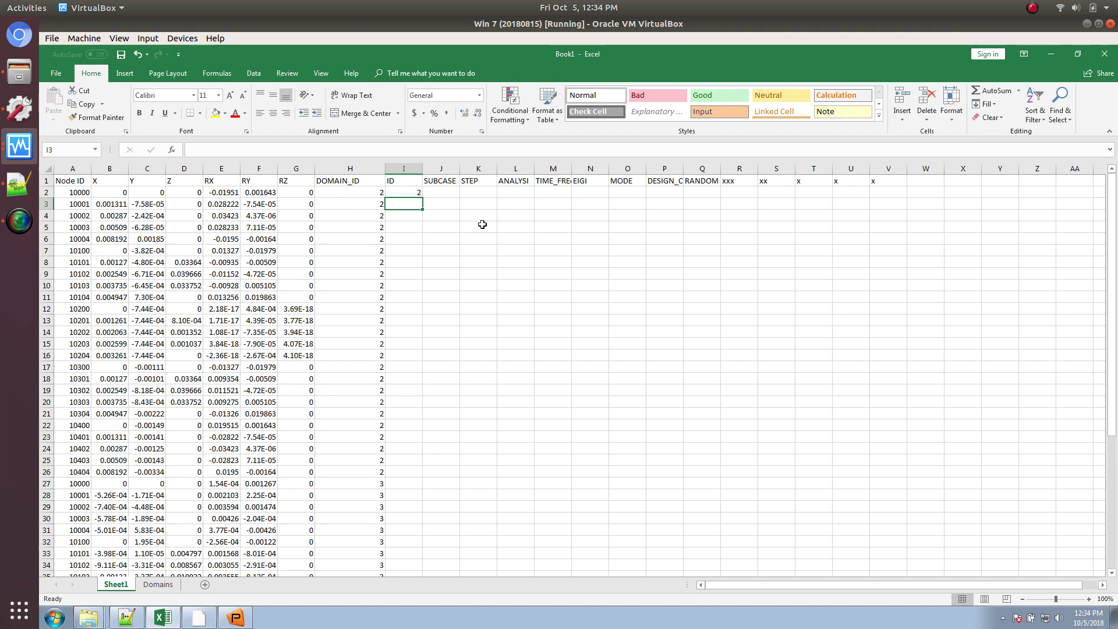
pyautogui.click(411, 192)
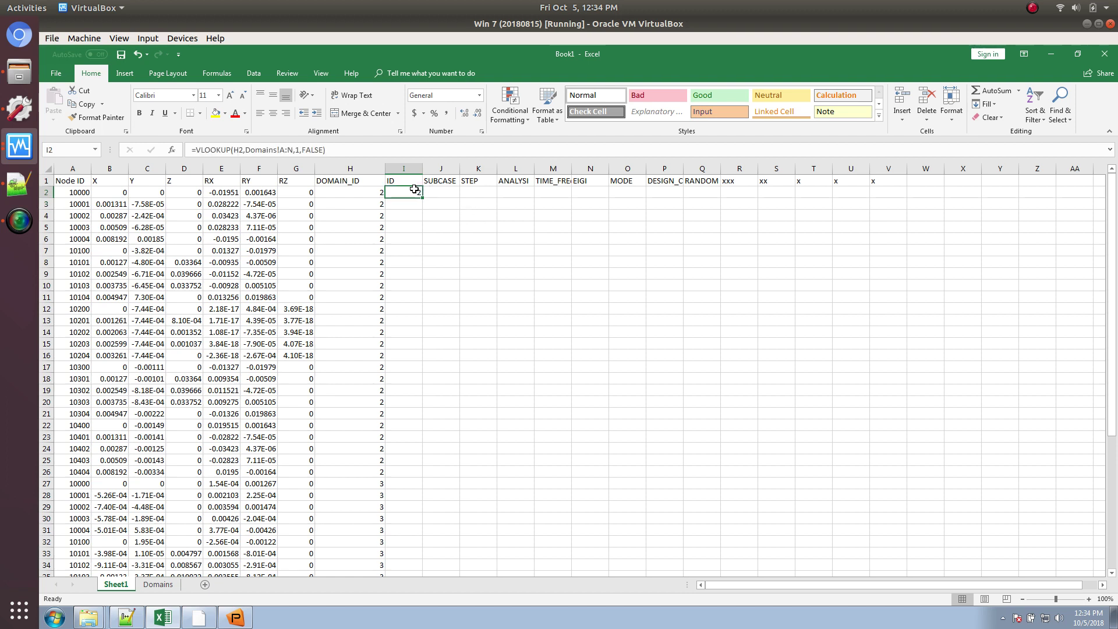
pyautogui.click(369, 192)
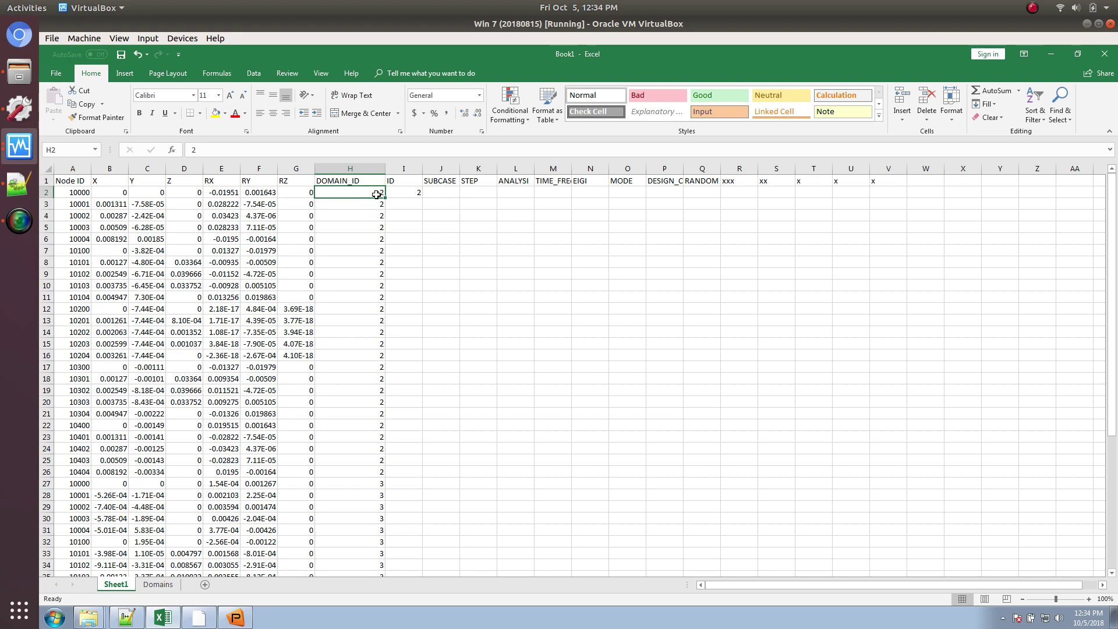
pyautogui.click(158, 583)
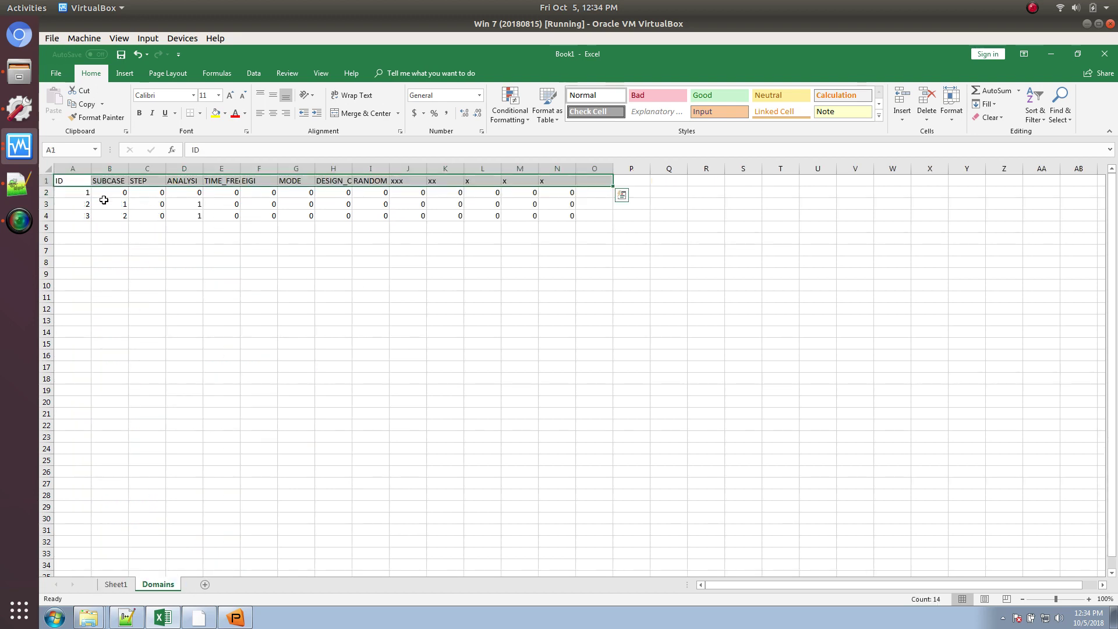
pyautogui.moveTo(72, 203); pyautogui.dragTo(566, 205)
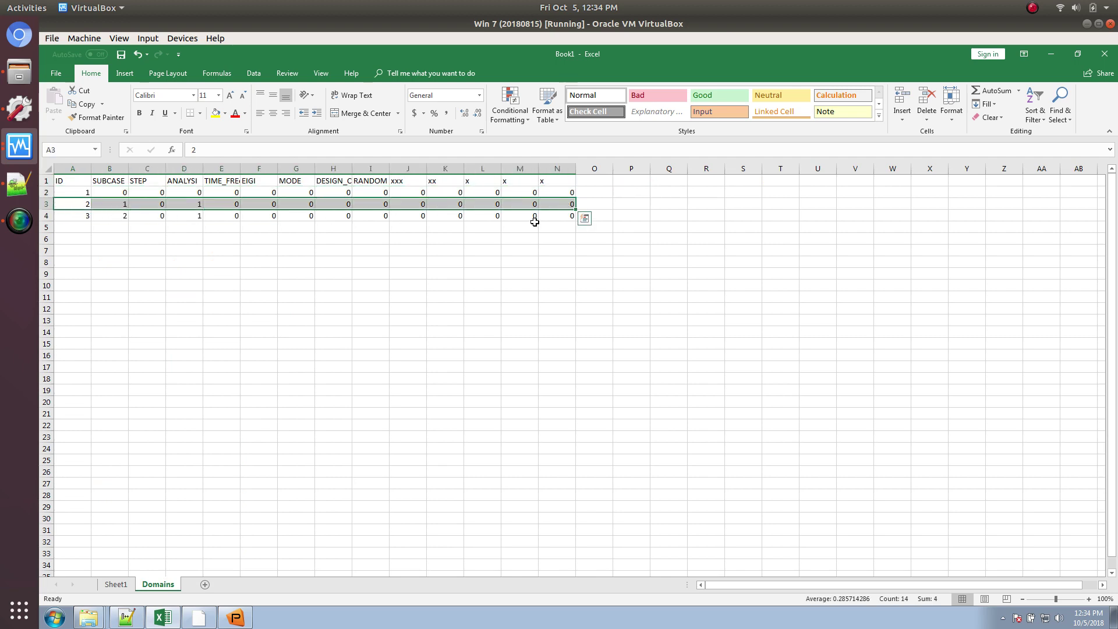
pyautogui.click(114, 584)
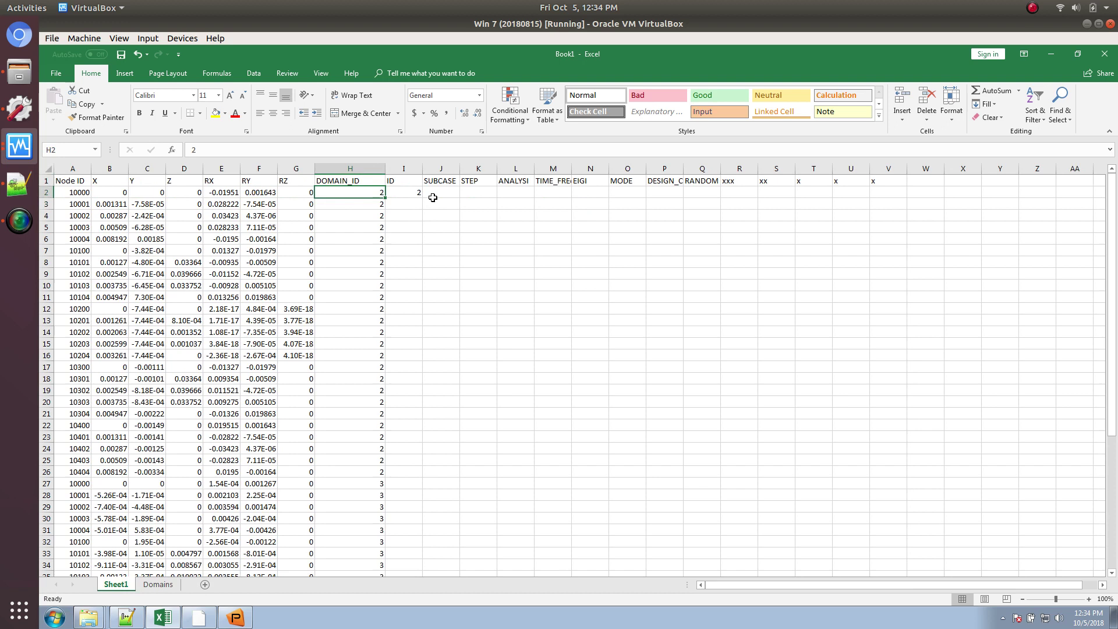
# Make I2's lookup value absolute ($H$2), so I2 returns 2
pyautogui.moveTo(432, 197); pyautogui.dragTo(878, 207)
pyautogui.click(410, 193)
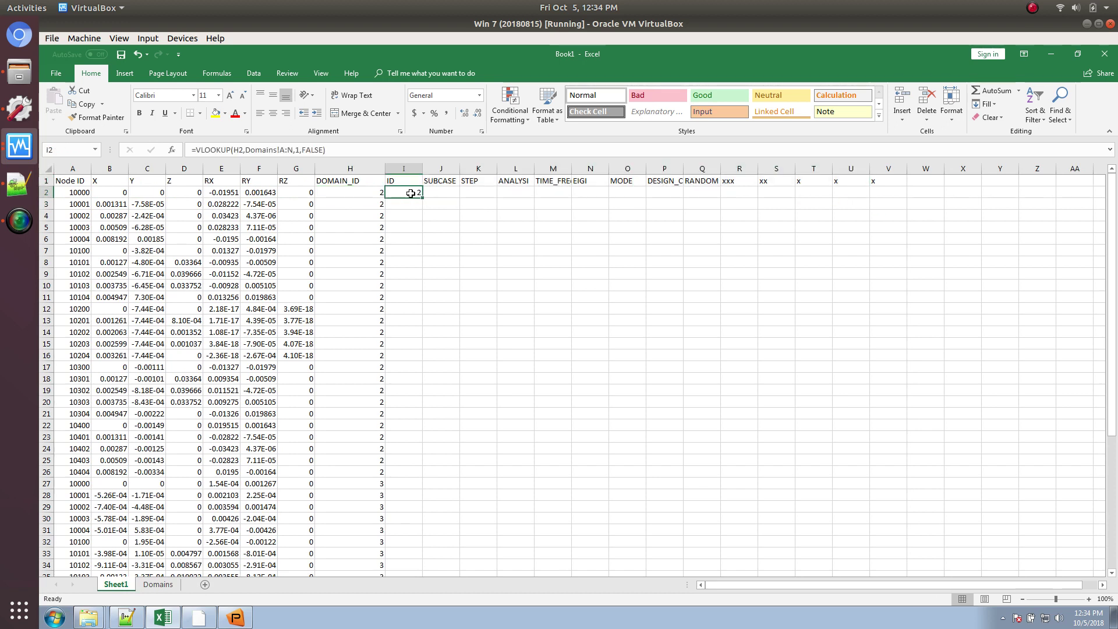
pyautogui.click(238, 149)
pyautogui.write('$H')
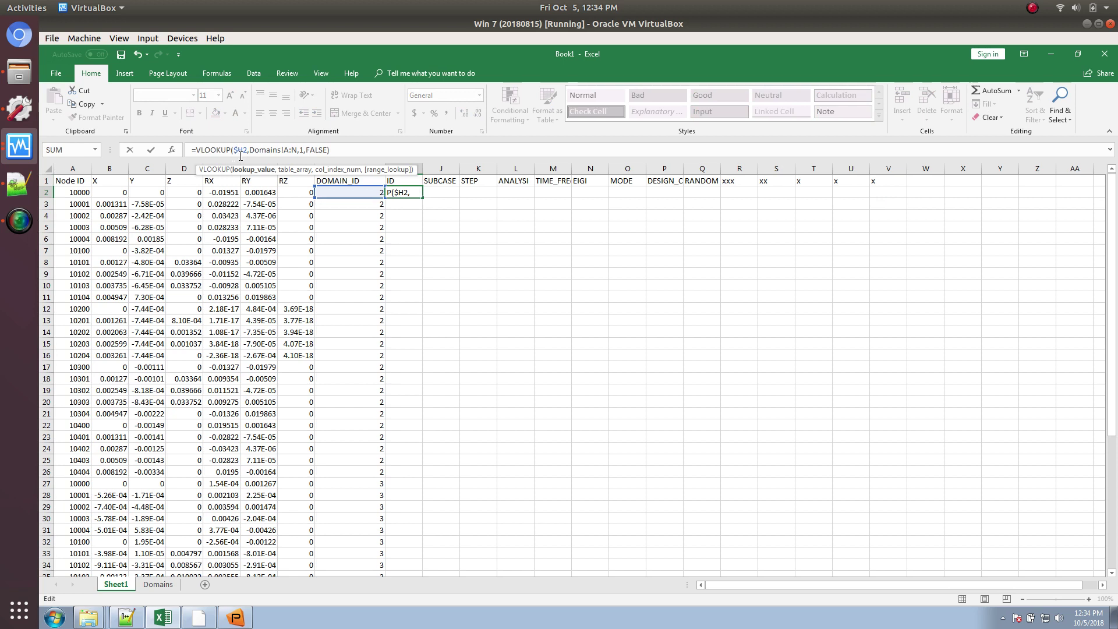
pyautogui.write('$')
pyautogui.press('Return')
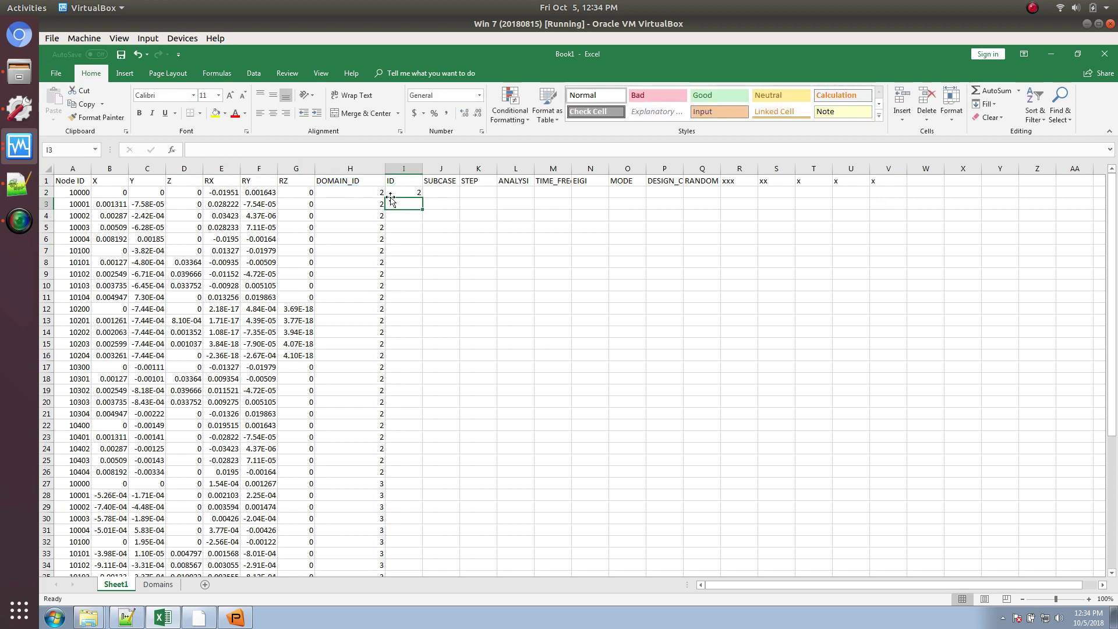
# Fill I2's lookup across row 2 to V2 and inspect J2's shifted references
pyautogui.click(415, 194)
pyautogui.moveTo(421, 198); pyautogui.dragTo(881, 195)
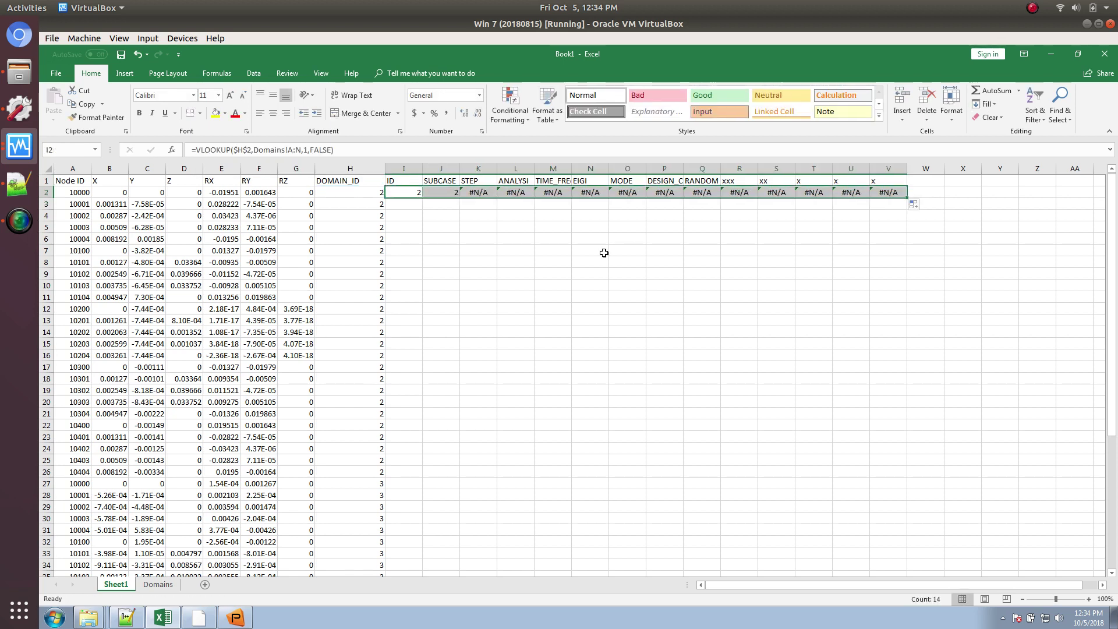
pyautogui.click(438, 199)
pyautogui.doubleClick(437, 200)
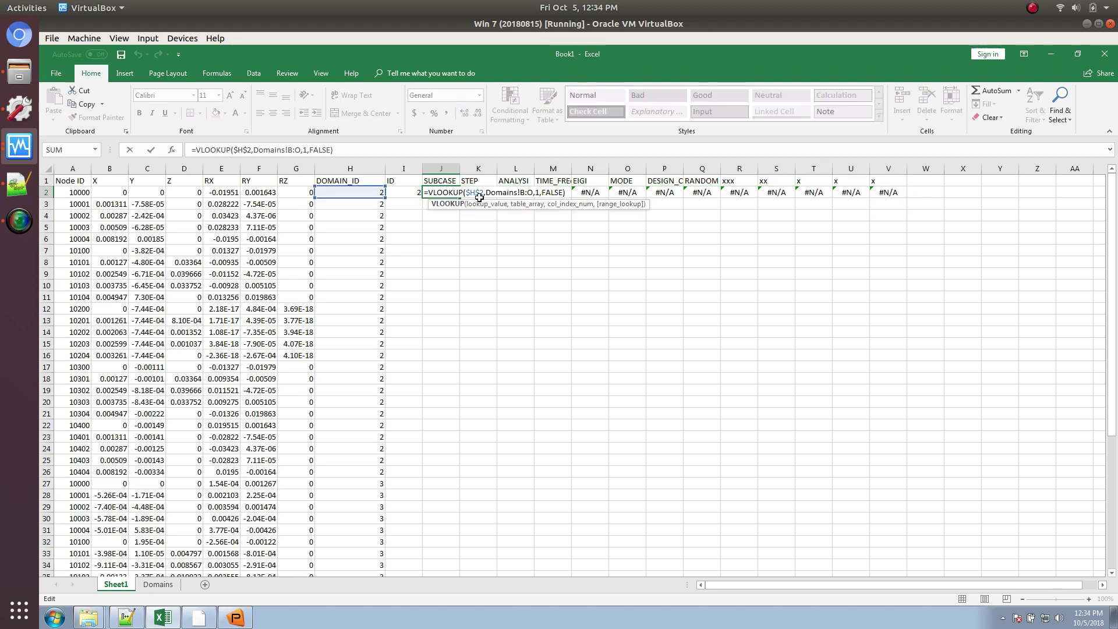
pyautogui.press('Escape')
# Copy I2's exact formula text and paste it into each cell J2 through V2
pyautogui.click(414, 192)
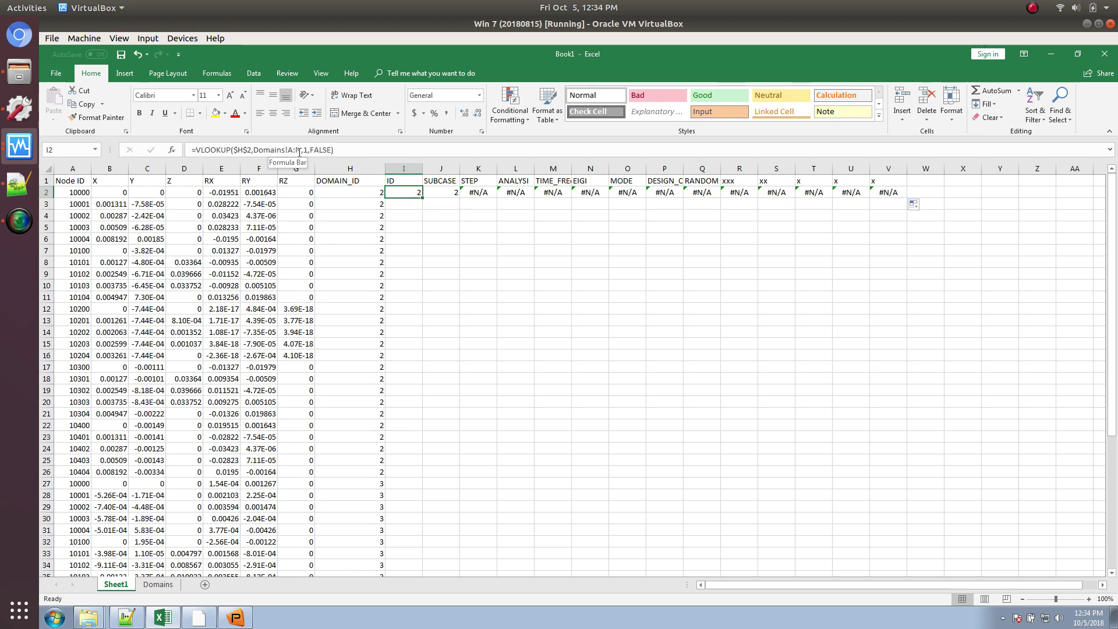
pyautogui.click(316, 157)
pyautogui.hotkey('ctrl', 'a')
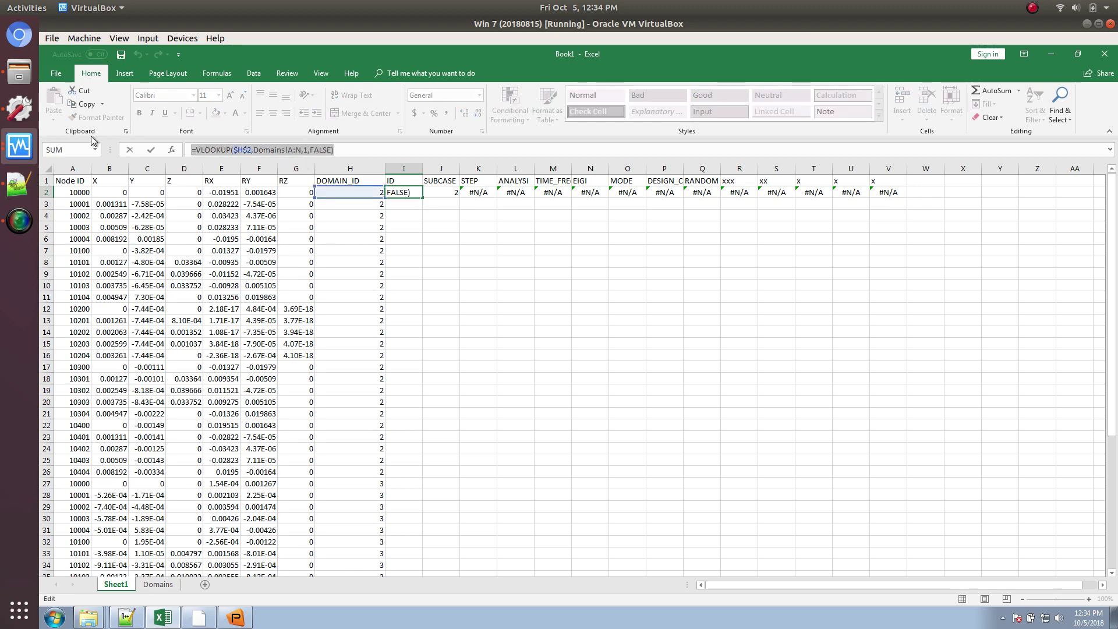
pyautogui.hotkey('ctrl', 'c')
pyautogui.press('Escape')
pyautogui.press('Right')
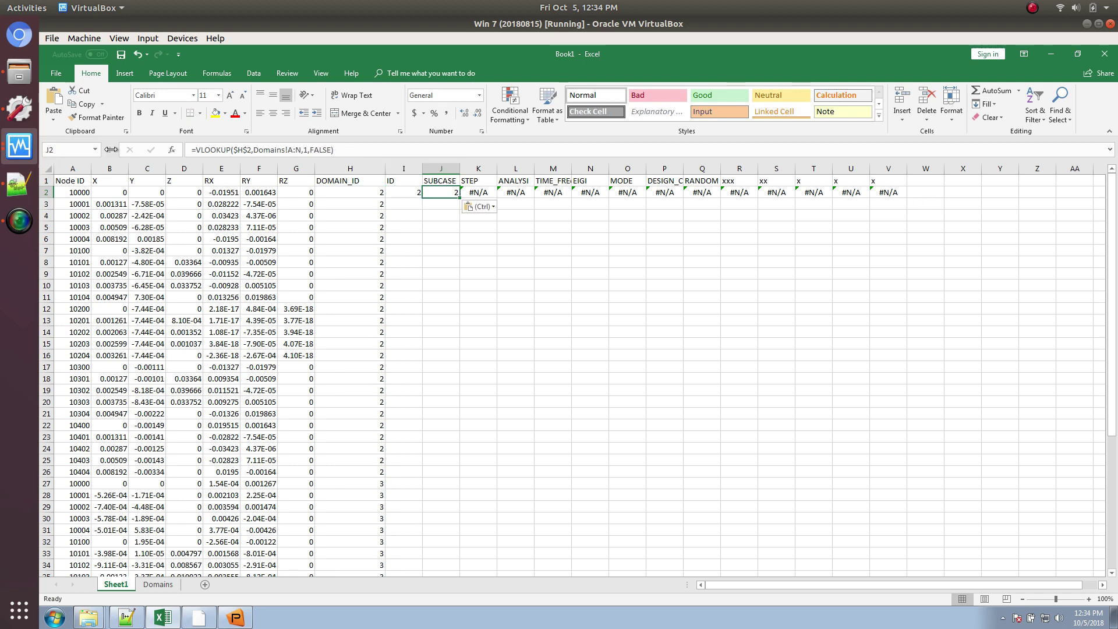
pyautogui.press('Right')
pyautogui.hotkey('ctrl', 'v')
pyautogui.press('Right')
pyautogui.hotkey('ctrl', 'v')
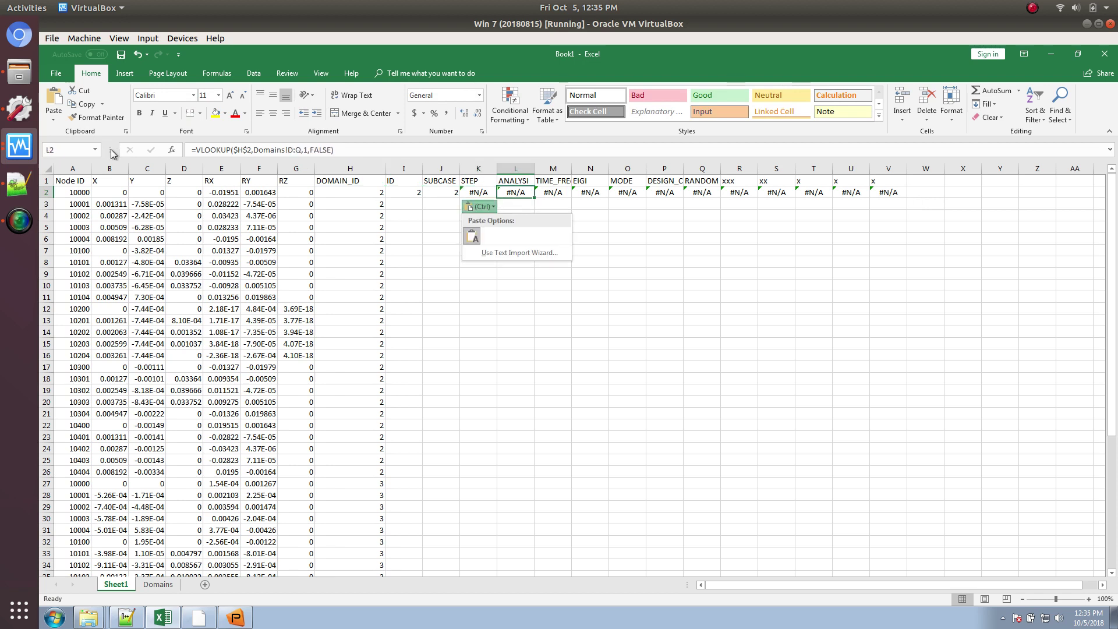
pyautogui.press('Left')
pyautogui.hotkey('ctrl', 'v')
pyautogui.press('Right')
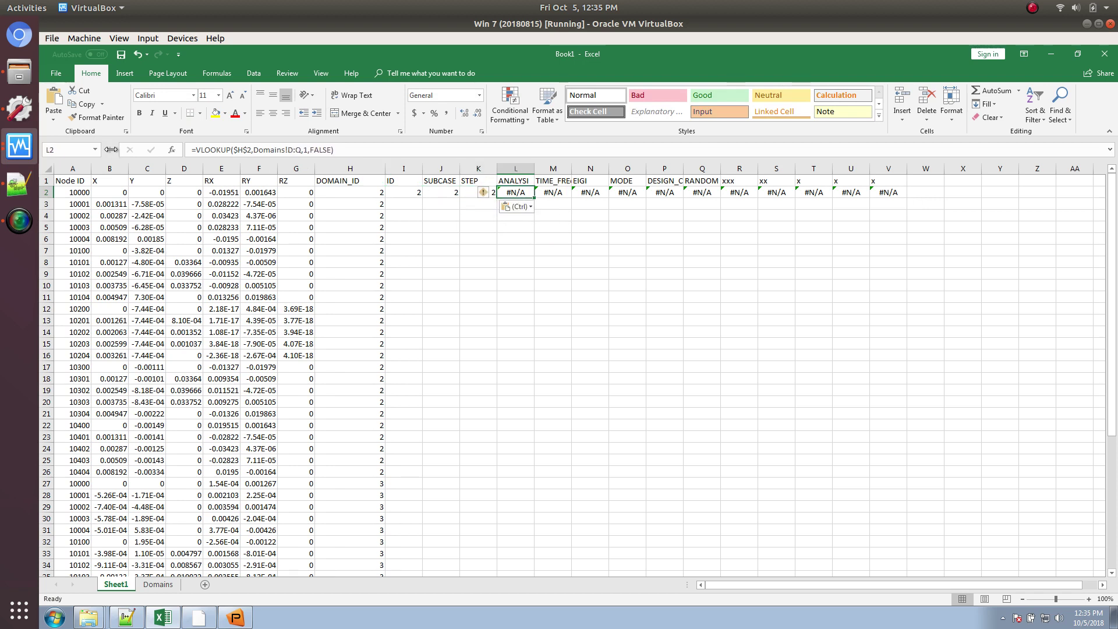
pyautogui.hotkey('ctrl', 'v')
pyautogui.press('Right')
pyautogui.hotkey('ctrl', 'v')
pyautogui.press('Right')
pyautogui.hotkey('ctrl', 'v')
pyautogui.press('Right')
pyautogui.hotkey('ctrl', 'v')
pyautogui.press('Right')
pyautogui.hotkey('ctrl', 'v')
pyautogui.press('Right')
pyautogui.hotkey('ctrl', 'v')
pyautogui.press('Right')
pyautogui.hotkey('ctrl', 'v')
pyautogui.press('Right')
pyautogui.hotkey('ctrl', 'v')
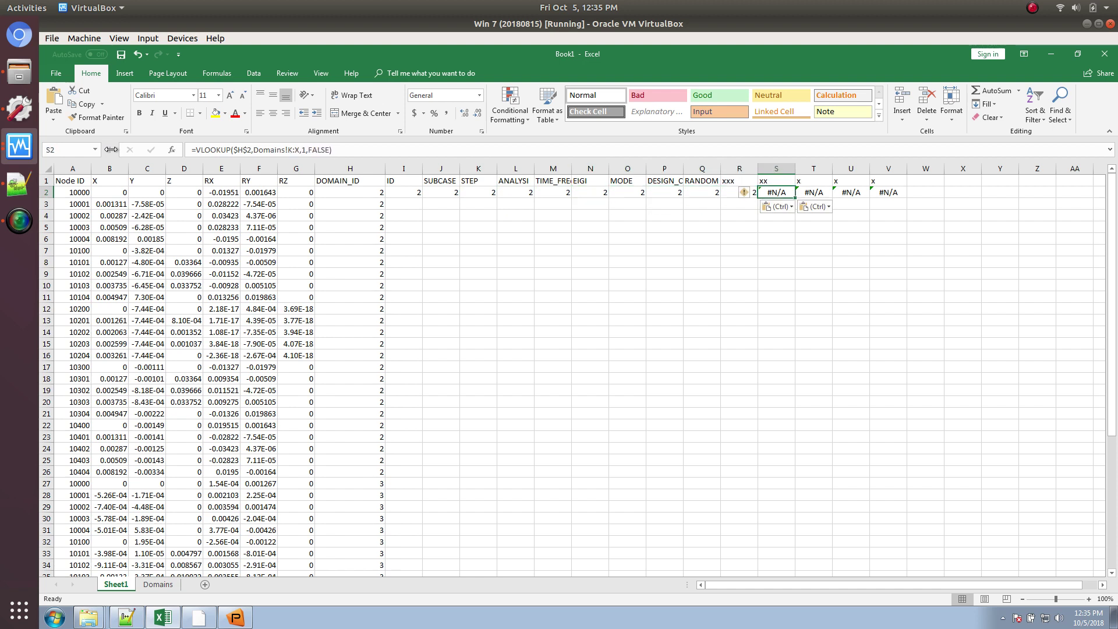
pyautogui.press('Right')
pyautogui.hotkey('ctrl', 'v')
pyautogui.press('Right')
pyautogui.hotkey('ctrl', 'v')
pyautogui.press('Right')
pyautogui.hotkey('ctrl', 'v')
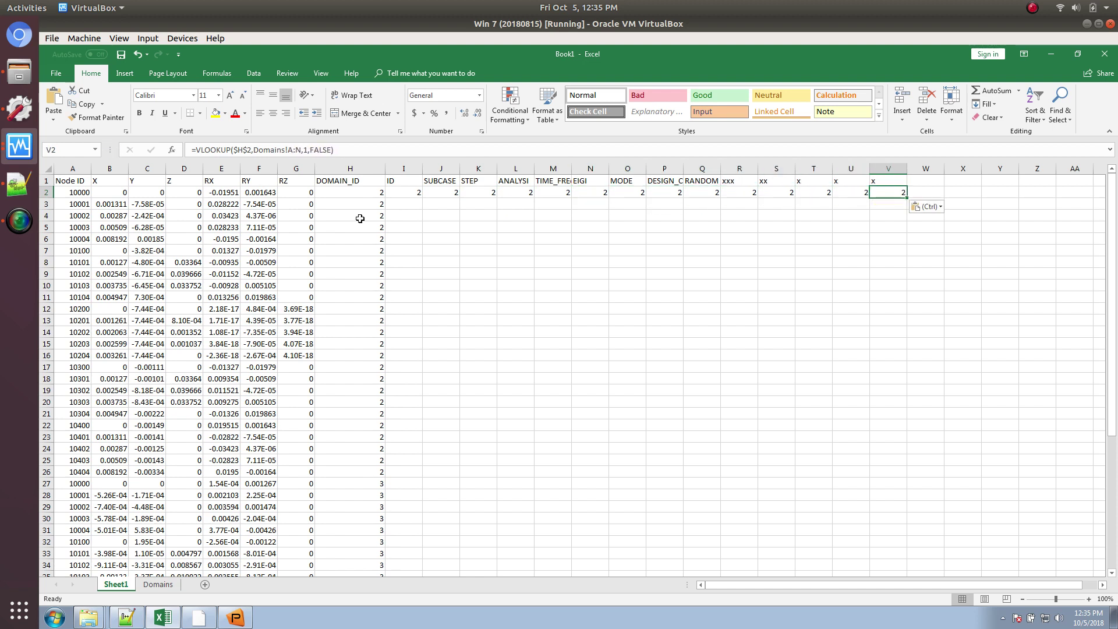
# Change the column index in the J2, K2 and L2 lookups to their Domains columns
pyautogui.click(428, 191)
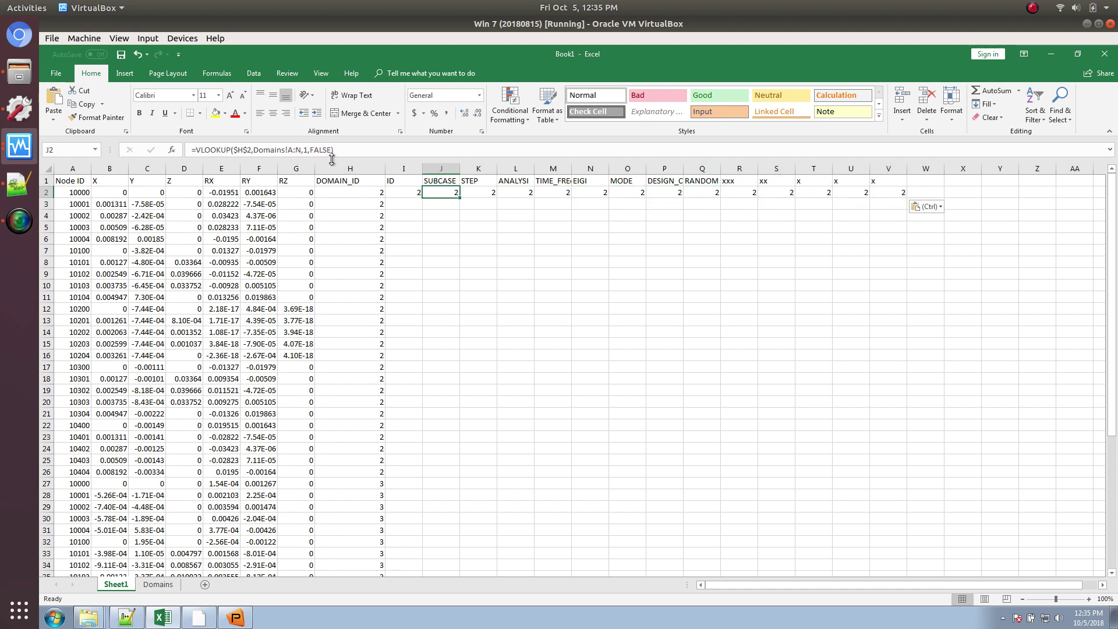
pyautogui.click(303, 150)
pyautogui.press('Return')
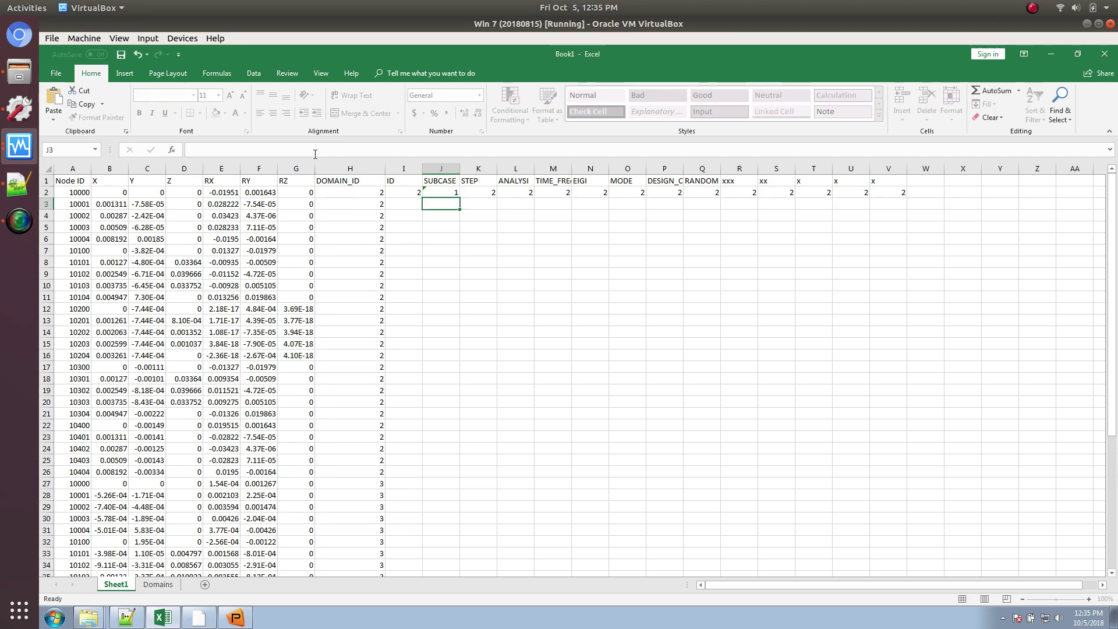
pyautogui.press('Up')
pyautogui.press('Right')
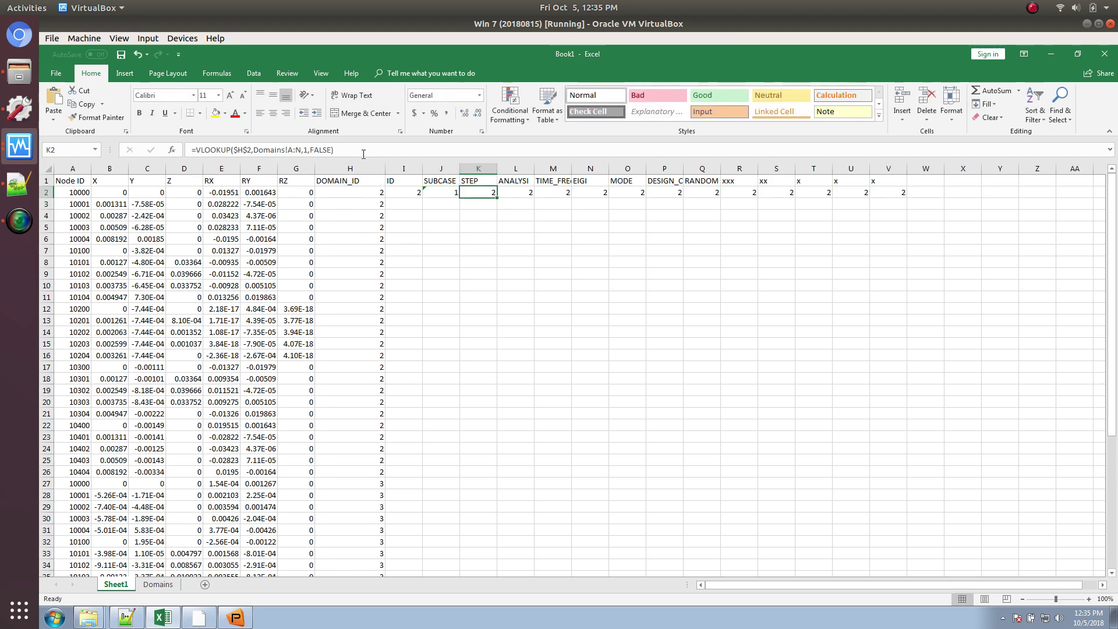
pyautogui.click(308, 151)
pyautogui.press('BackSpace')
pyautogui.write('2')
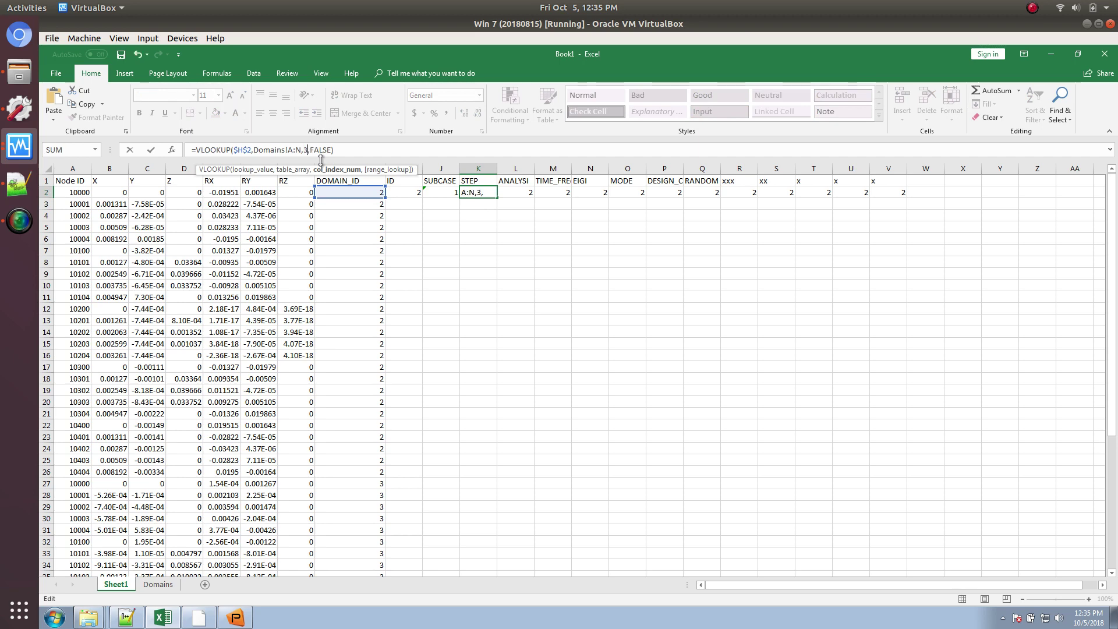
pyautogui.press('Tab')
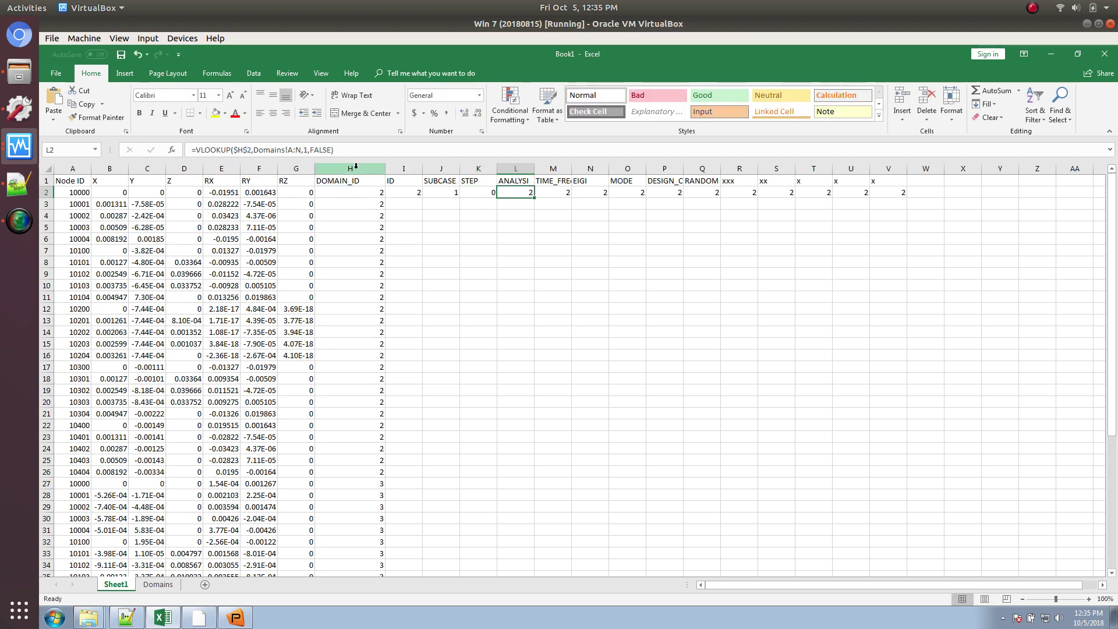
pyautogui.click(309, 151)
pyautogui.write('3')
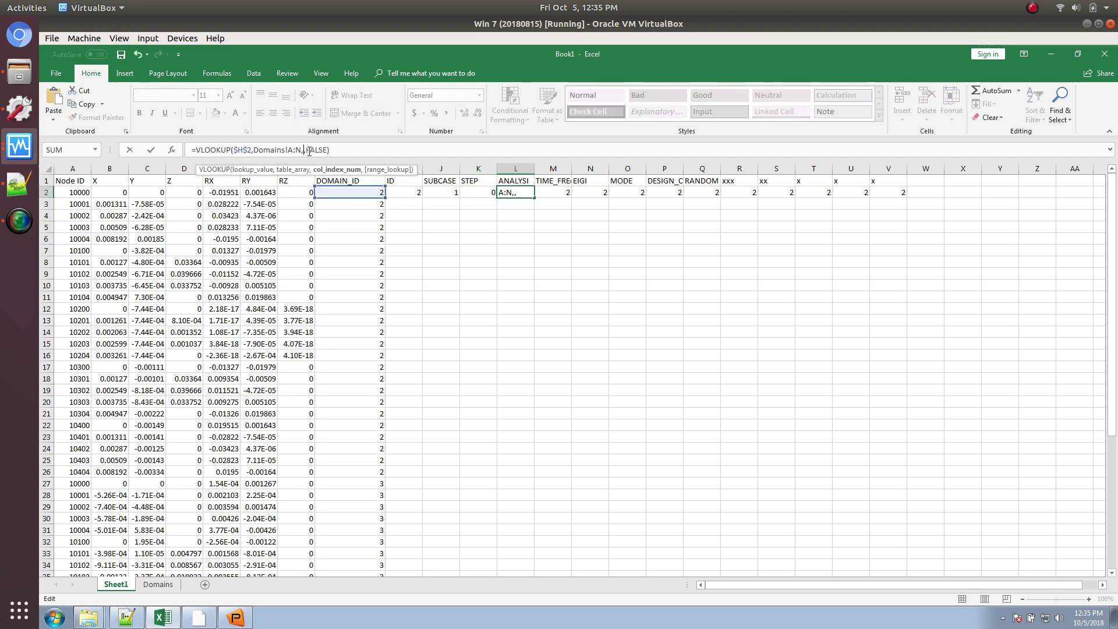
pyautogui.press('Tab')
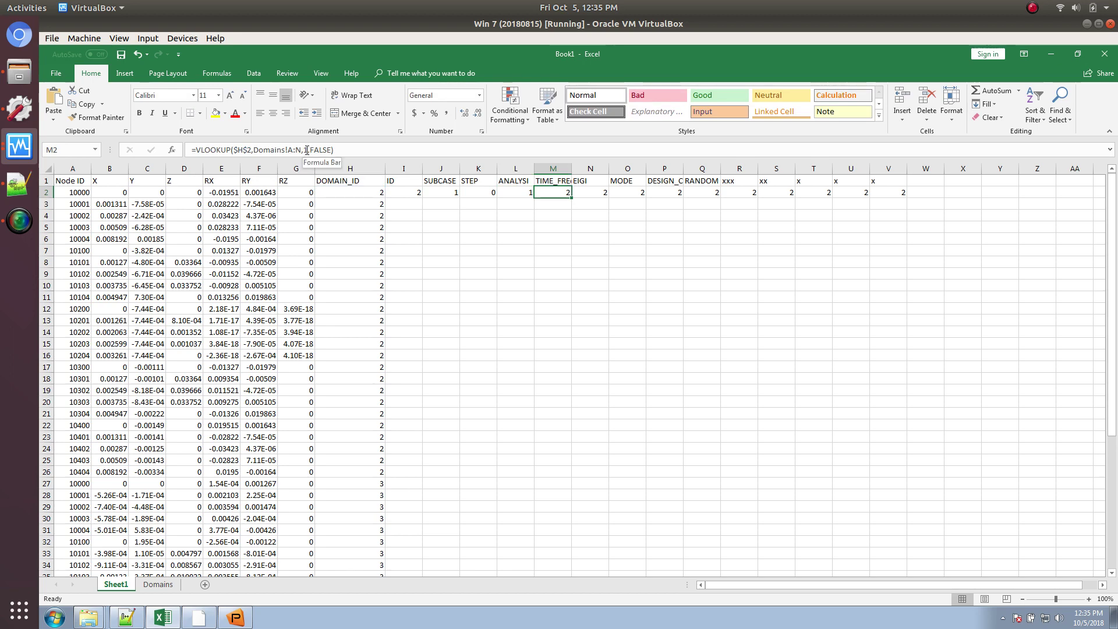
# Set the M2 through P2 lookups to their matching Domains columns
pyautogui.click(311, 150)
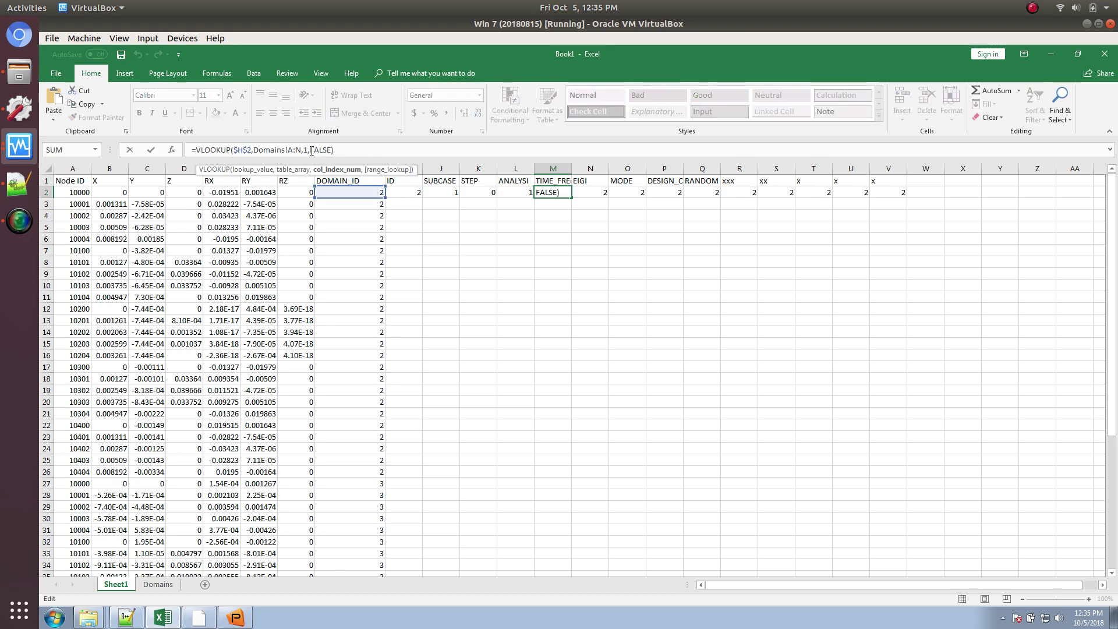
pyautogui.write('4')
pyautogui.press('Tab')
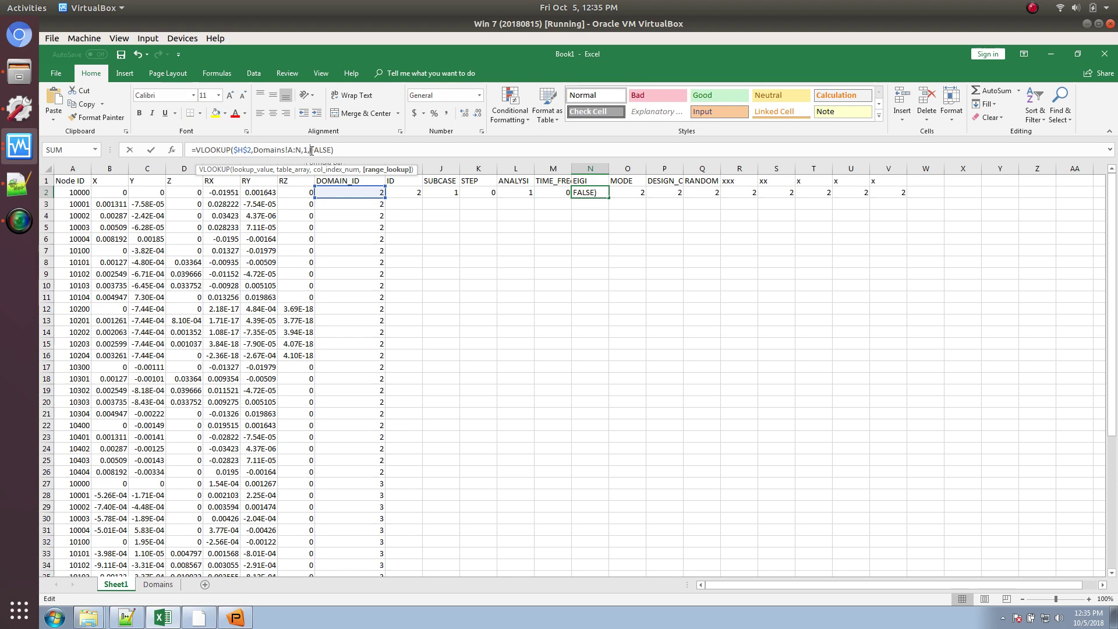
pyautogui.click(311, 150)
pyautogui.press('BackSpace')
pyautogui.write('1')
pyautogui.press('Tab')
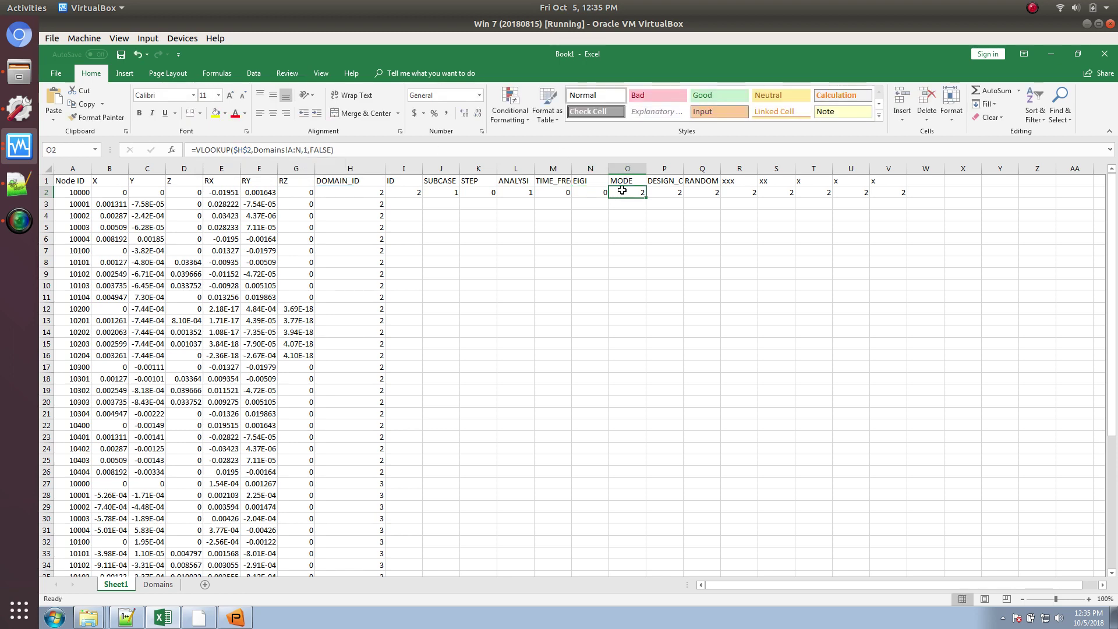
pyautogui.click(605, 192)
pyautogui.click(309, 150)
pyautogui.press('BackSpace')
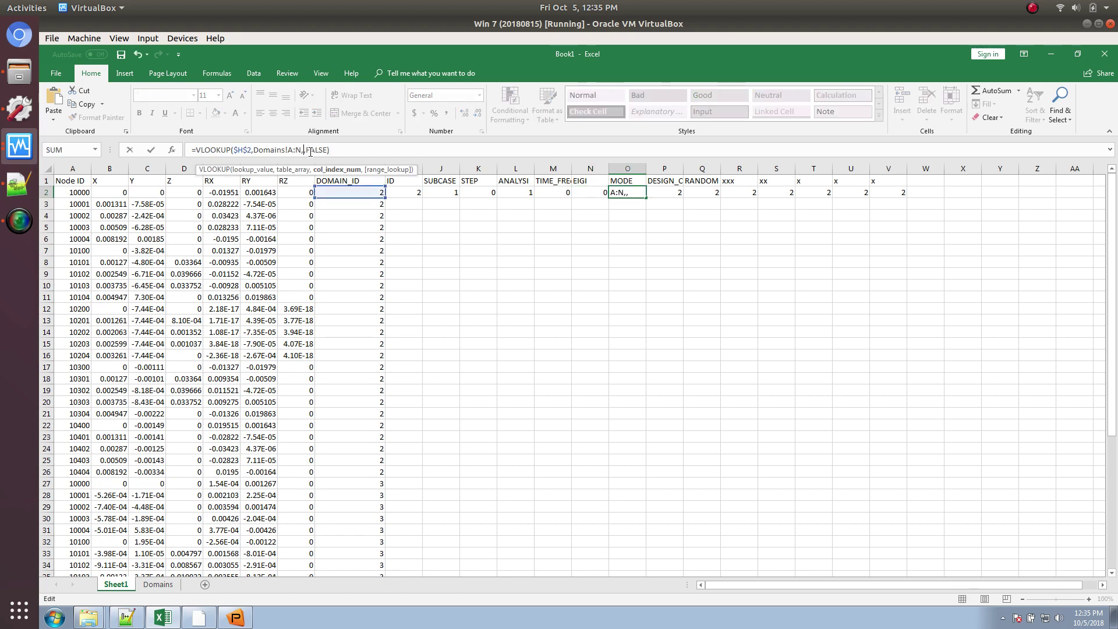
pyautogui.write('1')
pyautogui.press('Tab')
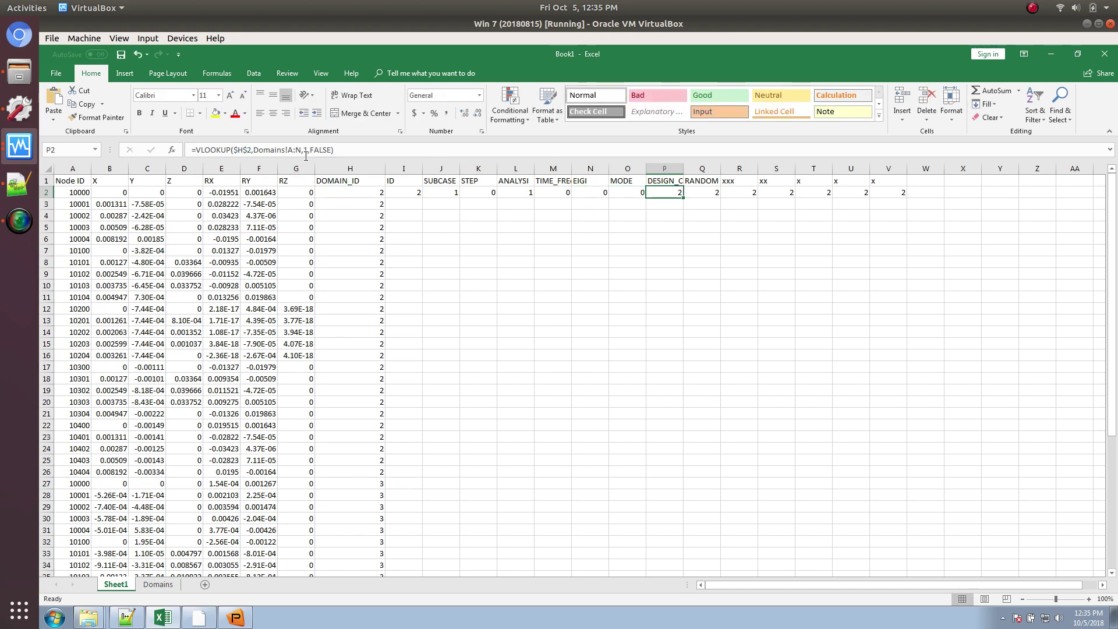
pyautogui.click(306, 150)
pyautogui.press('BackSpace')
pyautogui.write('1')
pyautogui.press('Tab')
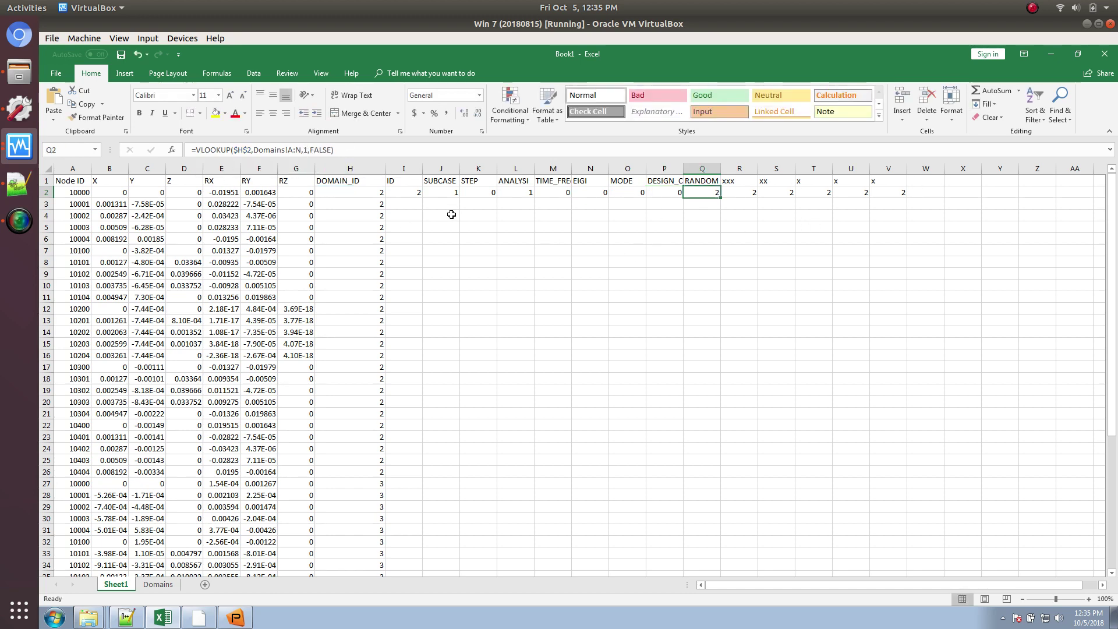
pyautogui.click(415, 194)
# Fill the I2, J2, K2, L2 and M2 lookups down to row 51
pyautogui.doubleClick(421, 198)
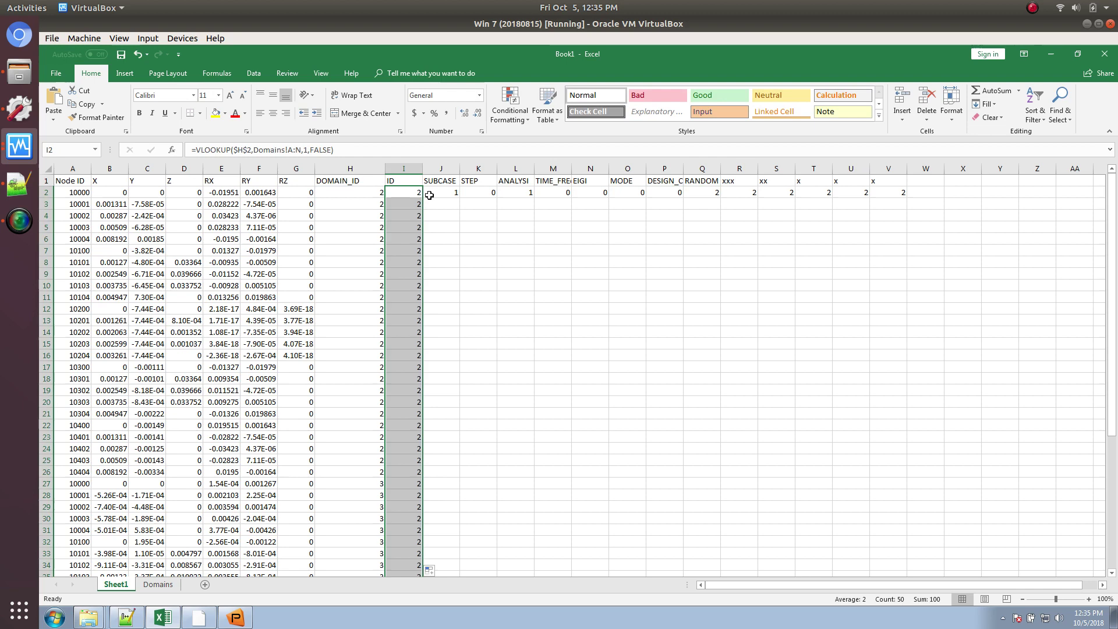
pyautogui.click(441, 194)
pyautogui.doubleClick(460, 198)
pyautogui.click(491, 191)
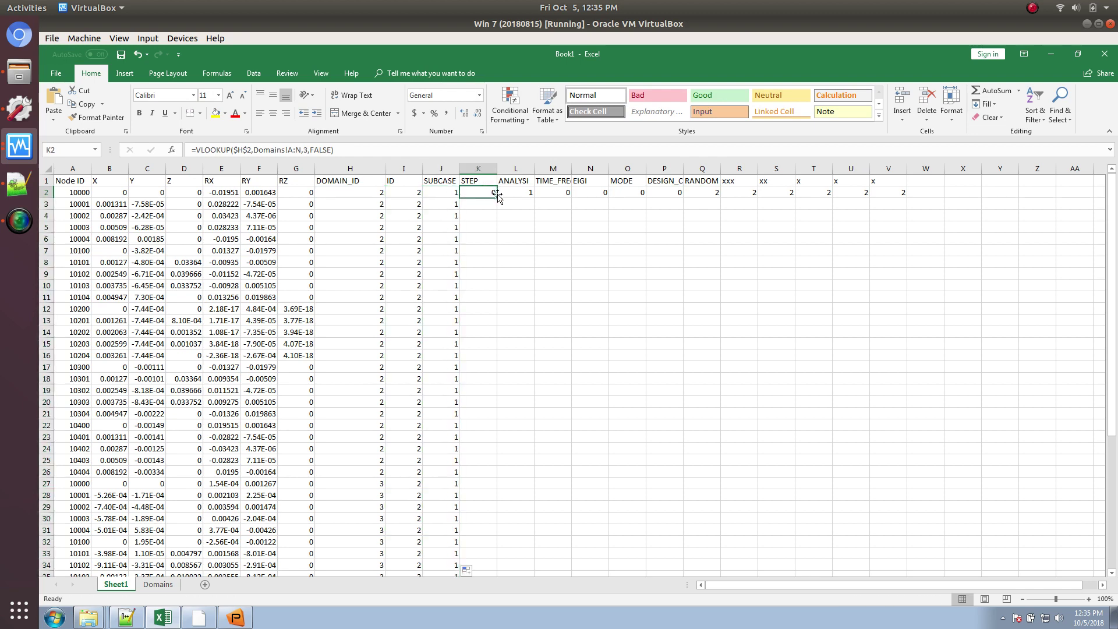
pyautogui.doubleClick(496, 197)
pyautogui.click(527, 193)
pyautogui.doubleClick(534, 197)
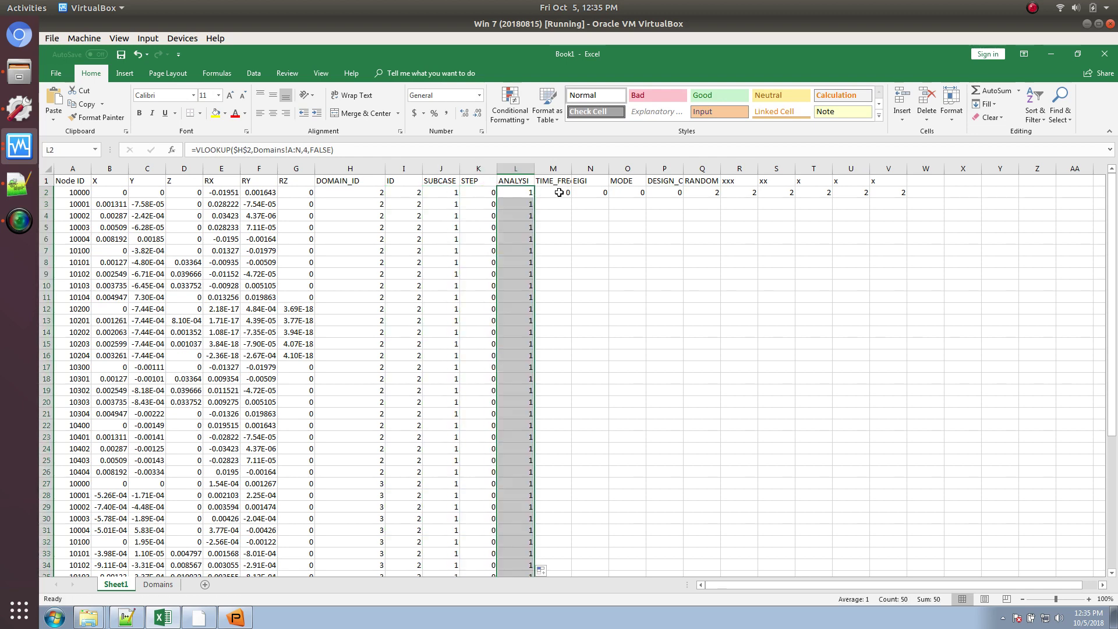
pyautogui.click(554, 192)
pyautogui.doubleClick(571, 198)
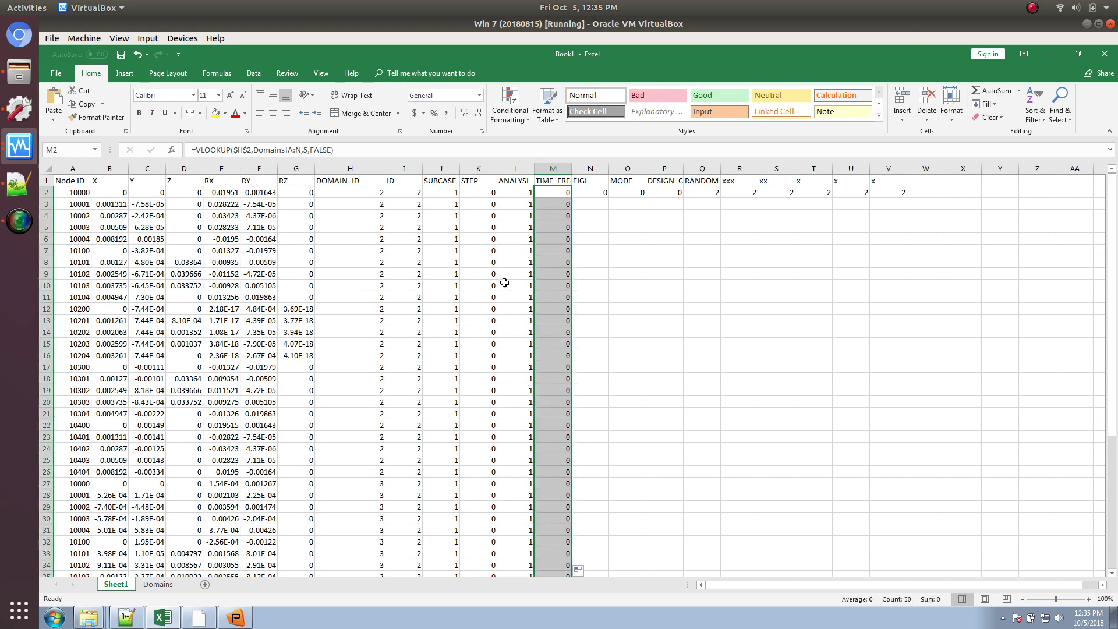
pyautogui.scroll(-5, 459, 339)
pyautogui.scroll(-7, 460, 339)
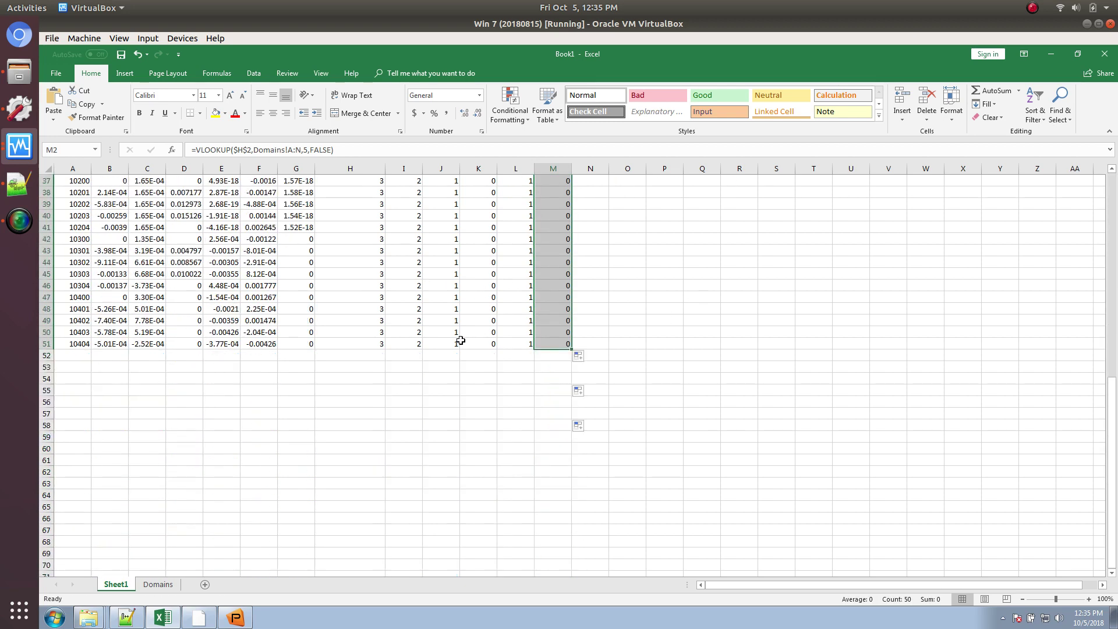
pyautogui.scroll(9, 459, 339)
pyautogui.scroll(3, 460, 340)
pyautogui.scroll(-4, 460, 339)
pyautogui.scroll(-5, 460, 340)
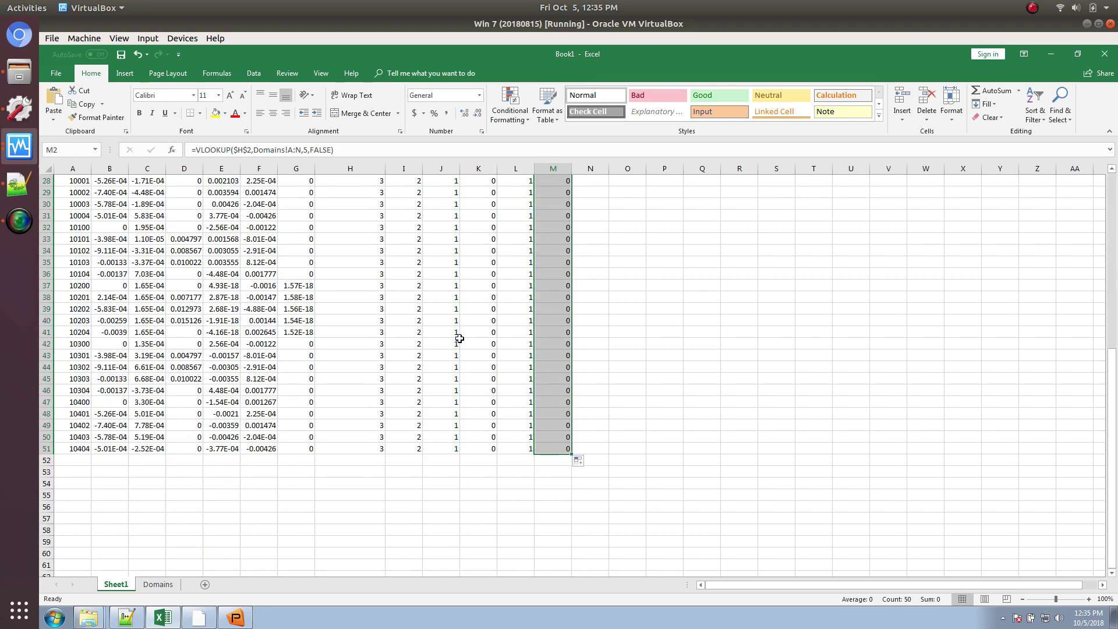
pyautogui.scroll(4, 459, 340)
pyautogui.scroll(5, 459, 338)
pyautogui.scroll(-1, 459, 338)
pyautogui.scroll(1, 460, 338)
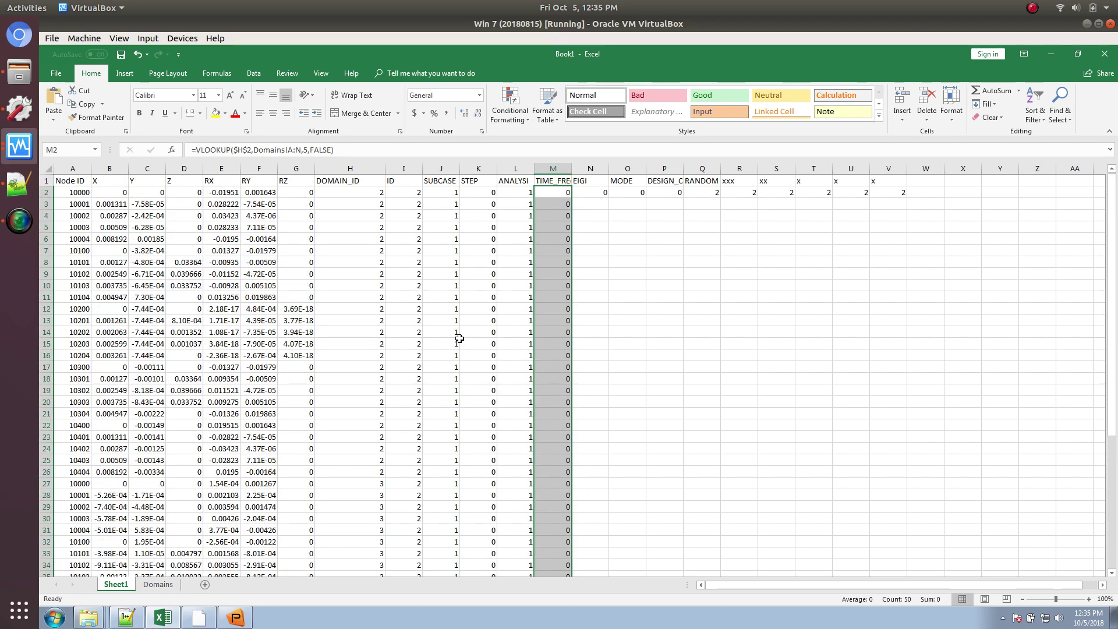
pyautogui.scroll(-5, 444, 319)
pyautogui.scroll(-3, 444, 319)
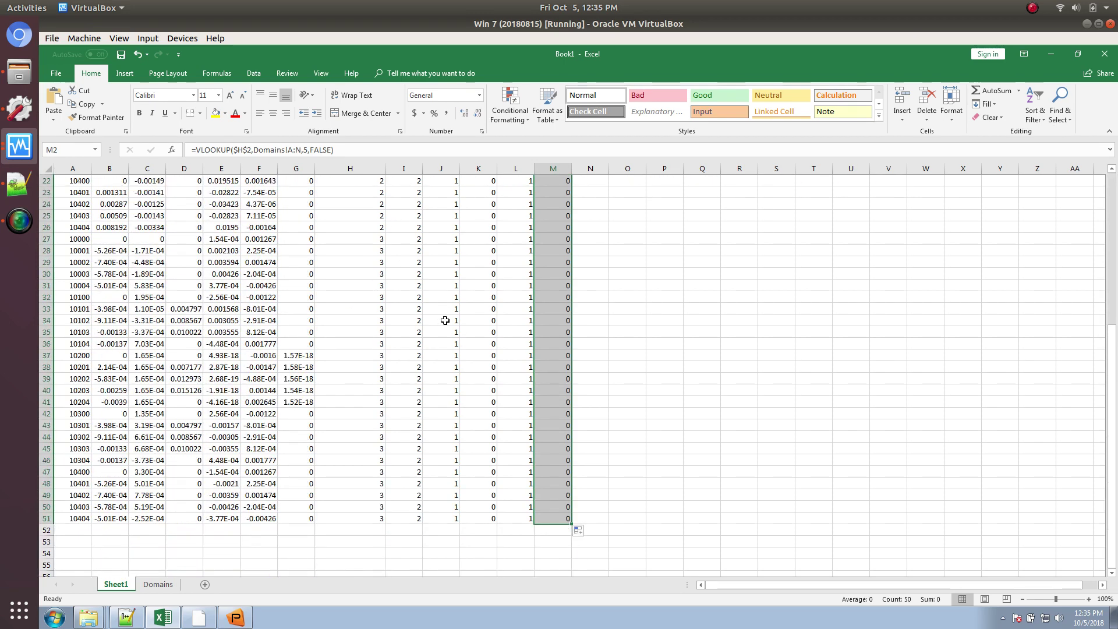
pyautogui.scroll(-2, 443, 319)
# Check the SUBCASE values on the Domains sheet, then return to Sheet1
pyautogui.click(141, 586)
pyautogui.click(96, 219)
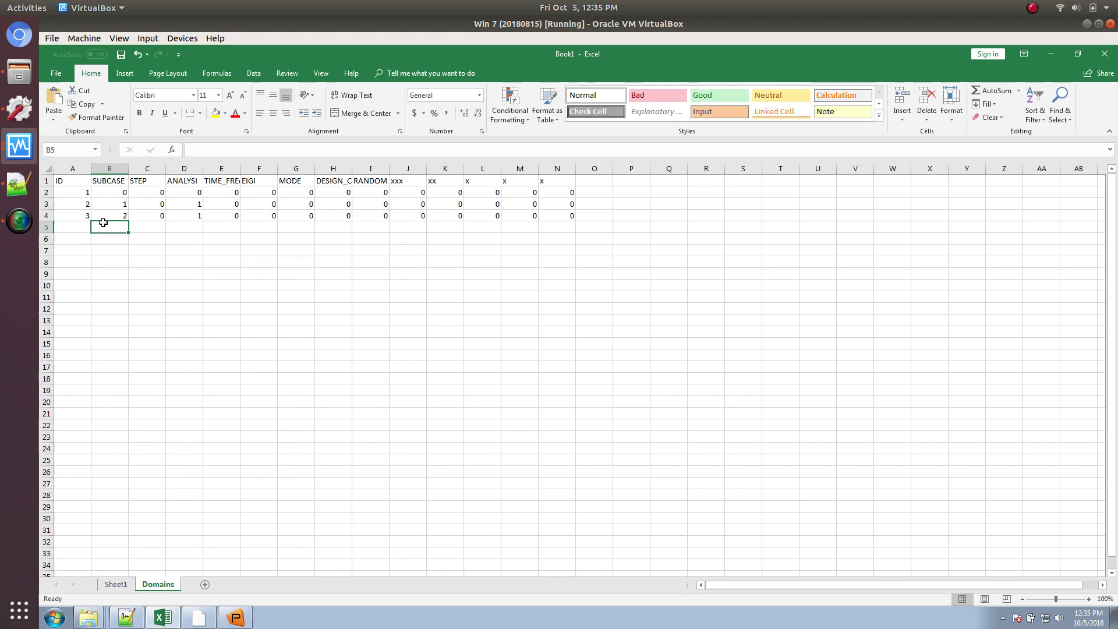
pyautogui.moveTo(105, 192); pyautogui.dragTo(114, 210)
pyautogui.click(116, 583)
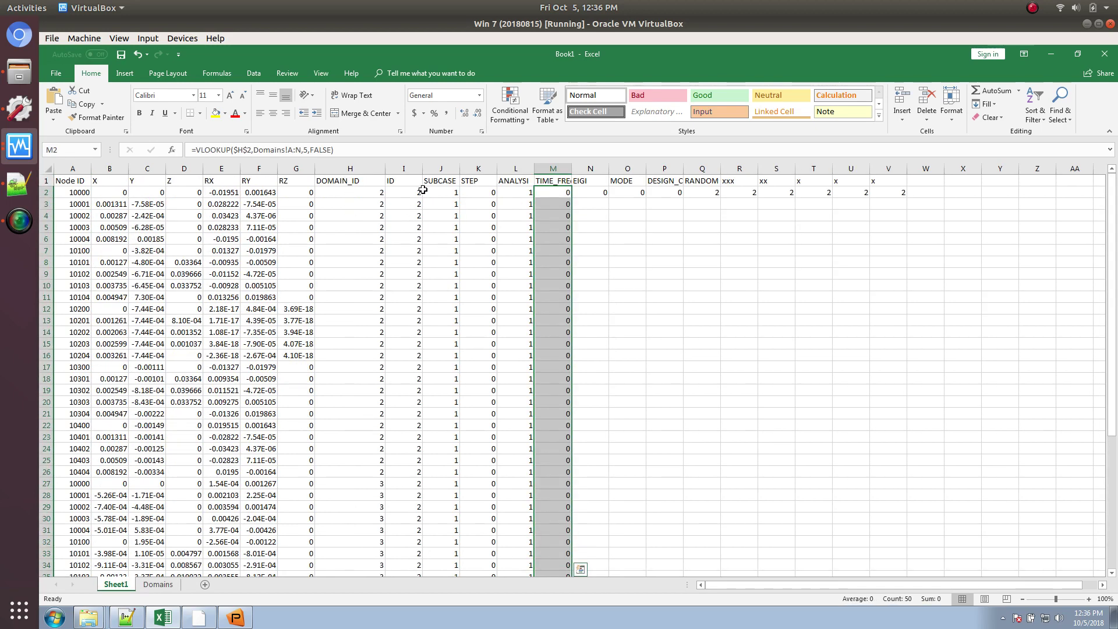
# Inspect the J19 and J2 SUBCASE formulas and fill J2 down the column
pyautogui.click(440, 189)
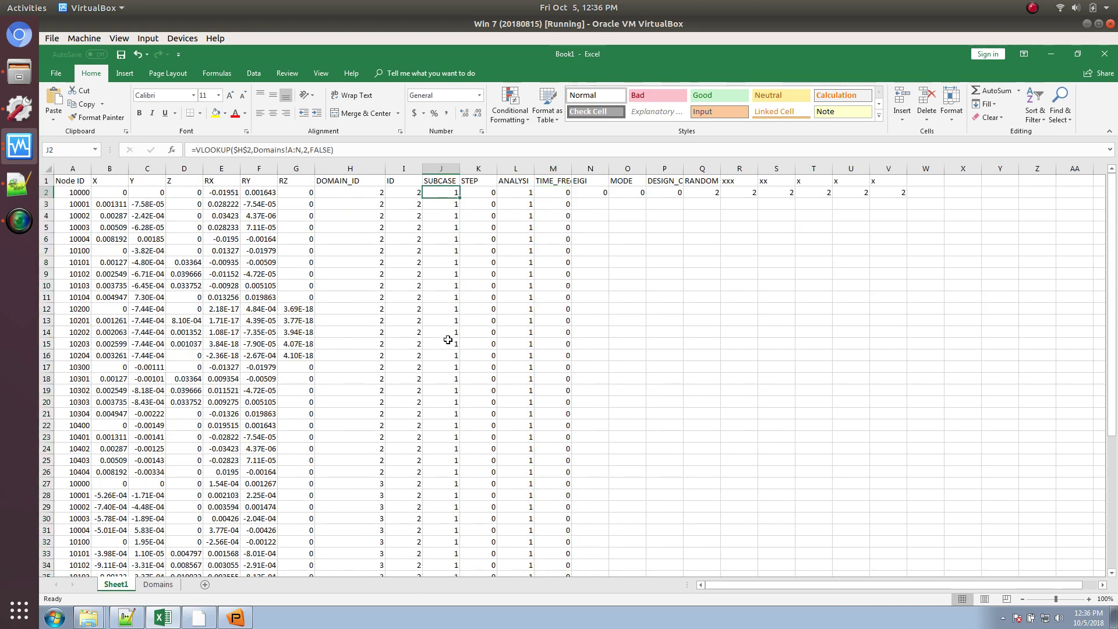
pyautogui.doubleClick(442, 389)
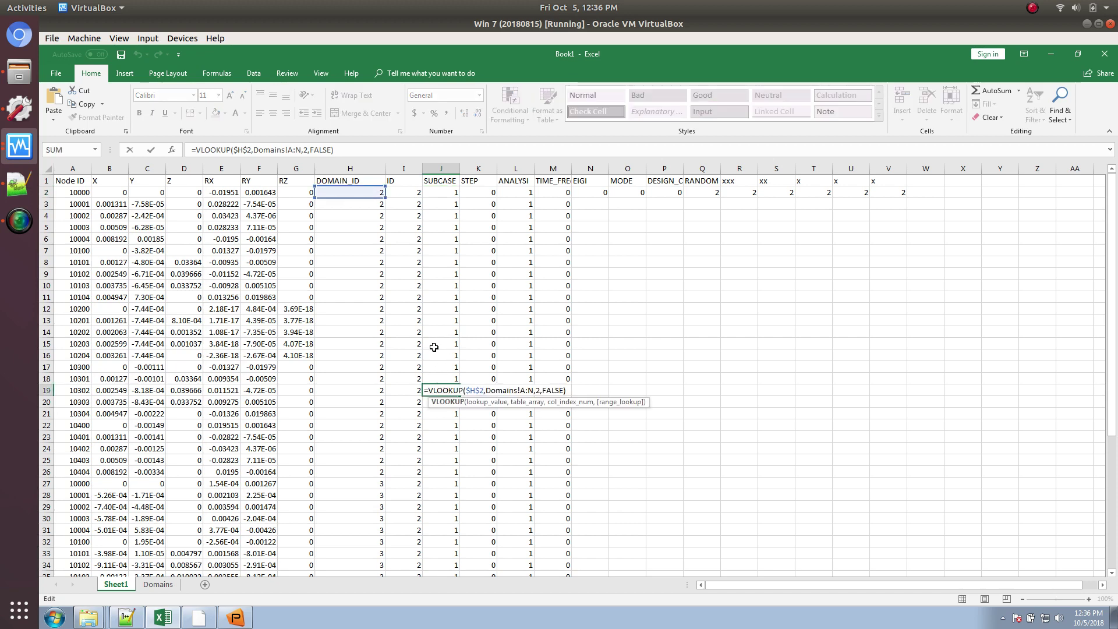
pyautogui.press('Escape')
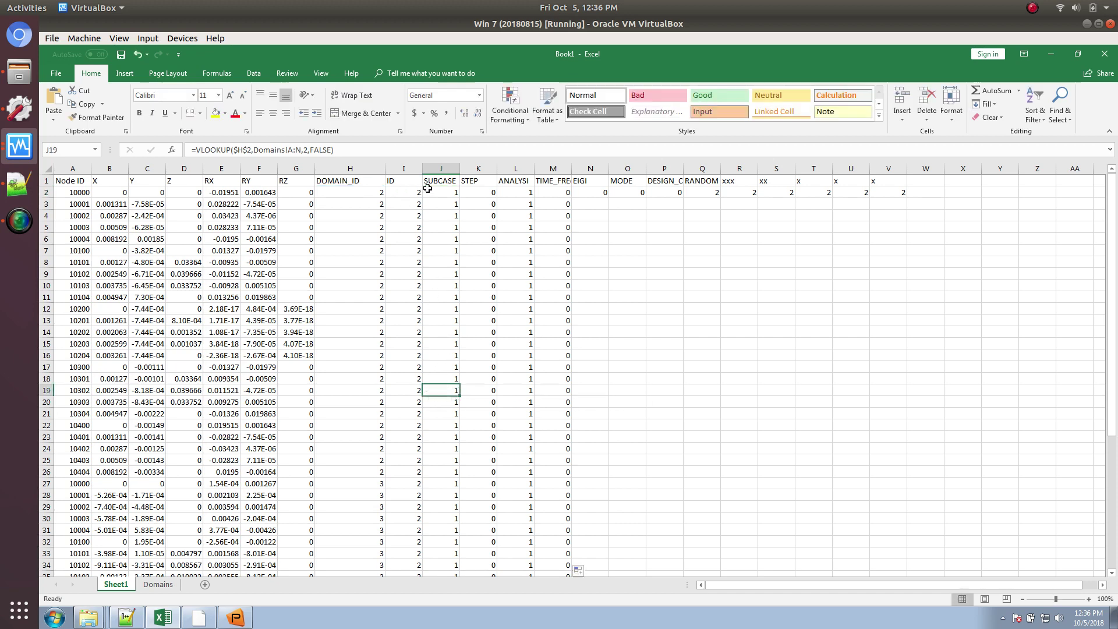
pyautogui.click(430, 183)
pyautogui.doubleClick(430, 189)
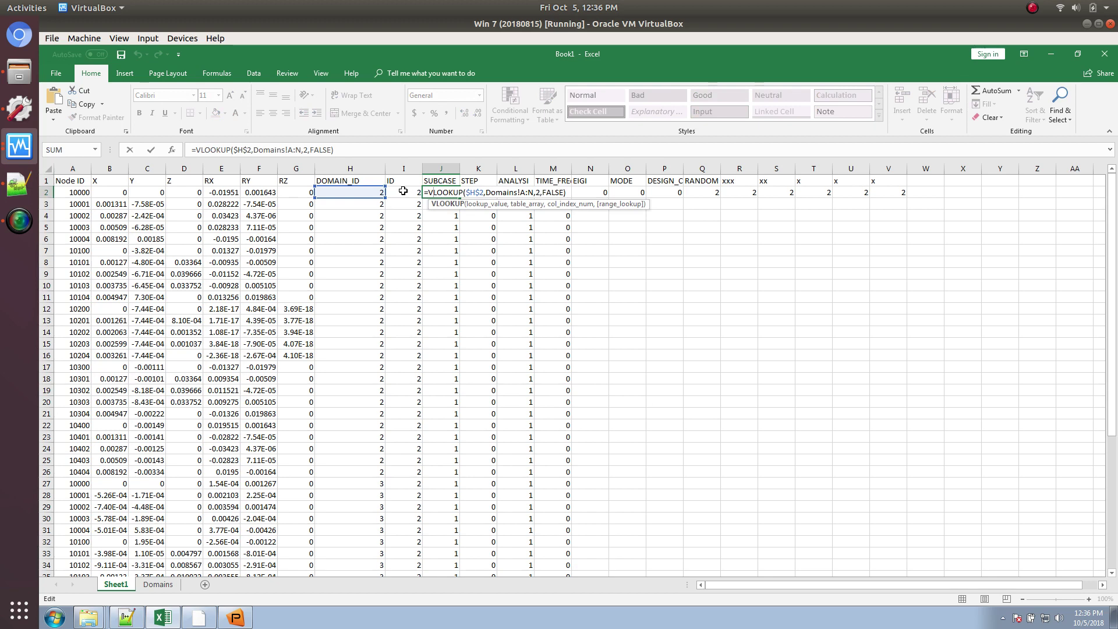
pyautogui.click(468, 191)
pyautogui.press('Escape')
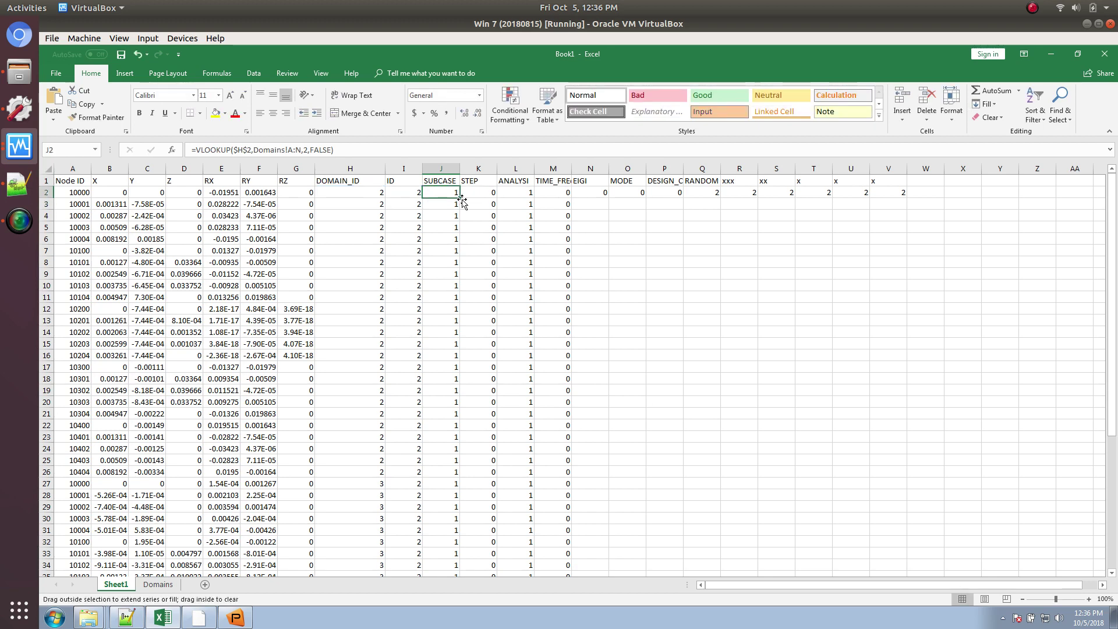
pyautogui.doubleClick(460, 197)
pyautogui.scroll(-5, 449, 313)
pyautogui.scroll(5, 451, 317)
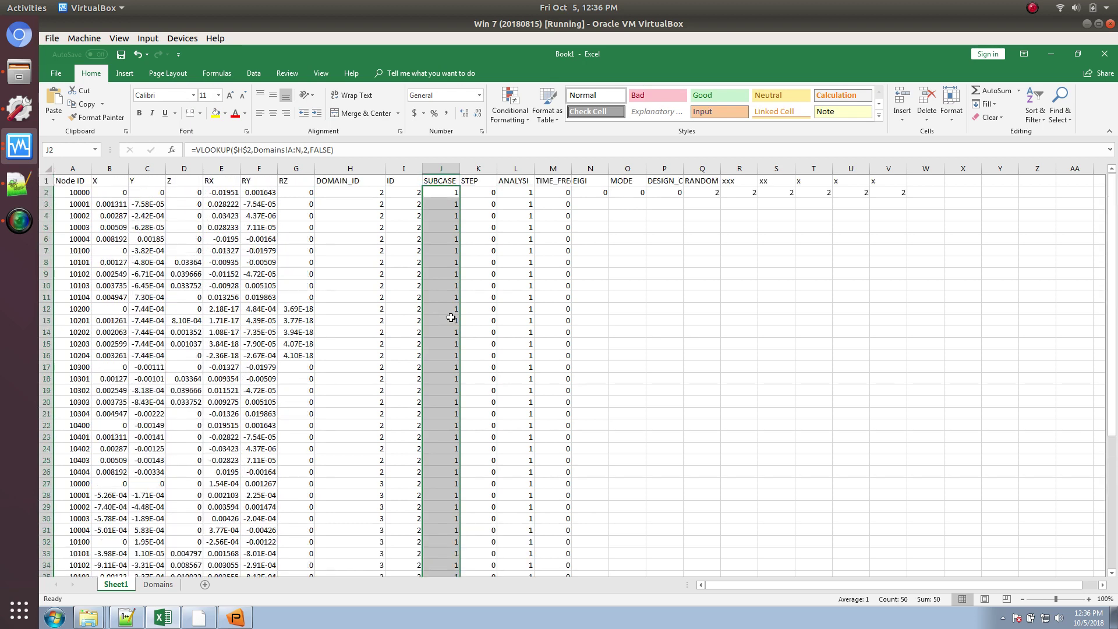
# Remove the row lock from H2 in J2's lookup and refill it down to J51
pyautogui.doubleClick(428, 192)
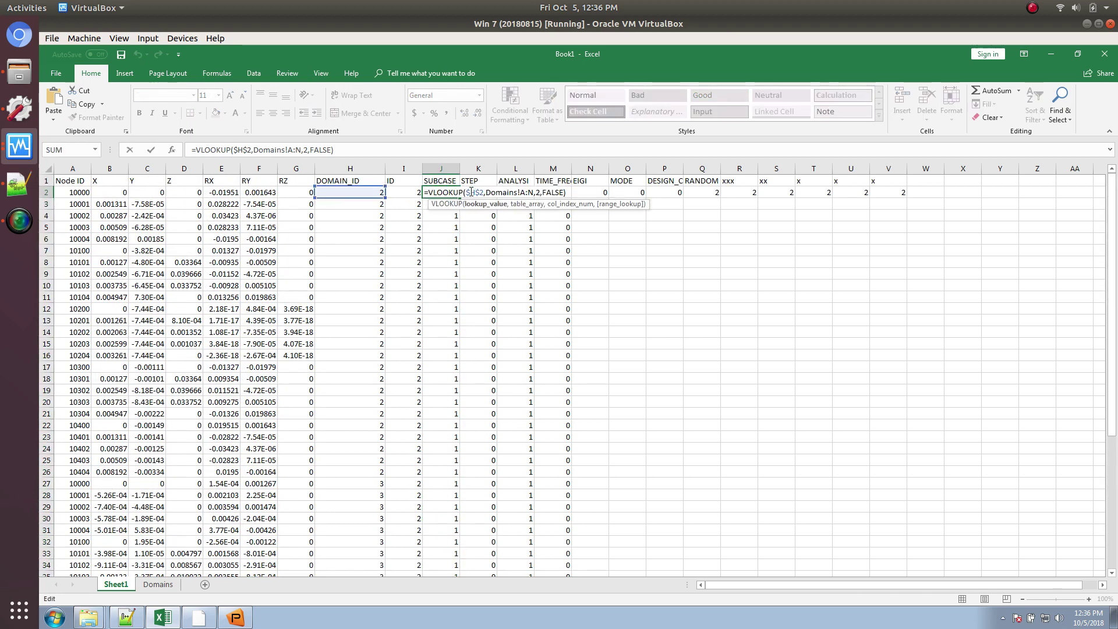
pyautogui.press('Return')
pyautogui.click(449, 194)
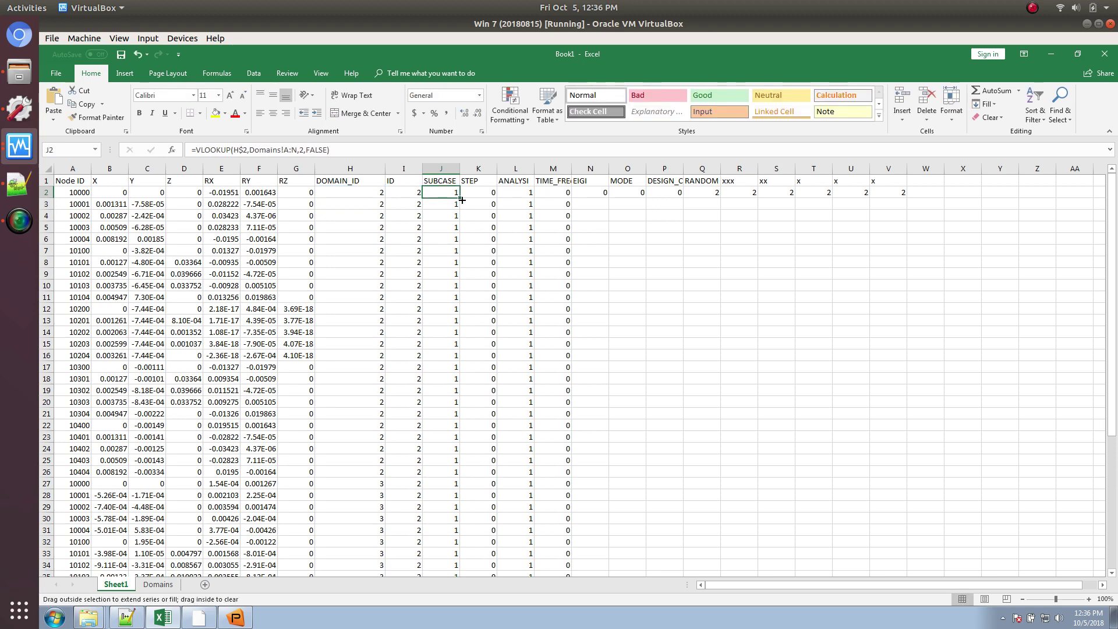
pyautogui.doubleClick(460, 198)
pyautogui.scroll(-1, 448, 251)
pyautogui.scroll(1, 448, 251)
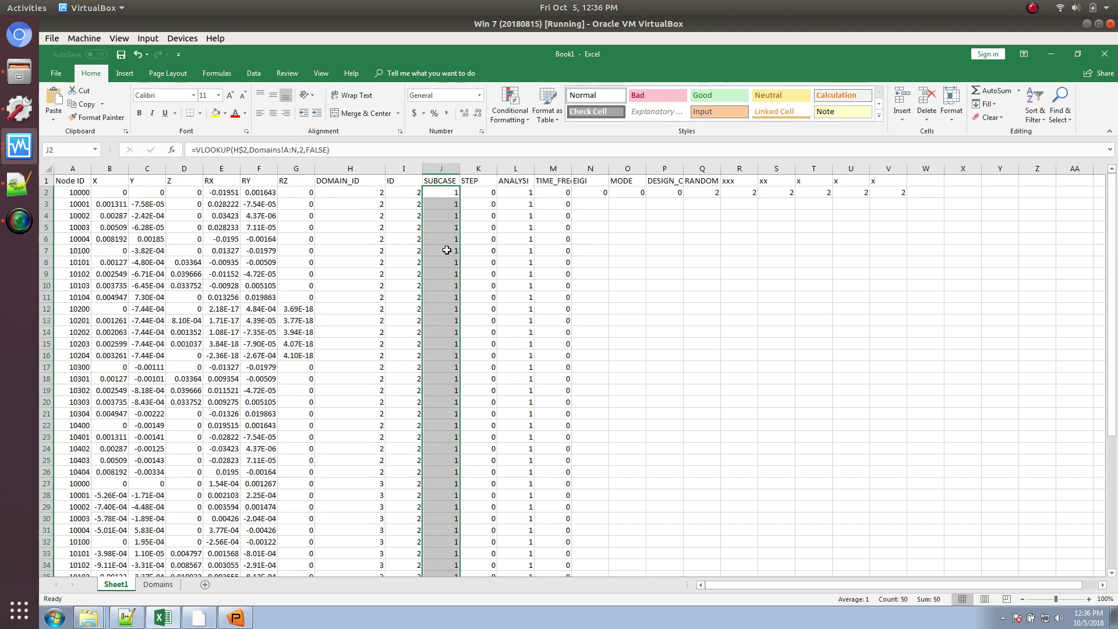
pyautogui.doubleClick(445, 194)
pyautogui.click(477, 193)
pyautogui.press('BackSpace')
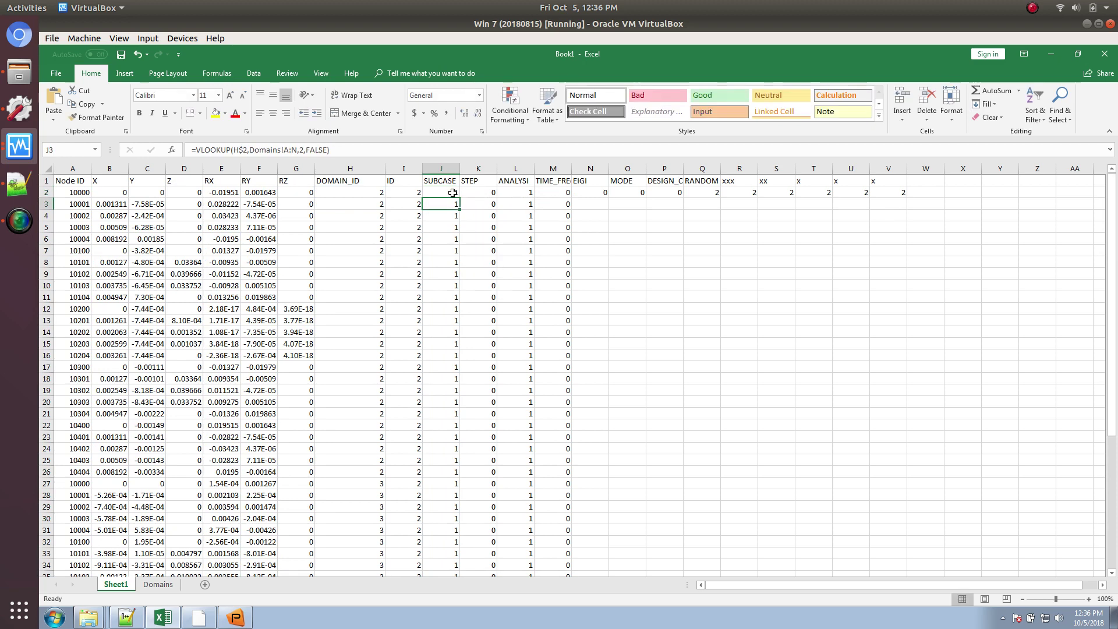
pyautogui.doubleClick(460, 199)
pyautogui.scroll(-3, 476, 284)
pyautogui.scroll(-3, 476, 286)
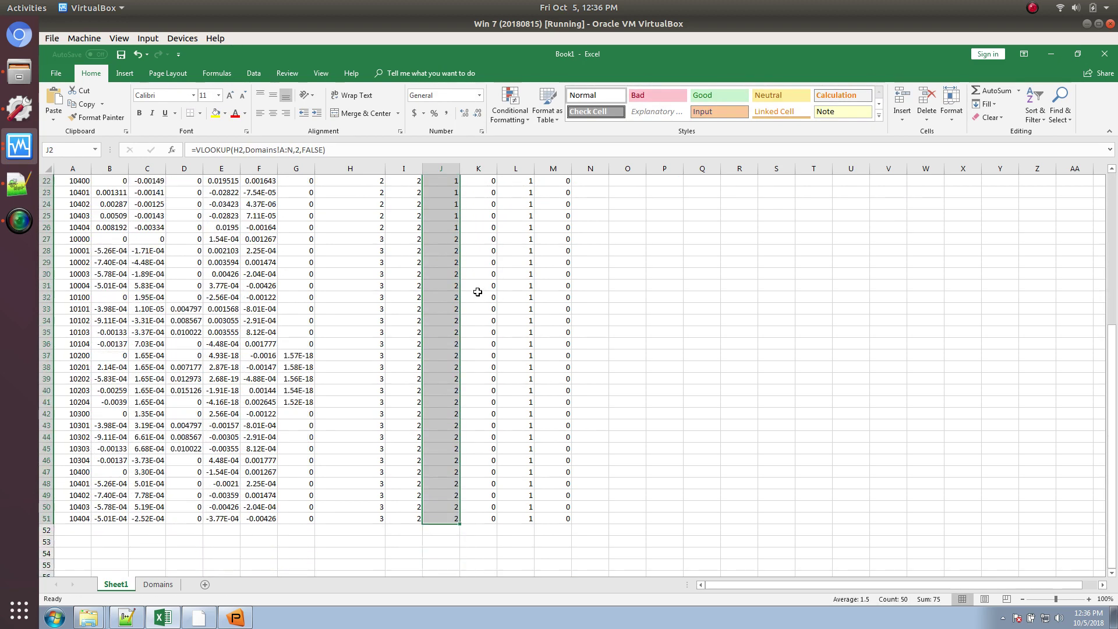
pyautogui.scroll(-3, 476, 289)
pyautogui.scroll(9, 478, 291)
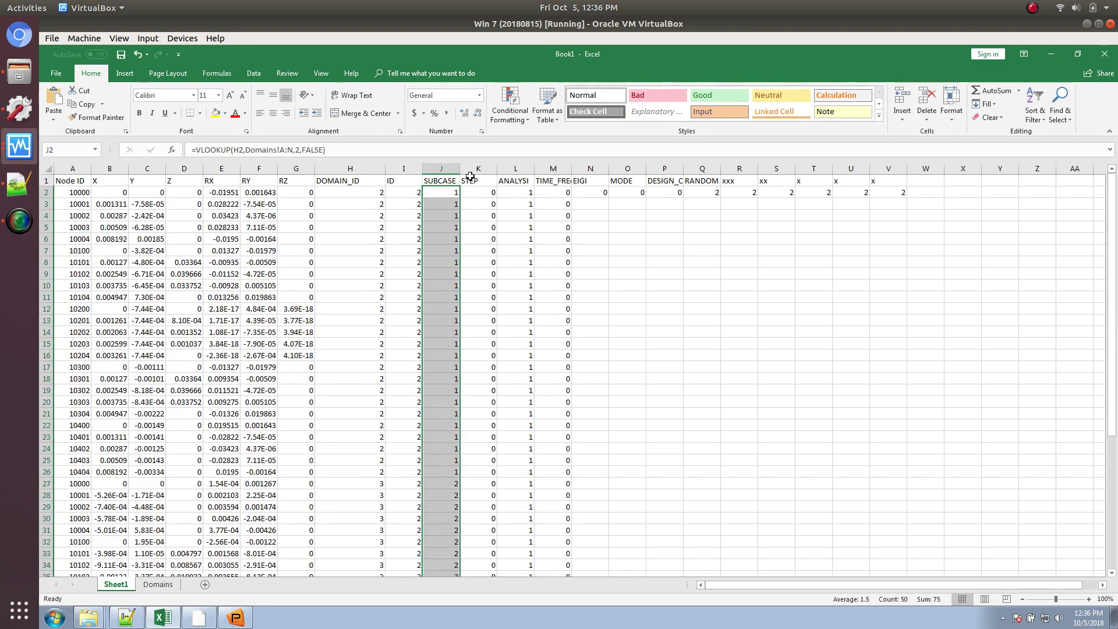
# Clear the leftover columns K through W beside the data, then reselect J2
pyautogui.moveTo(471, 182); pyautogui.dragTo(920, 584)
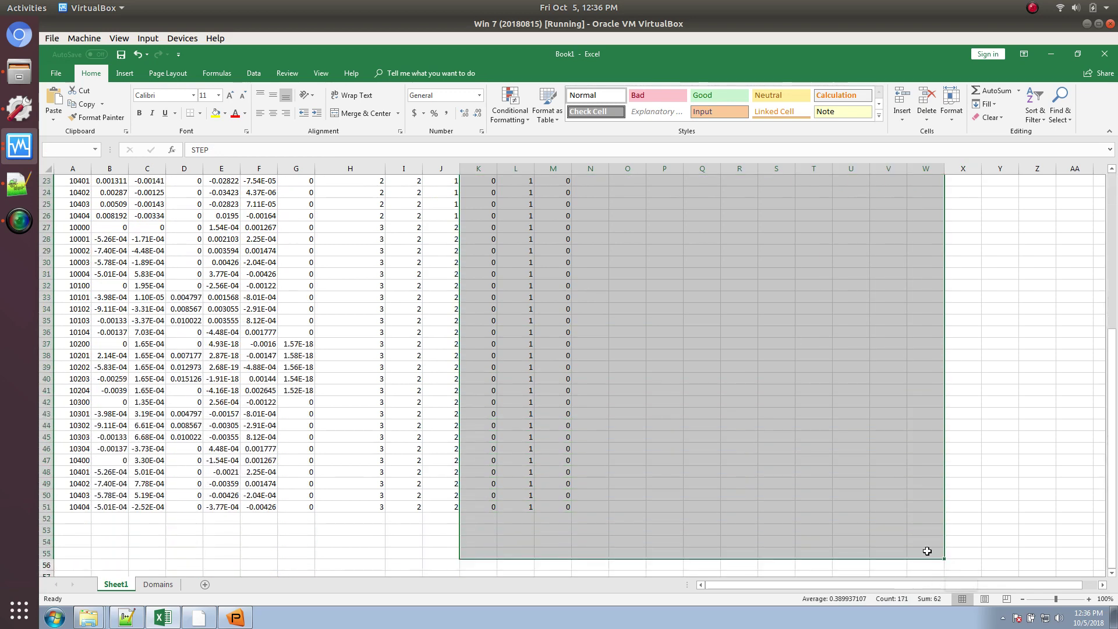
pyautogui.moveTo(920, 584); pyautogui.dragTo(794, 516)
pyautogui.press('Delete')
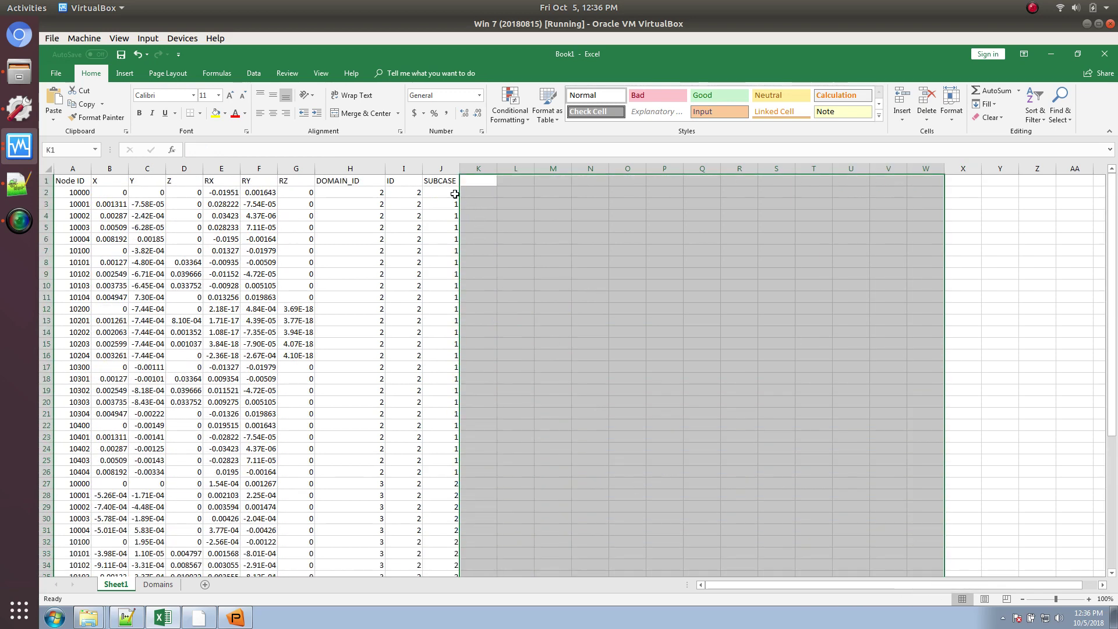
pyautogui.click(453, 192)
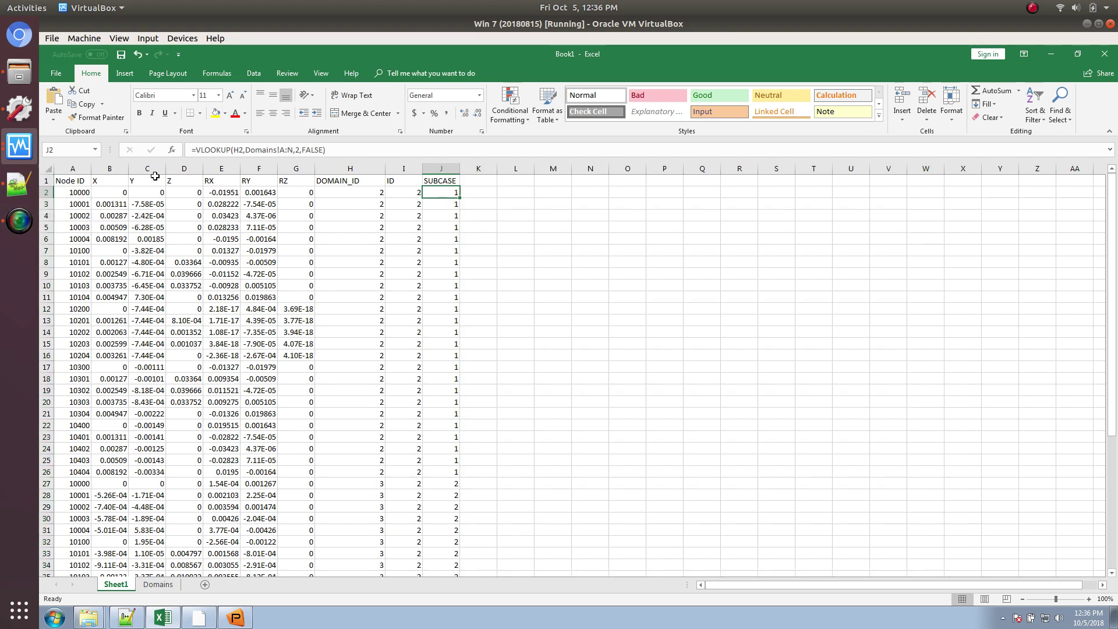
# Turn on filters for the header row and widen column J for SUBCASE
pyautogui.click(44, 180)
pyautogui.click(1033, 105)
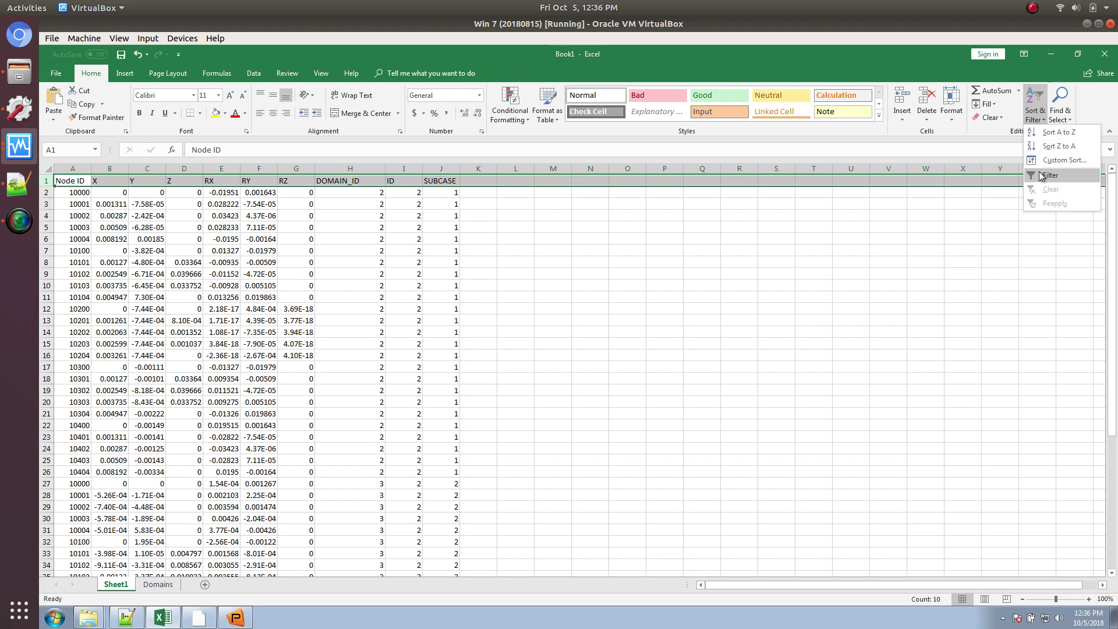
pyautogui.click(1052, 178)
pyautogui.click(516, 227)
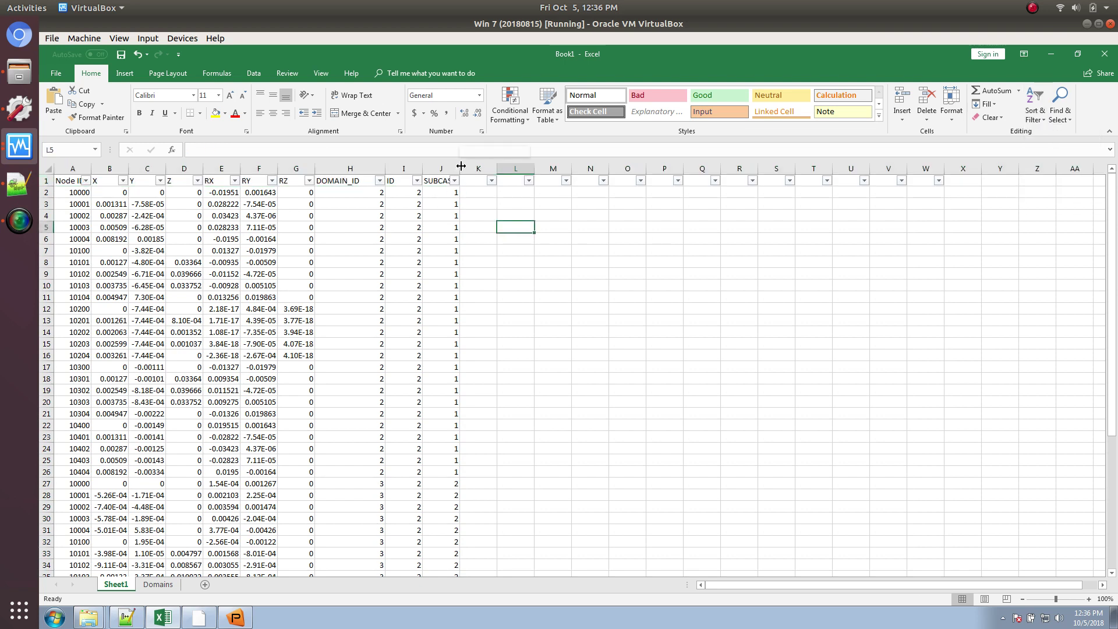
pyautogui.moveTo(454, 165); pyautogui.dragTo(490, 167)
# Test the SUBCASE filter on subcase 1, then include subcase 2 to show all rows
pyautogui.click(485, 180)
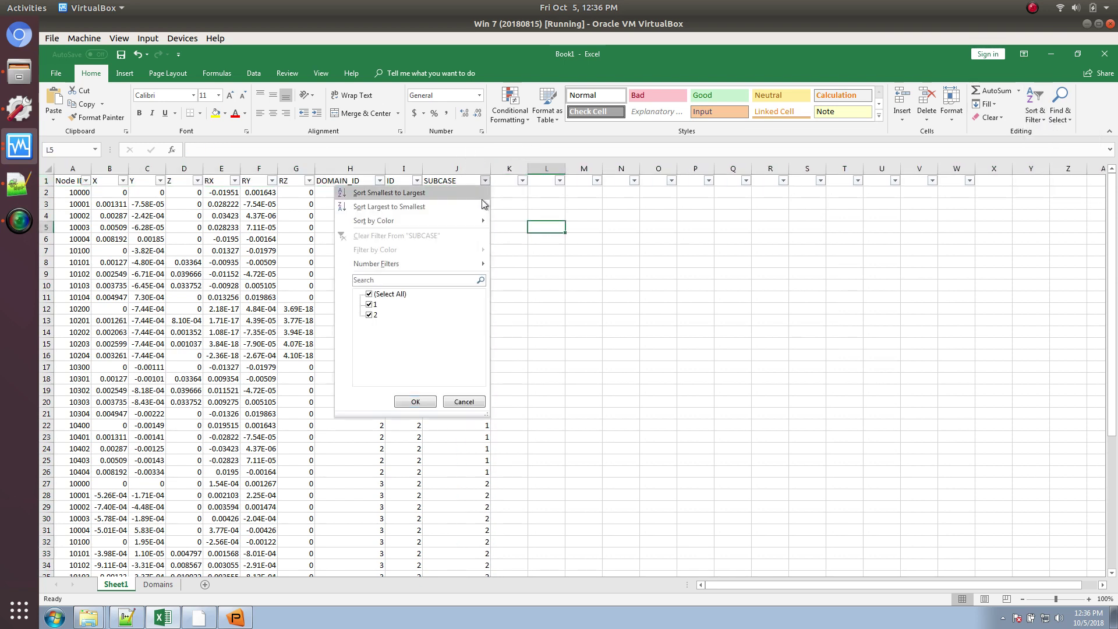
pyautogui.click(368, 315)
pyautogui.click(417, 402)
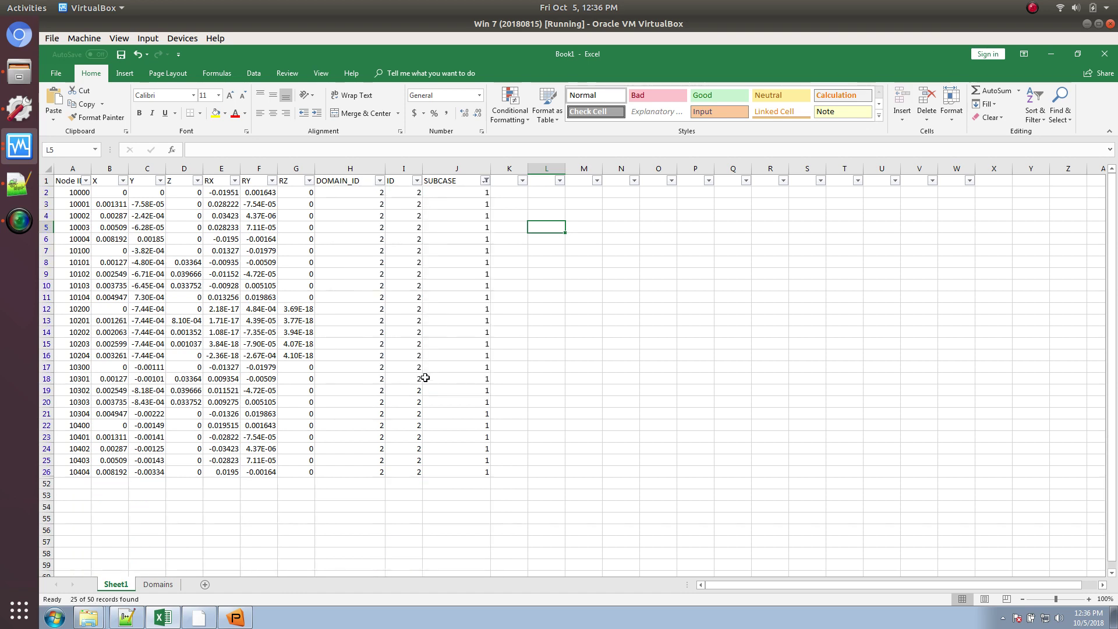
pyautogui.moveTo(469, 192); pyautogui.dragTo(469, 471)
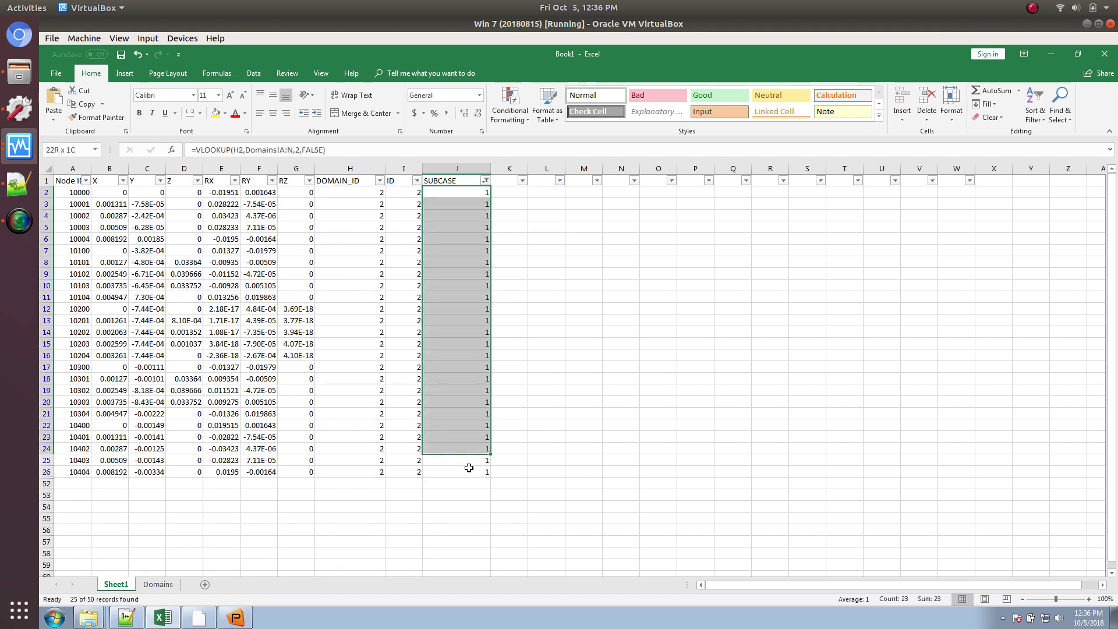
pyautogui.click(485, 180)
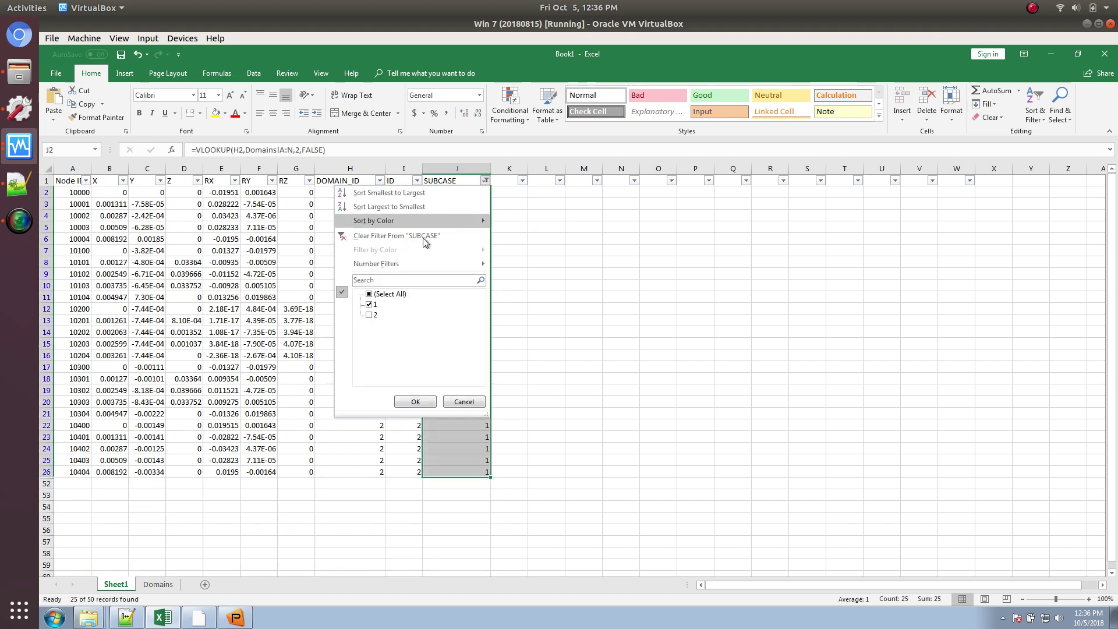
pyautogui.click(368, 315)
pyautogui.click(405, 408)
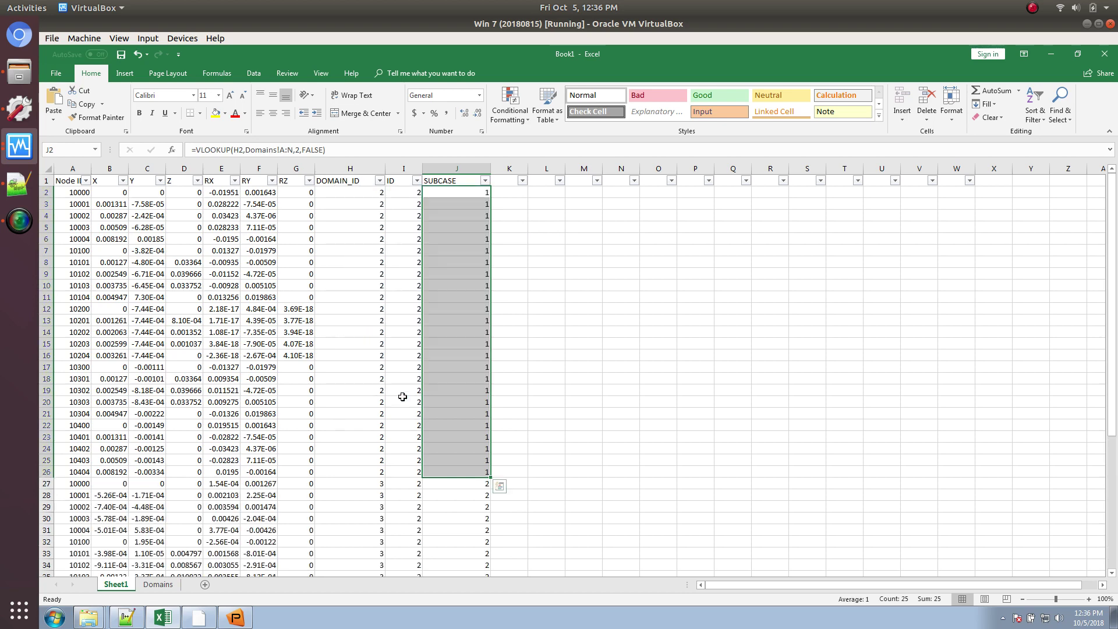
pyautogui.scroll(-1, 411, 358)
pyautogui.scroll(-4, 434, 336)
pyautogui.moveTo(454, 311); pyautogui.dragTo(457, 552)
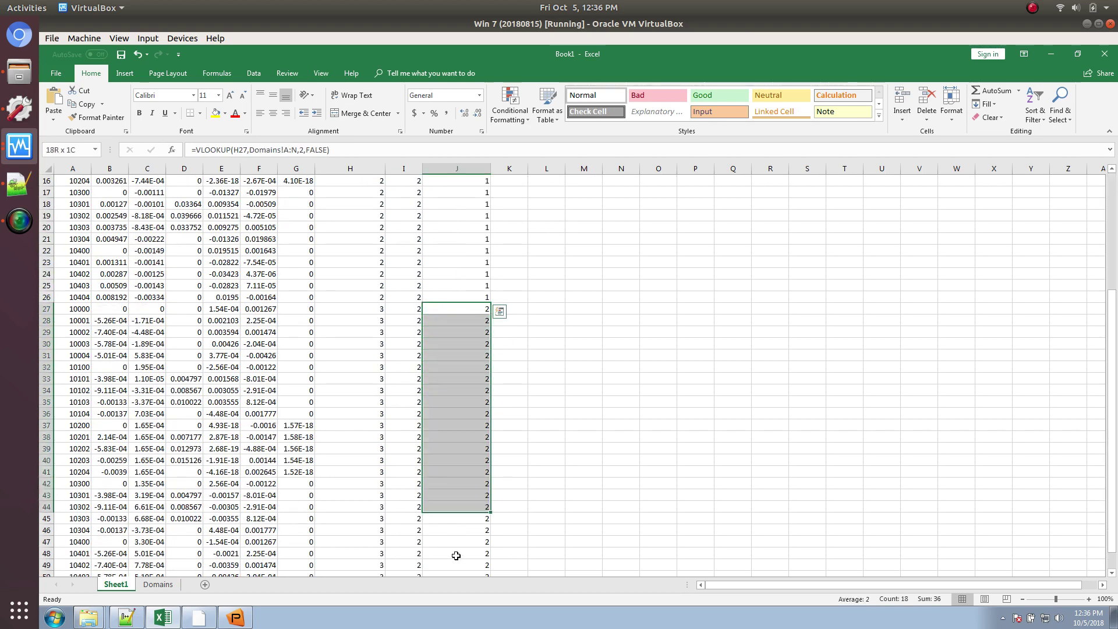
pyautogui.scroll(5, 450, 520)
pyautogui.scroll(1, 449, 520)
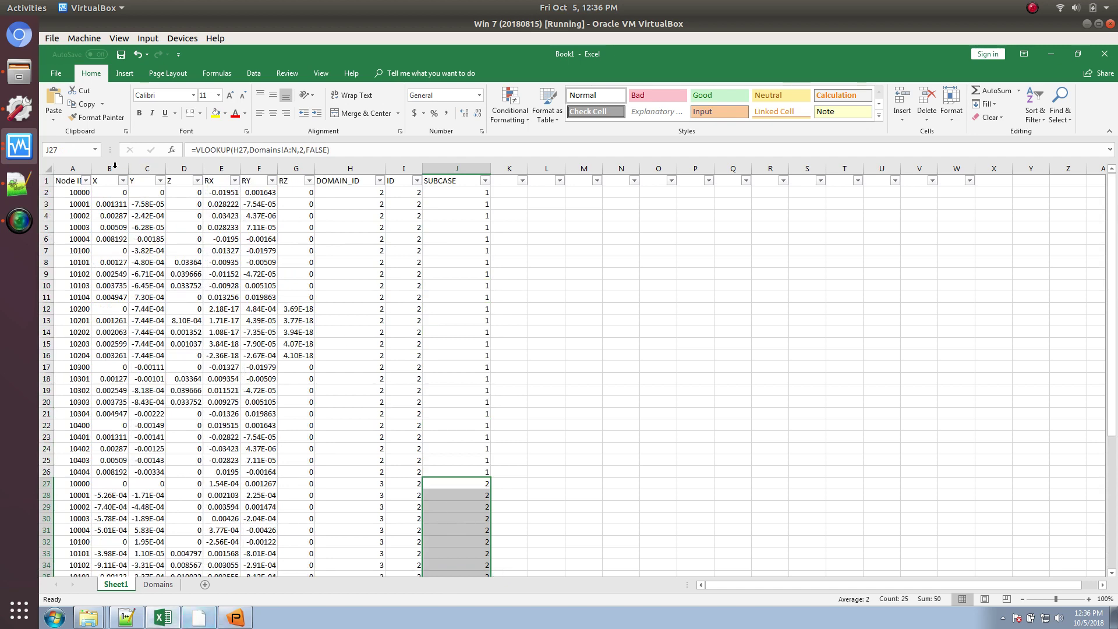
# In HDFView, select the first domain's DISPLACEMENT rows and inspect a DOMAIN_ID value
pyautogui.hotkey('alt', 'Tab')
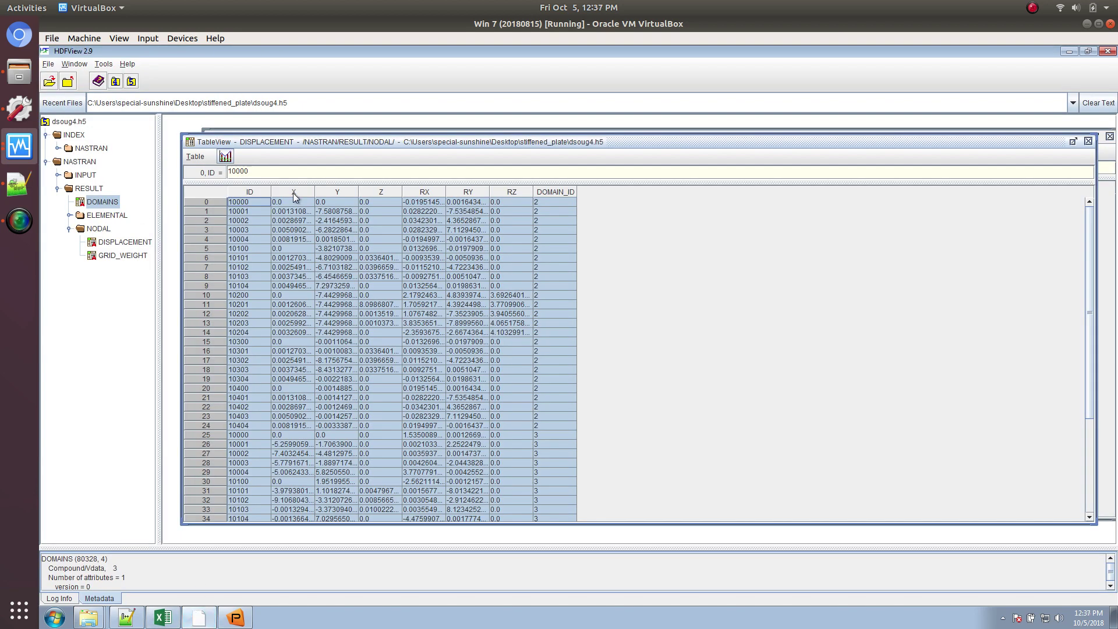
pyautogui.moveTo(262, 203)
pyautogui.mouseDown()
pyautogui.moveTo(553, 423)
pyautogui.moveTo(581, 512)
pyautogui.mouseUp()
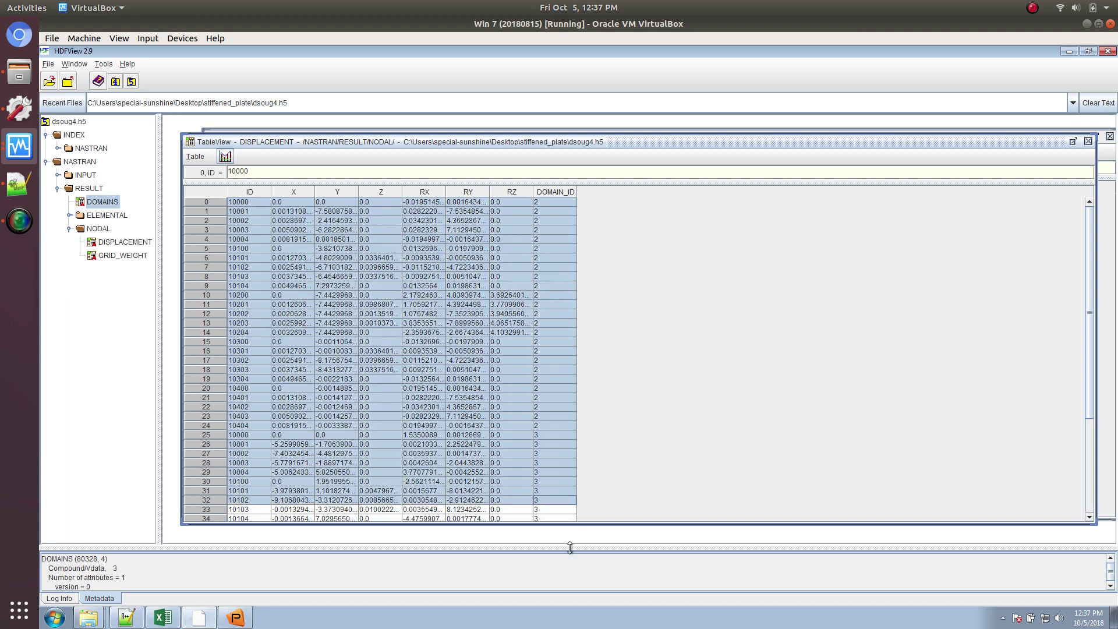
pyautogui.click(545, 230)
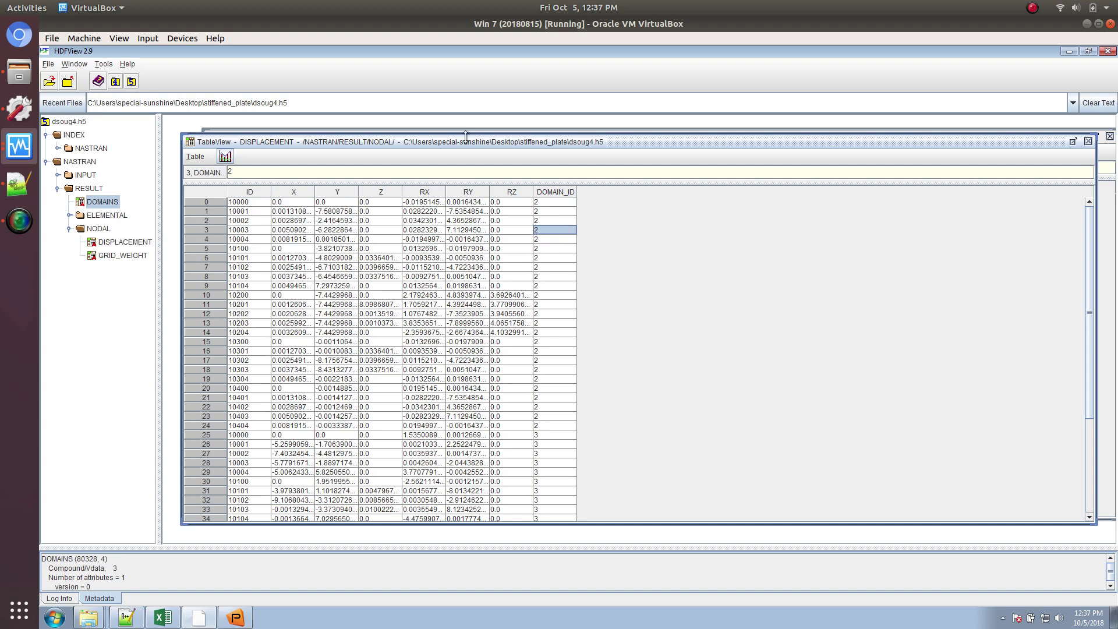
# Move DISPLACEMENT aside, bring DOMAINS forward, check domains 2 and 3, then return to Excel
pyautogui.moveTo(463, 141); pyautogui.dragTo(568, 290)
pyautogui.click(367, 217)
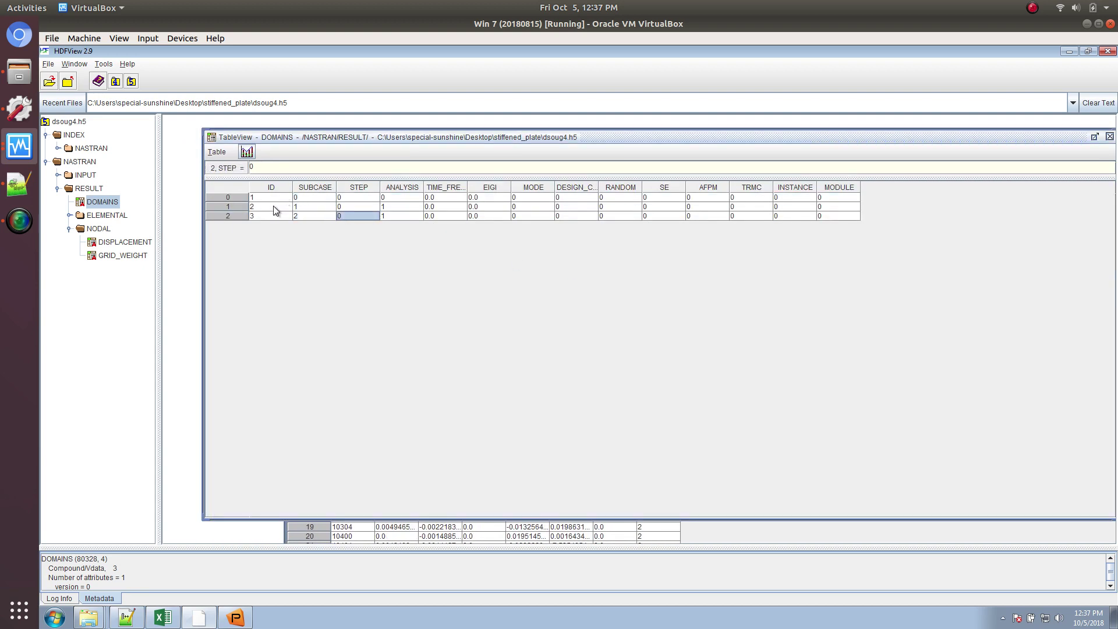
pyautogui.moveTo(274, 207); pyautogui.dragTo(445, 215)
pyautogui.click(163, 617)
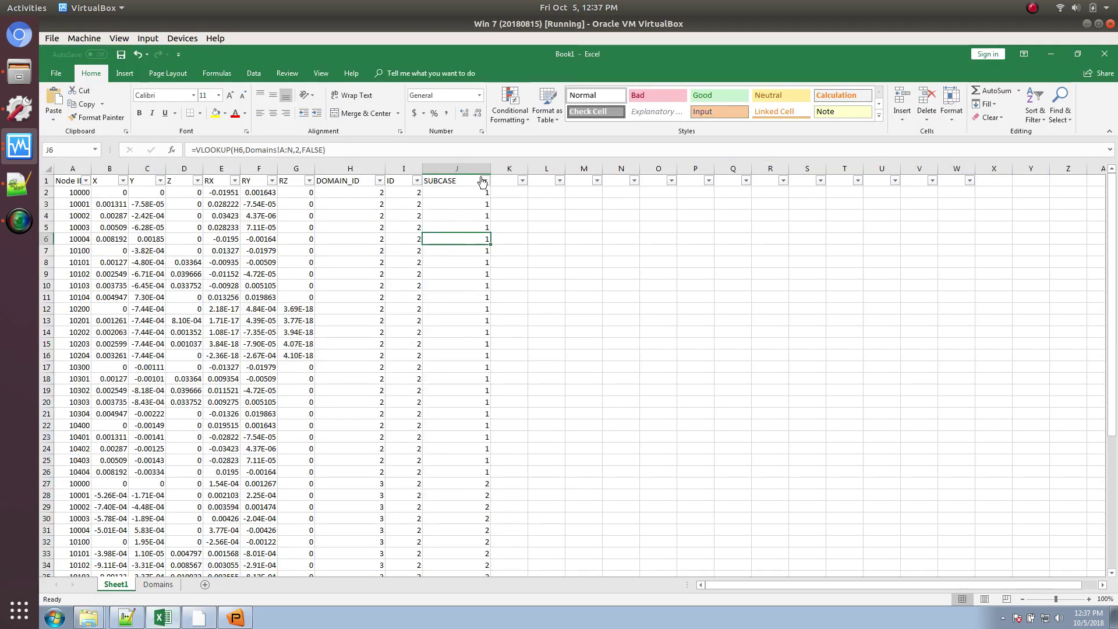
# Filter the SUBCASE column to subcase 2 and check the filtered rows
pyautogui.click(483, 181)
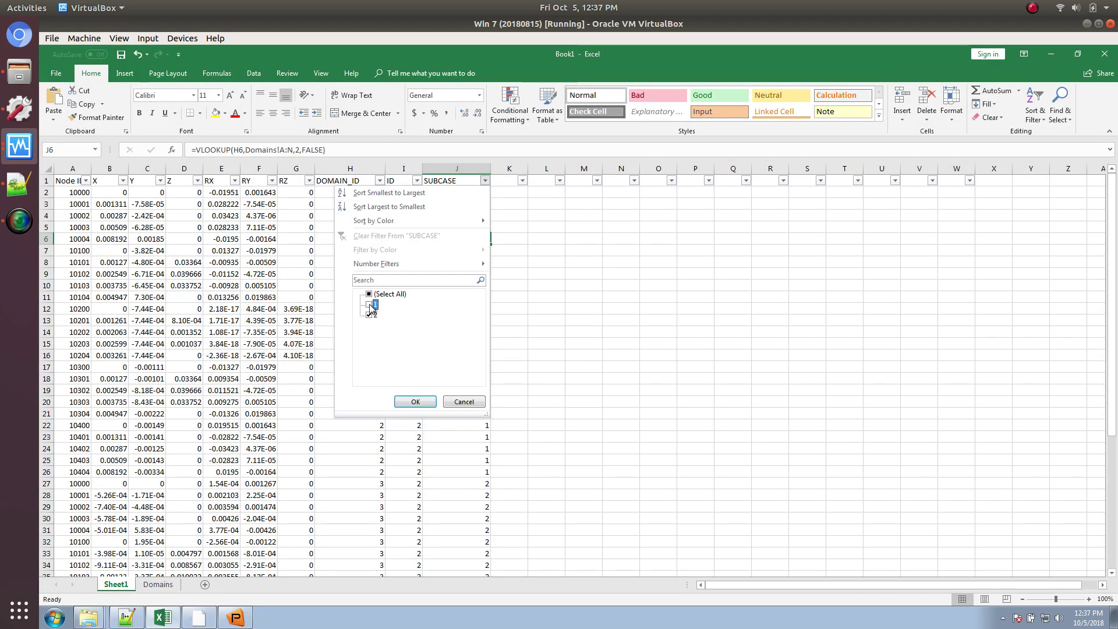
pyautogui.click(432, 403)
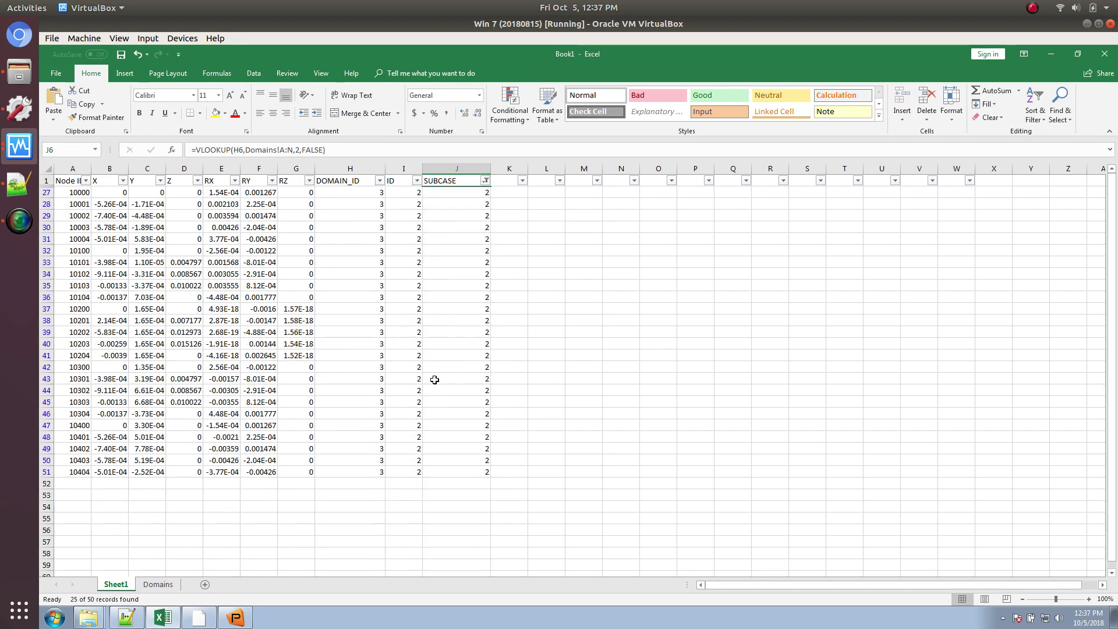
pyautogui.click(431, 378)
pyautogui.moveTo(597, 205); pyautogui.dragTo(956, 279)
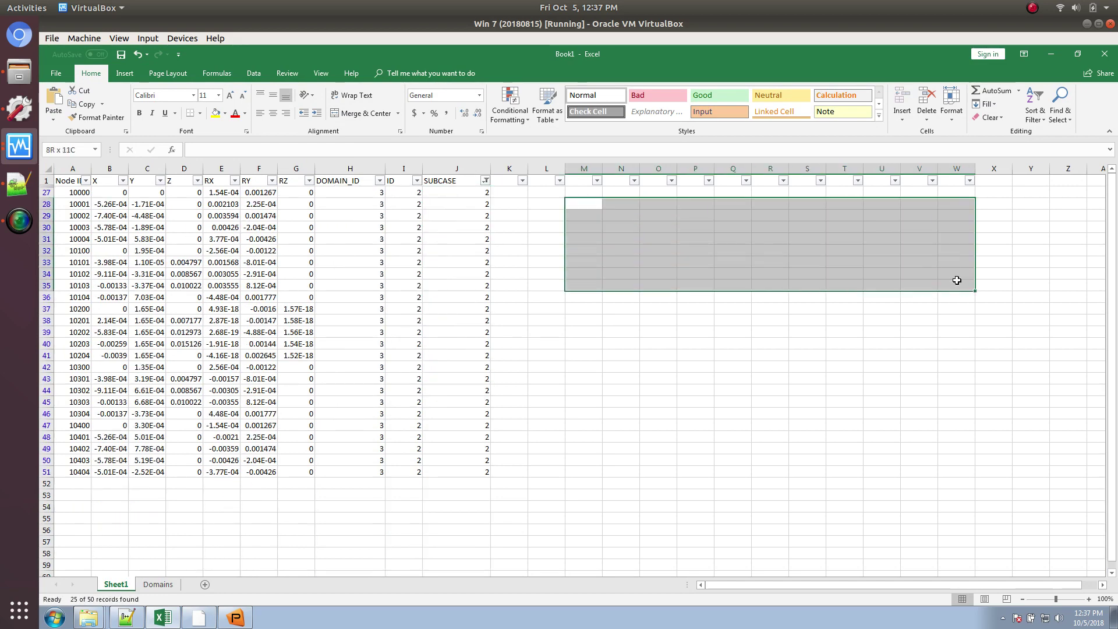
pyautogui.click(466, 370)
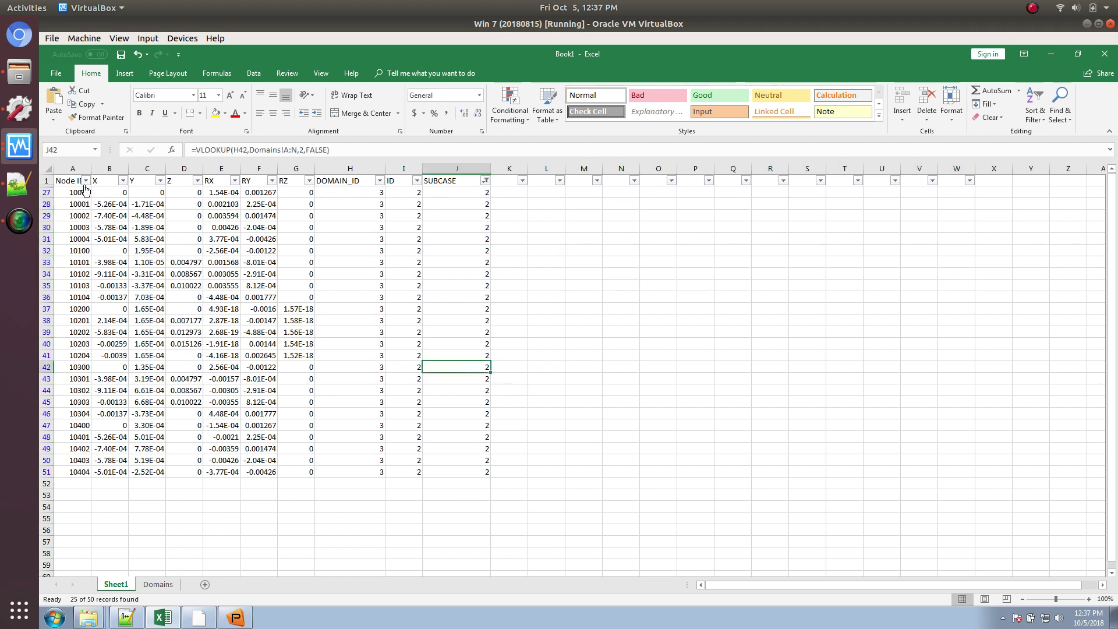
# Filter Node ID to 10001 only and show both subcases 1 and 2
pyautogui.click(85, 181)
pyautogui.click(77, 295)
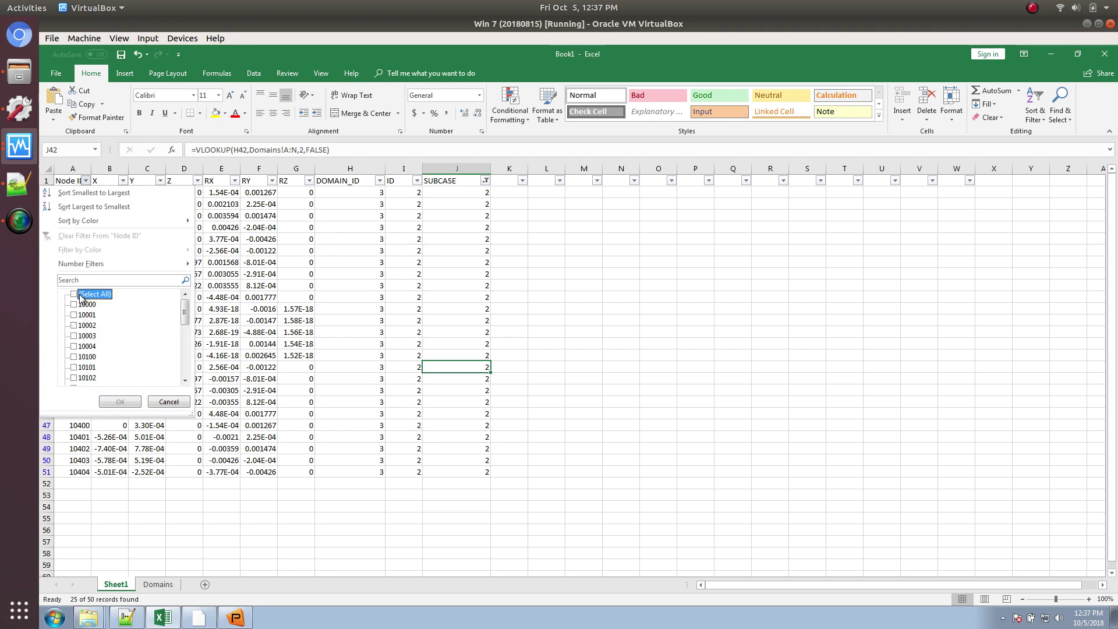
pyautogui.click(79, 317)
pyautogui.click(120, 402)
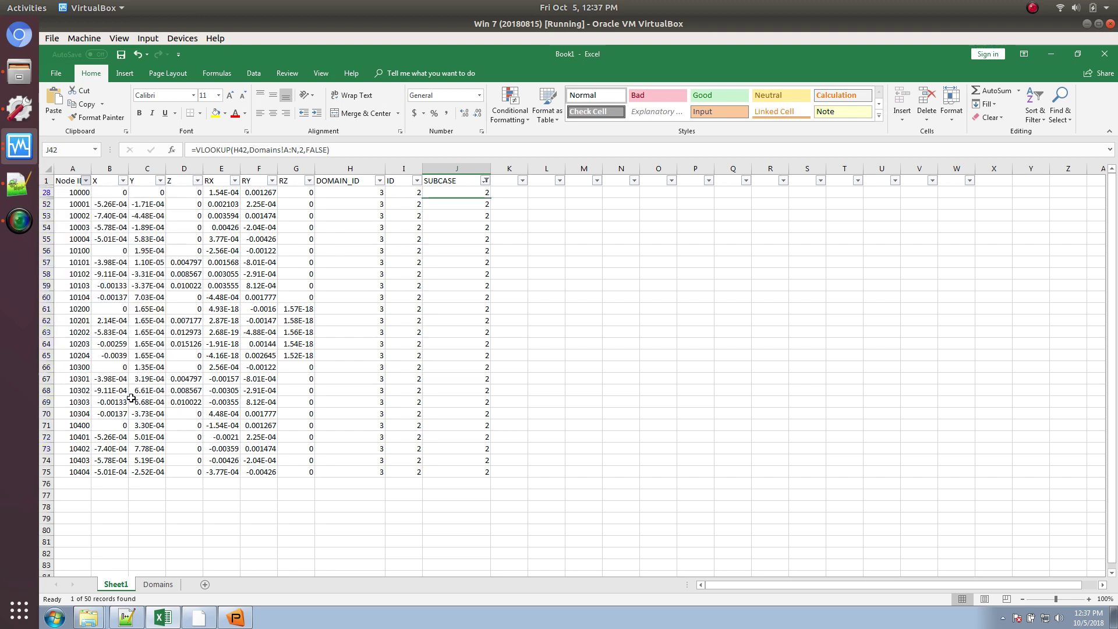
pyautogui.click(484, 179)
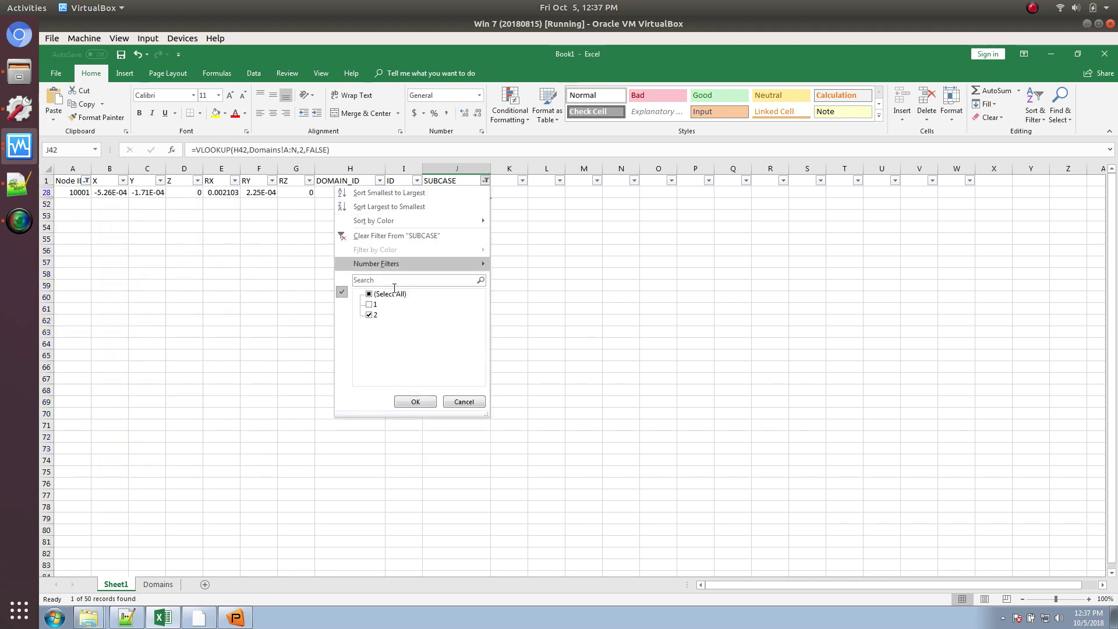
pyautogui.click(368, 305)
pyautogui.click(415, 402)
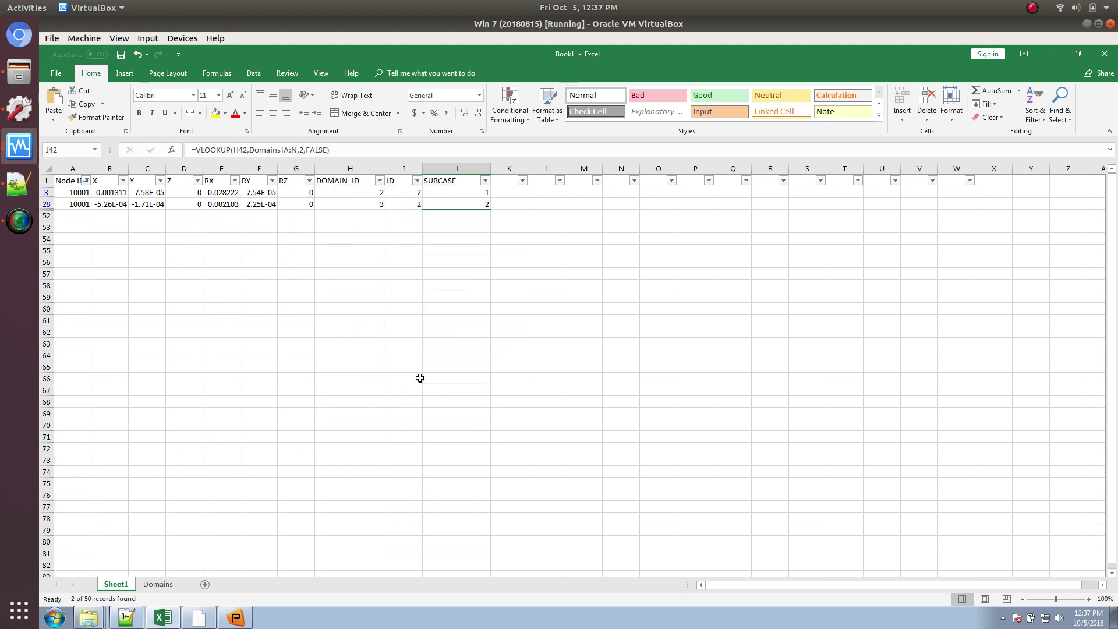
# Save the filtered DISPLACEMENT workbook to the Desktop as Book1.xlsx
pyautogui.click(121, 55)
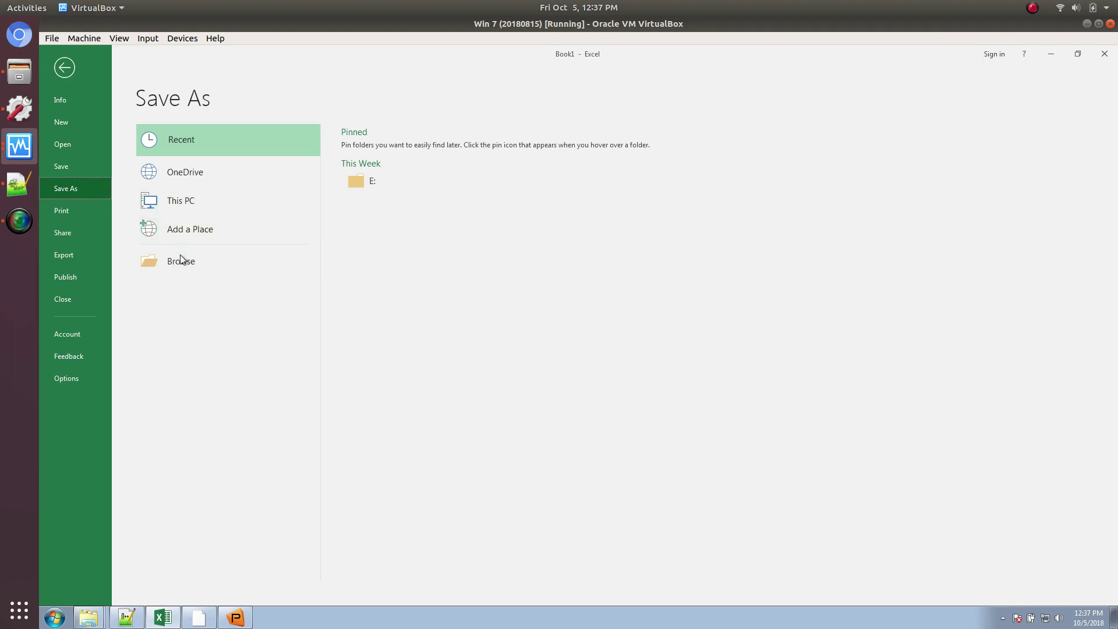
pyautogui.click(181, 261)
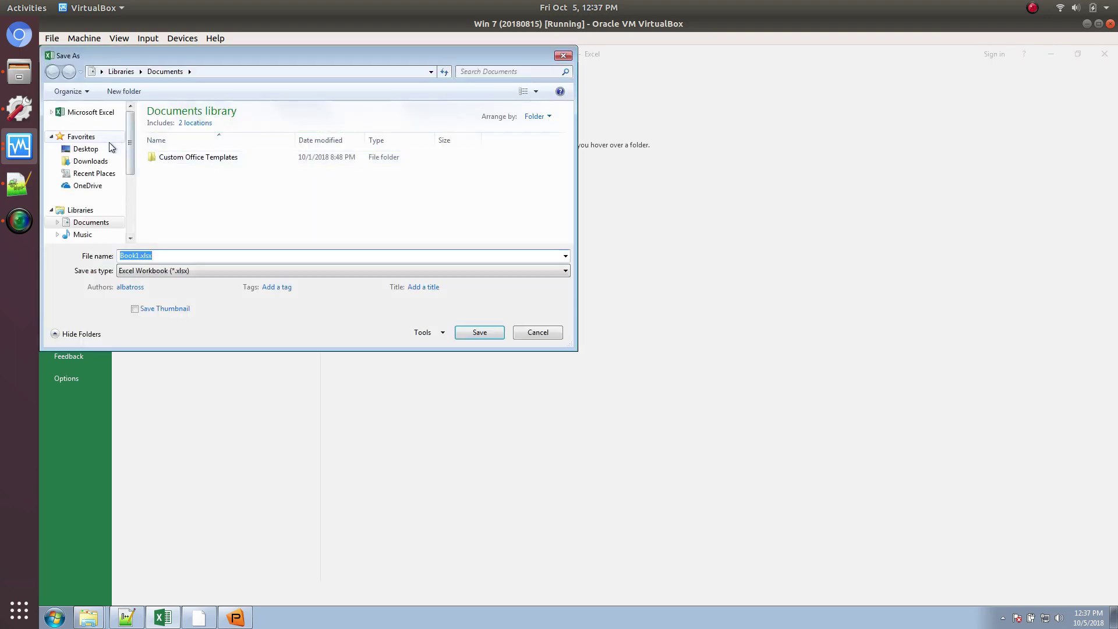
pyautogui.click(87, 148)
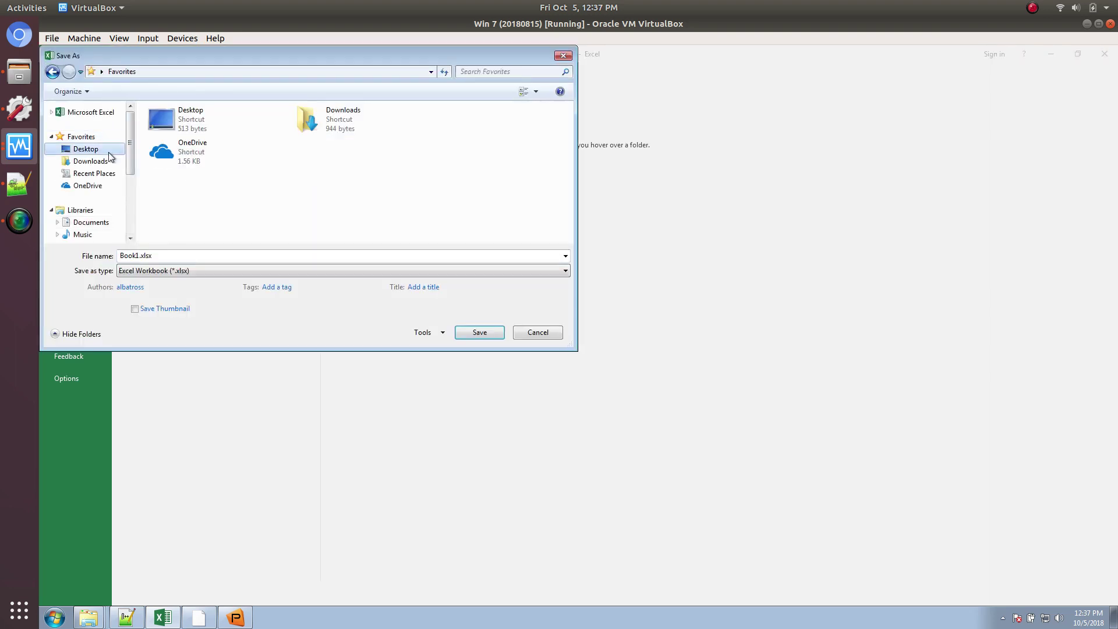
pyautogui.click(461, 335)
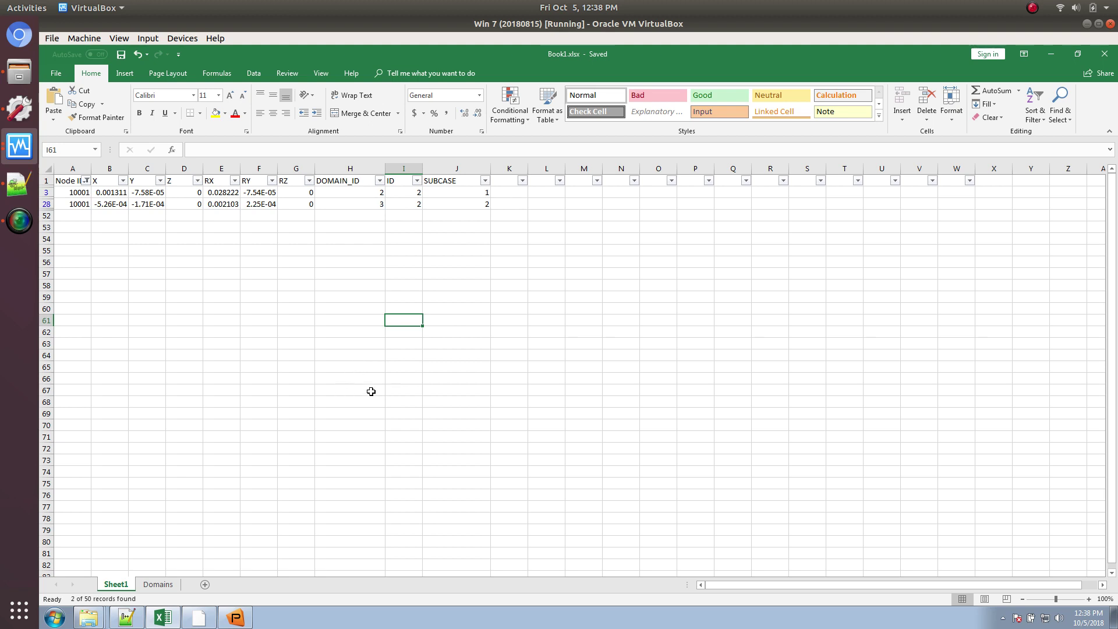
# Bring HDFView forward, then launch Google Chrome from the Start menu
pyautogui.click(205, 620)
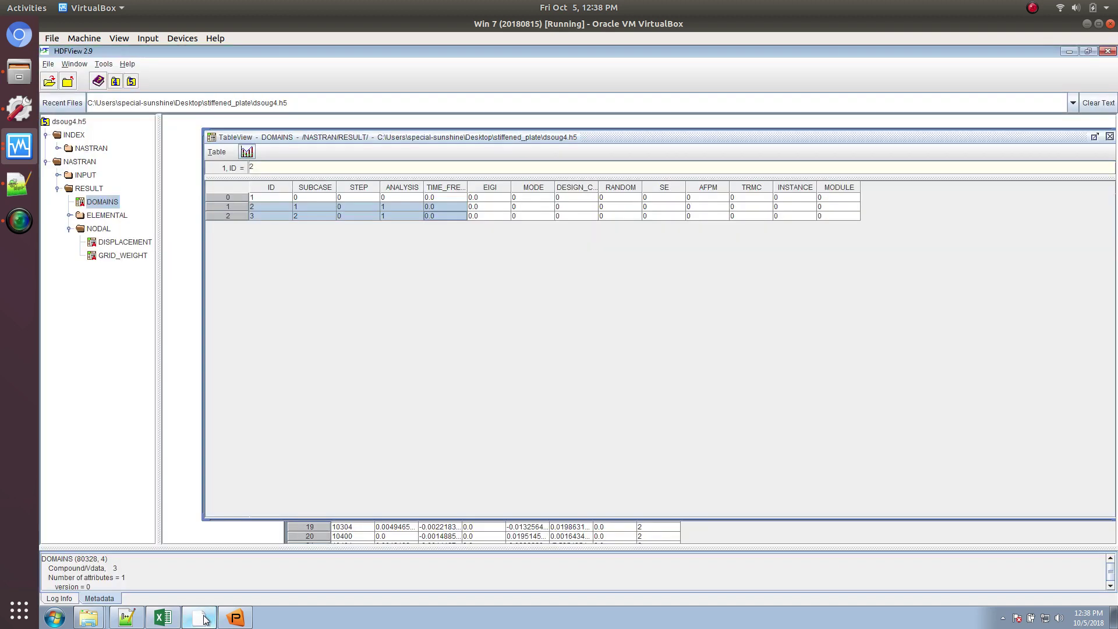
pyautogui.click(54, 617)
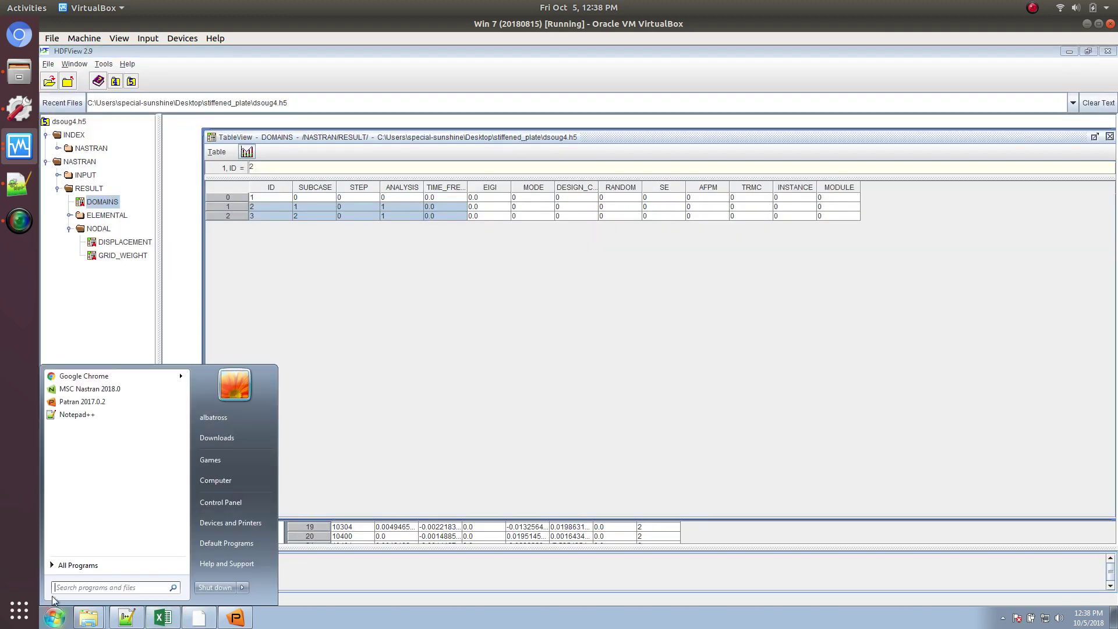
pyautogui.click(77, 380)
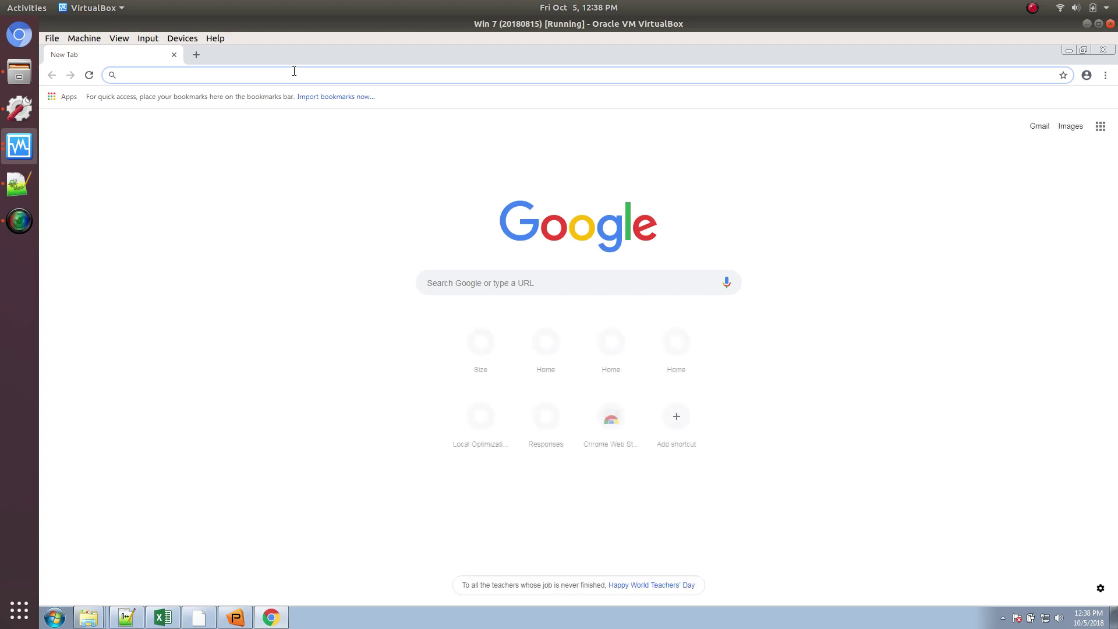
pyautogui.write('hdf5 python')
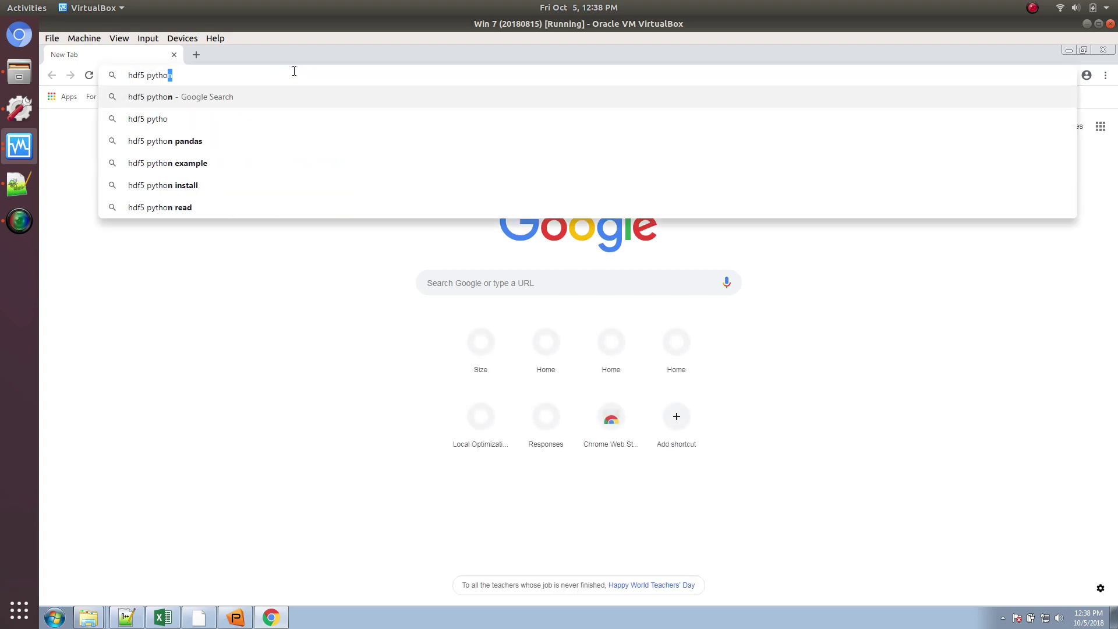
# Search 'hdf5 python', open the h5py documentation result, then return to HDFView
pyautogui.press('Return')
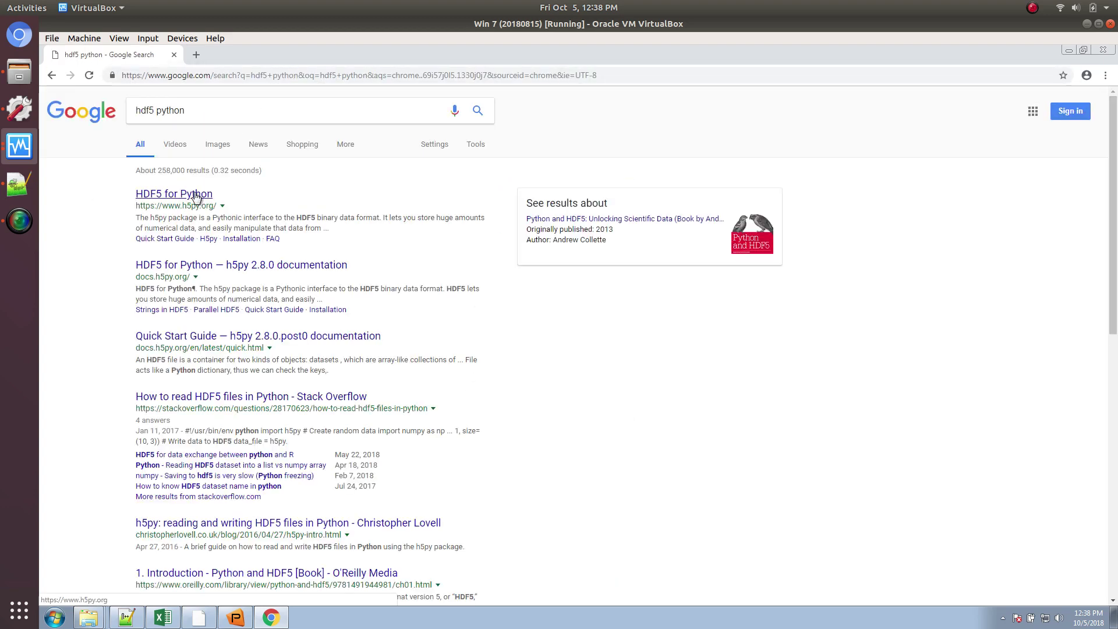
pyautogui.click(217, 266)
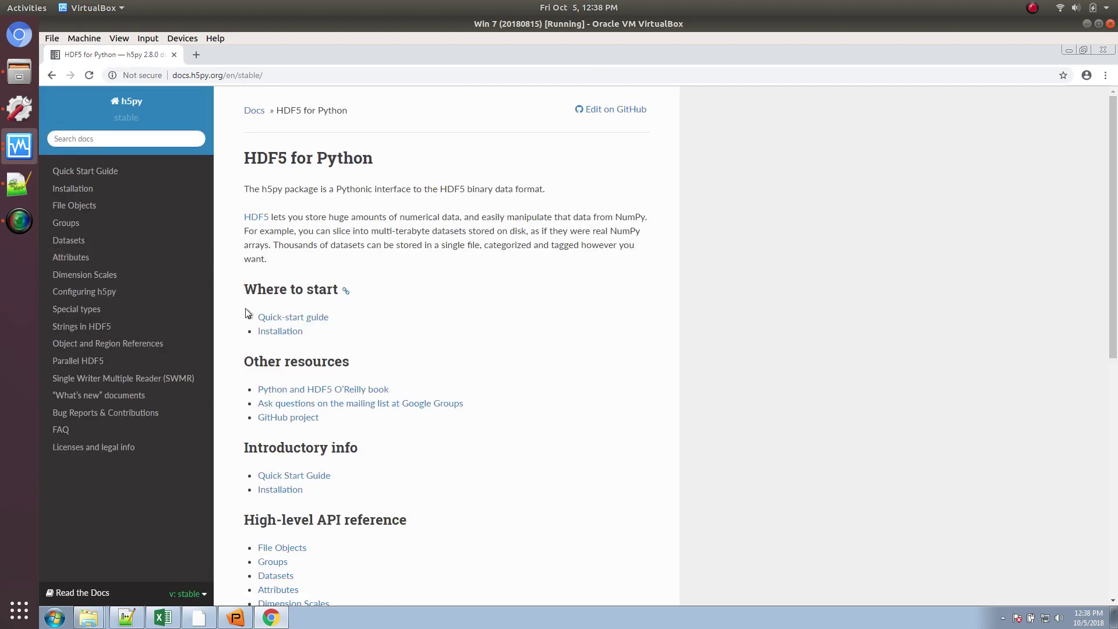
pyautogui.scroll(-1, 233, 347)
pyautogui.scroll(-5, 233, 347)
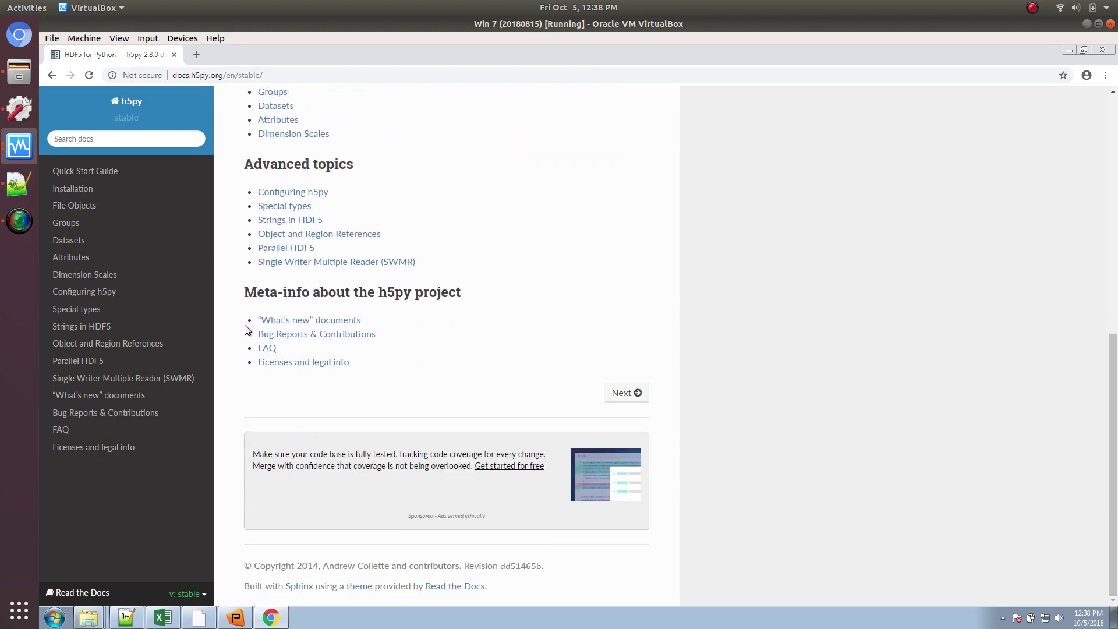
pyautogui.scroll(3, 260, 297)
pyautogui.scroll(2, 260, 301)
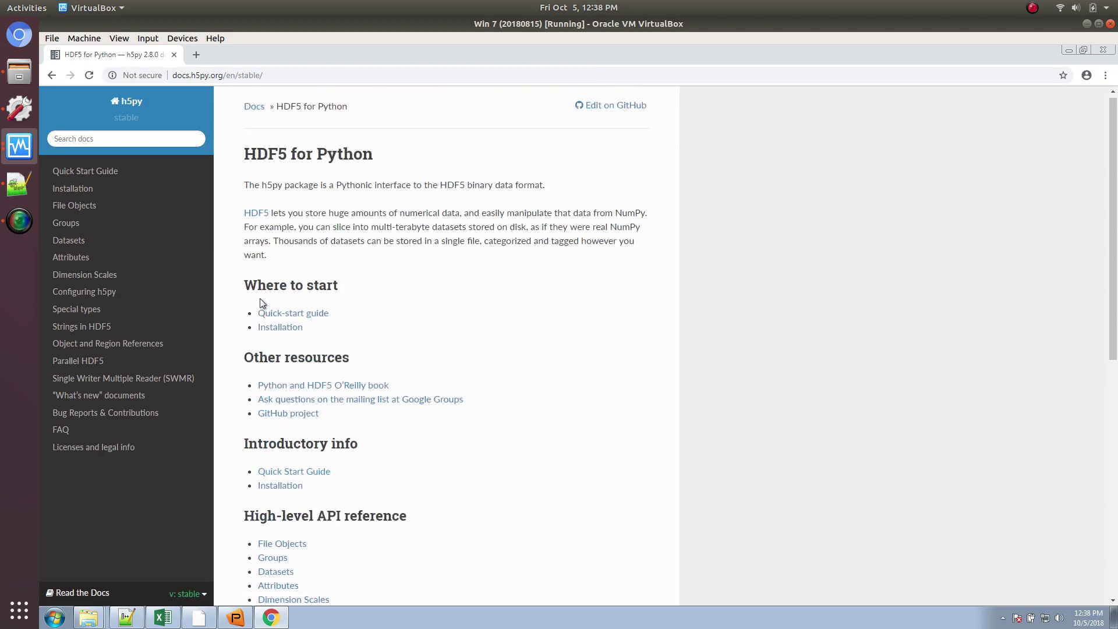
pyautogui.click(200, 619)
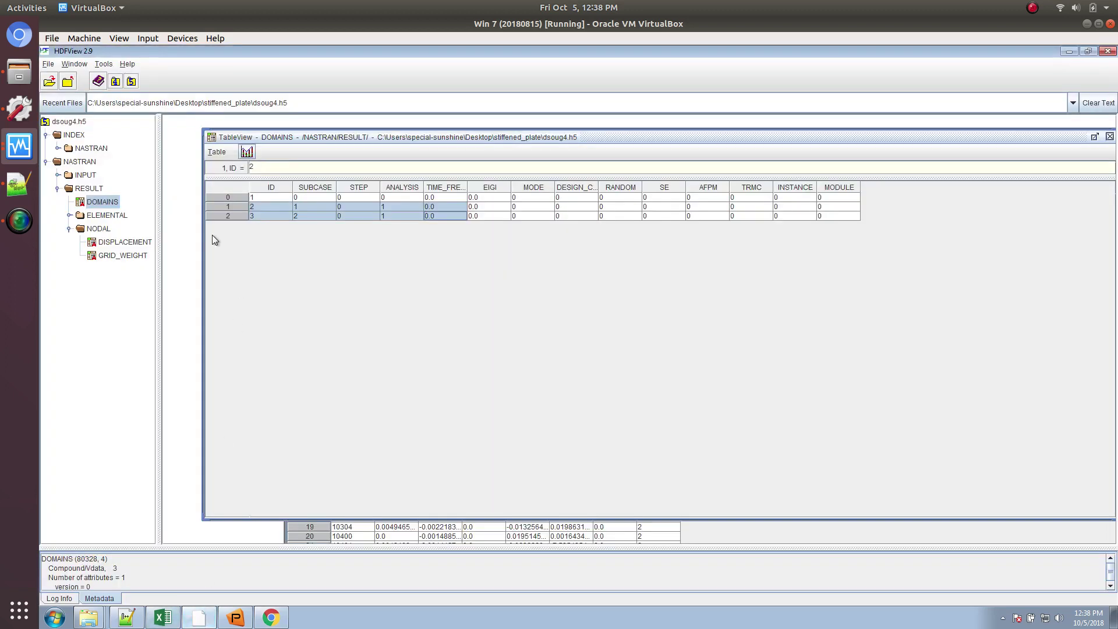
# Expand ELEMENTAL > STRESS, inspect row 6's RX value in DISPLACEMENT, and reopen DOMAINS
pyautogui.click(68, 216)
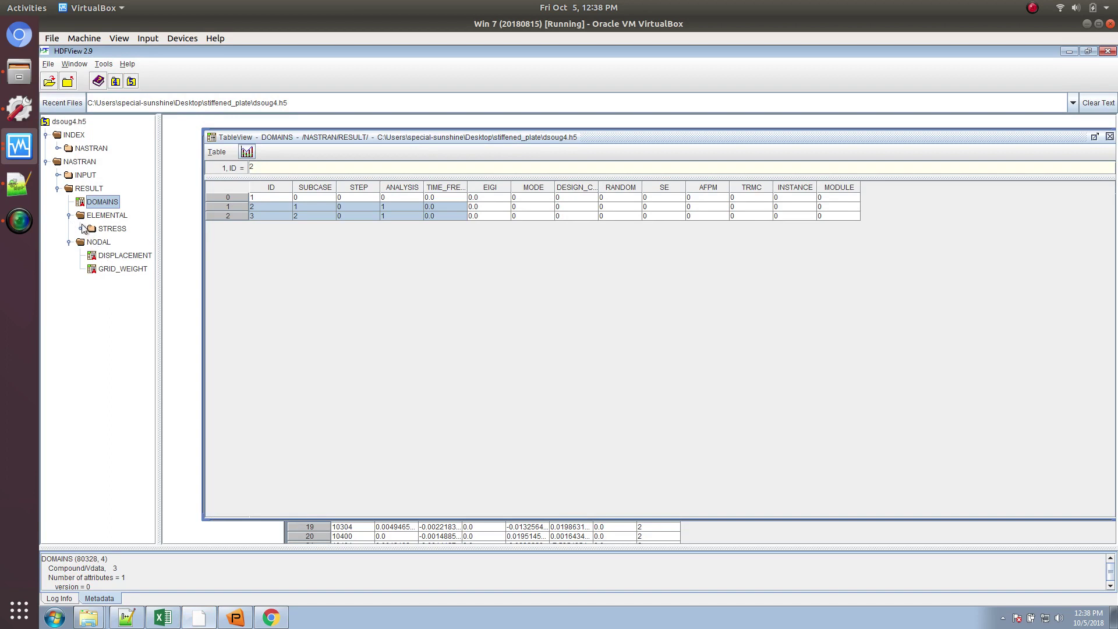
pyautogui.click(81, 226)
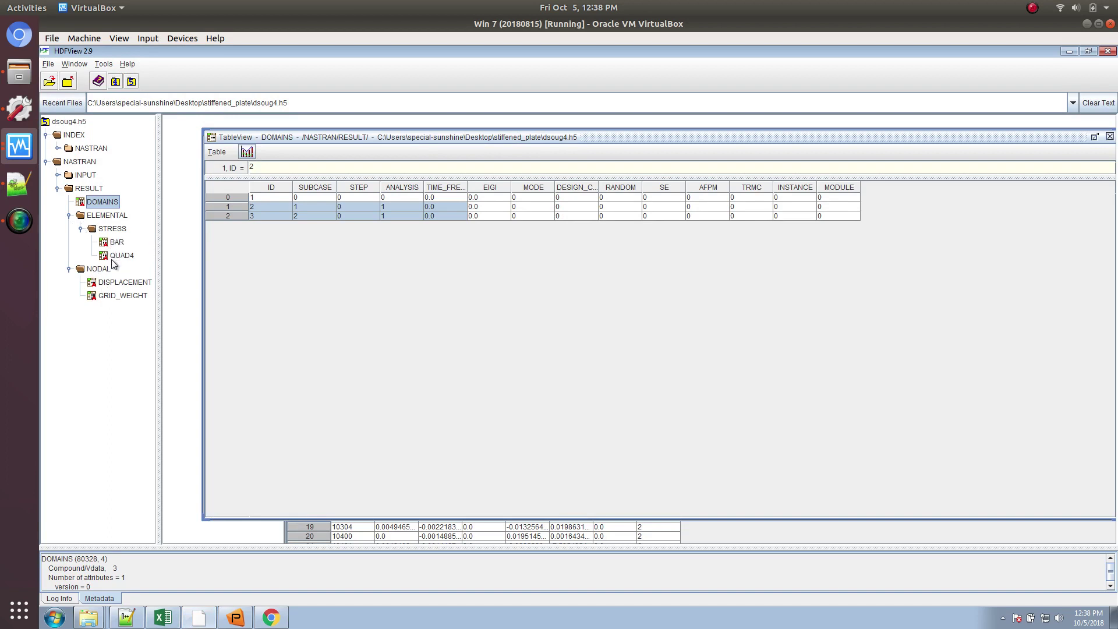
pyautogui.click(548, 535)
pyautogui.moveTo(521, 298)
pyautogui.mouseDown()
pyautogui.moveTo(431, 121)
pyautogui.moveTo(422, 135)
pyautogui.mouseUp()
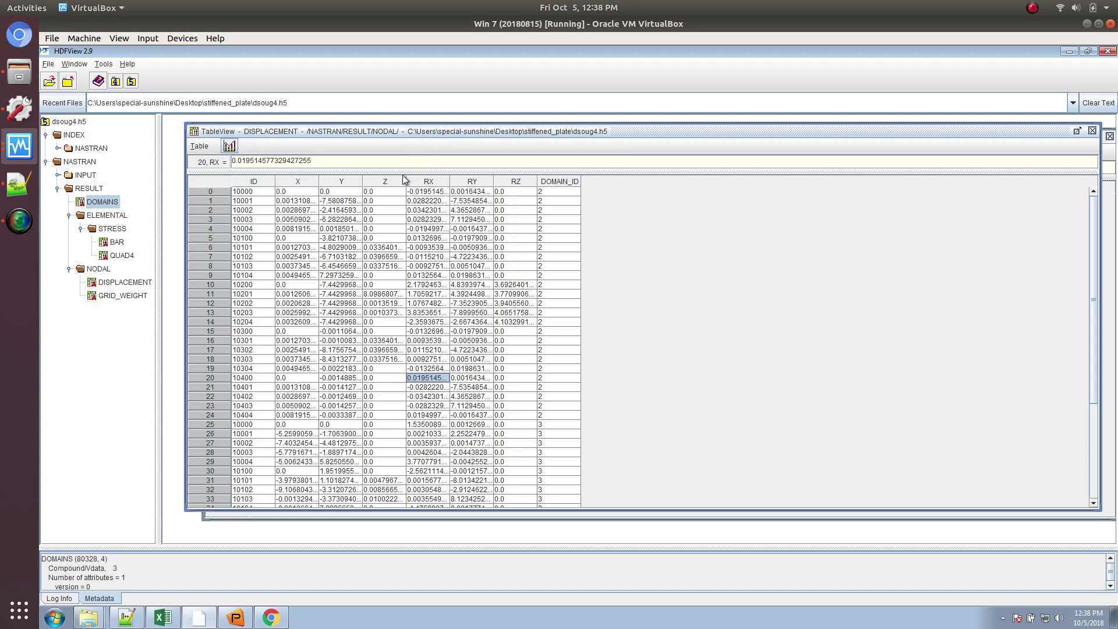
pyautogui.click(425, 249)
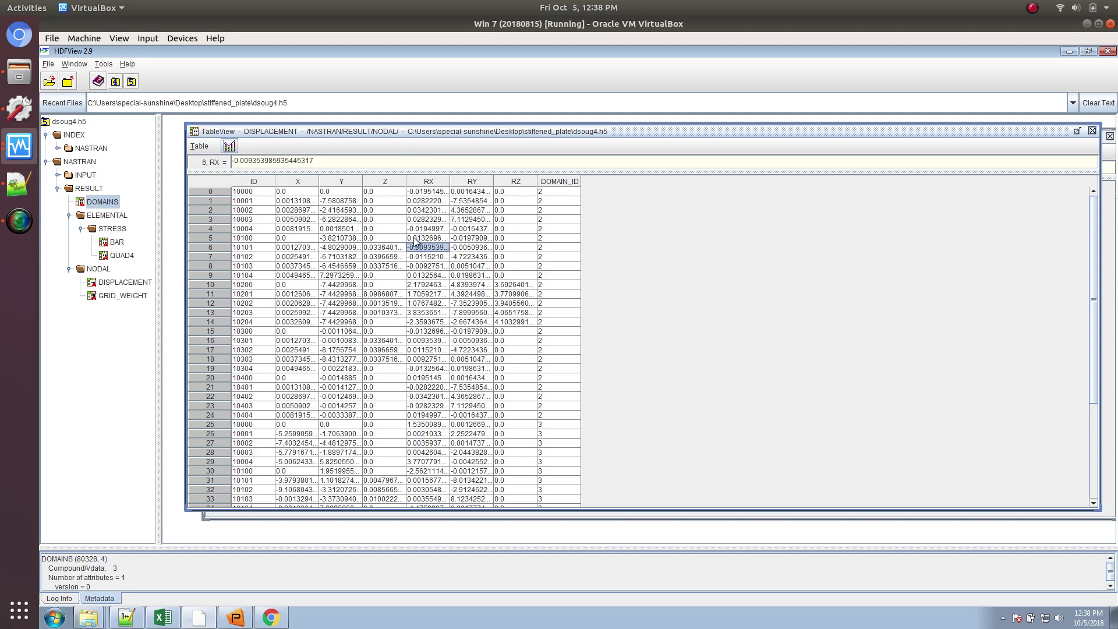
pyautogui.doubleClick(112, 206)
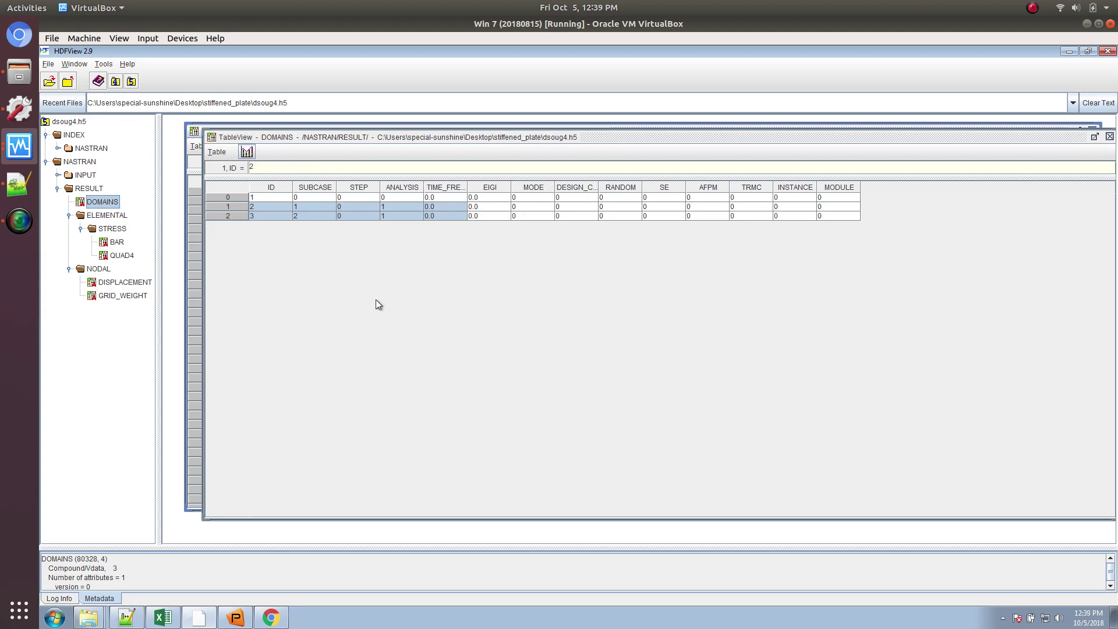
# Select A1:W55 in Excel, glance at the h5py docs, then switch to Notepad++
pyautogui.click(161, 618)
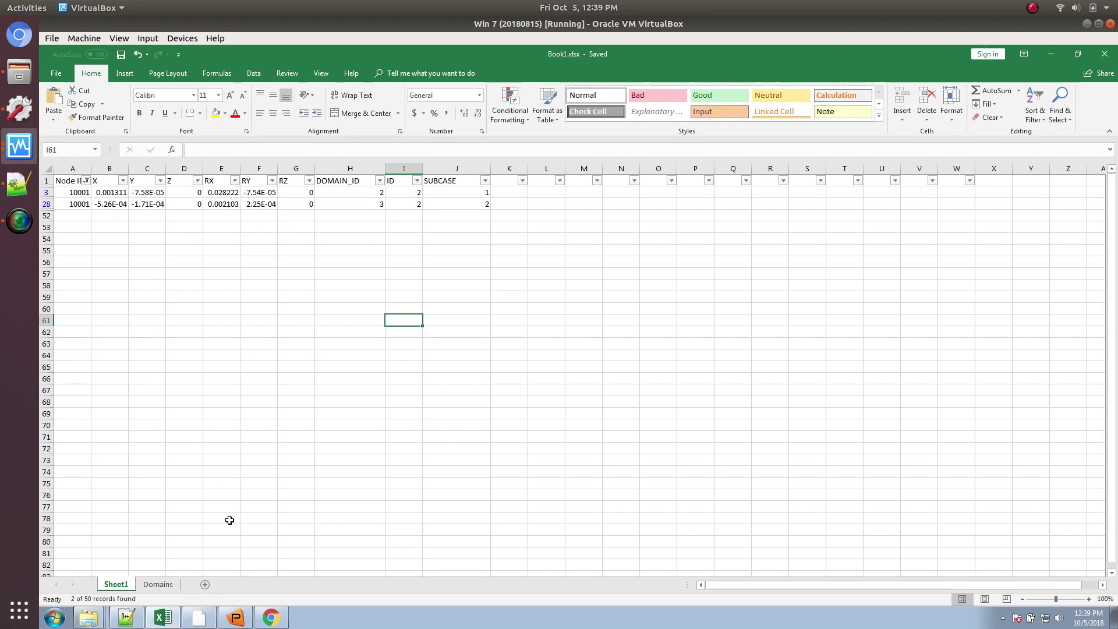
pyautogui.moveTo(965, 254); pyautogui.dragTo(80, 181)
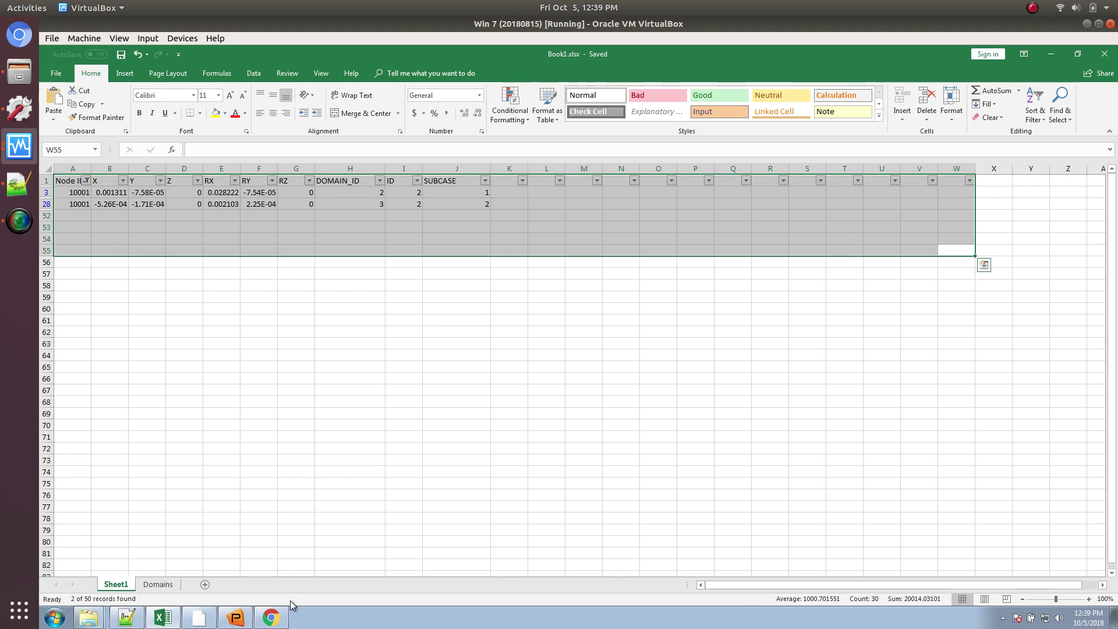
pyautogui.click(272, 618)
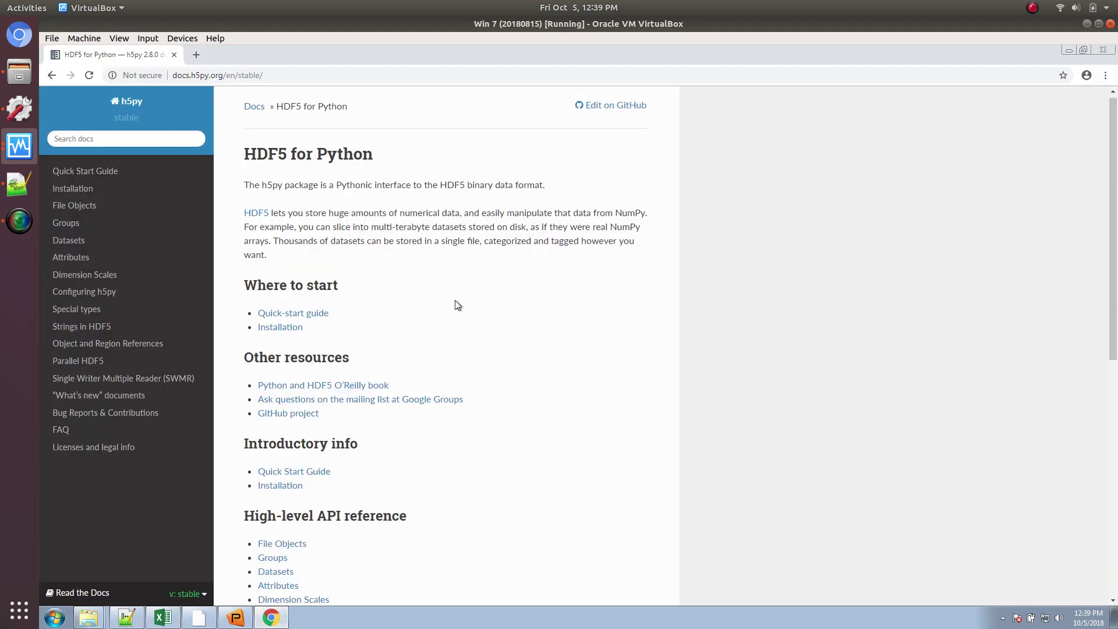
pyautogui.scroll(-1, 432, 420)
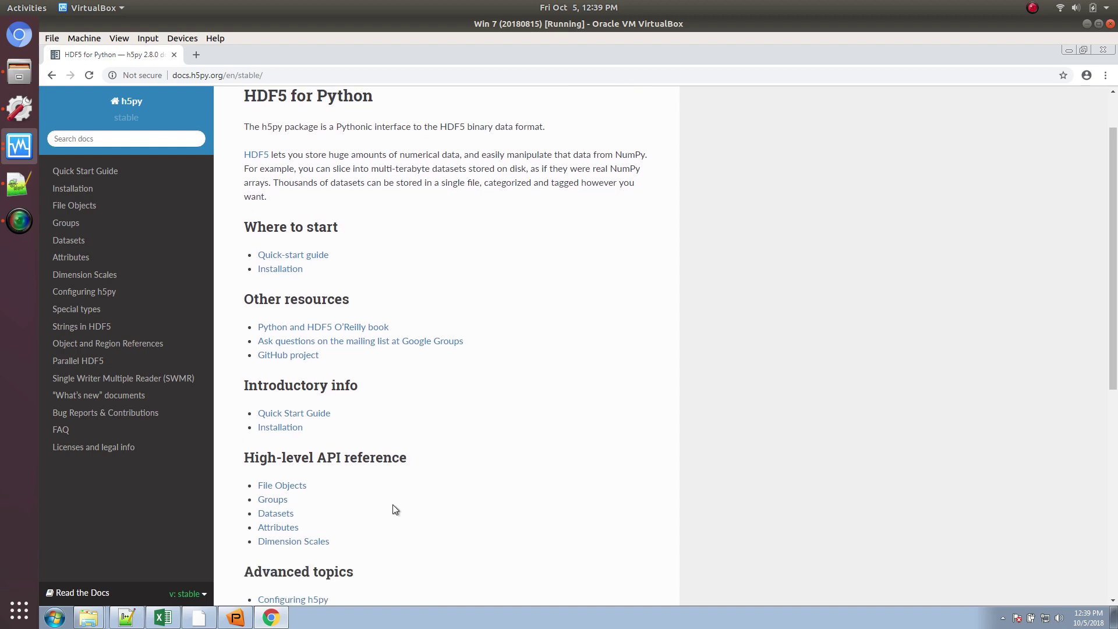
pyautogui.moveTo(271, 617)
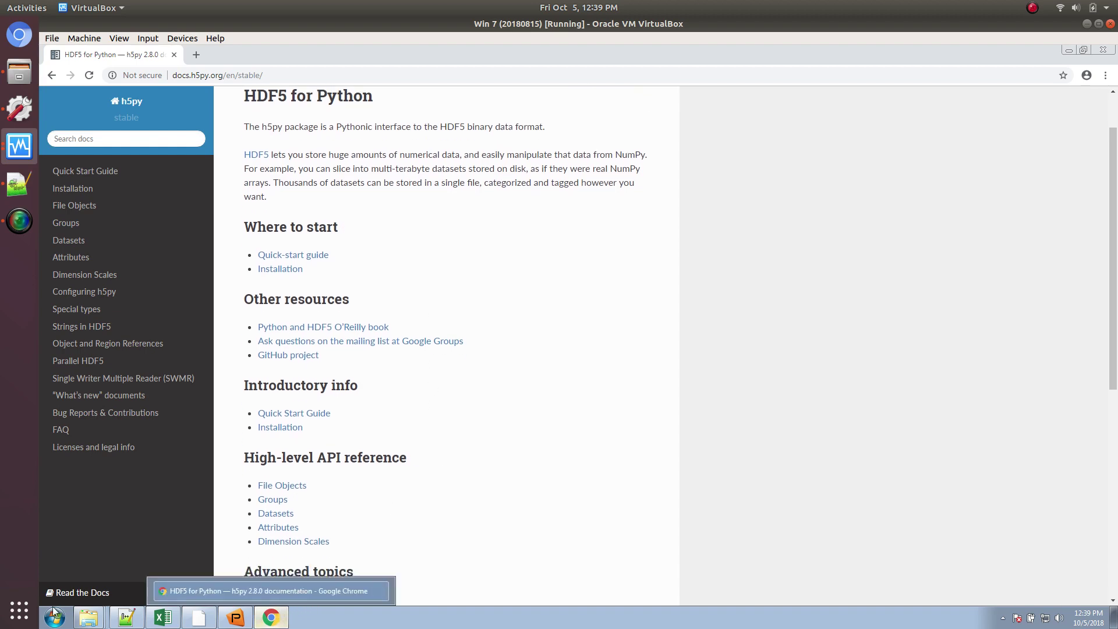
pyautogui.click(126, 618)
# Start a new note with the contact address on line 1, fixing its ending
pyautogui.click(47, 75)
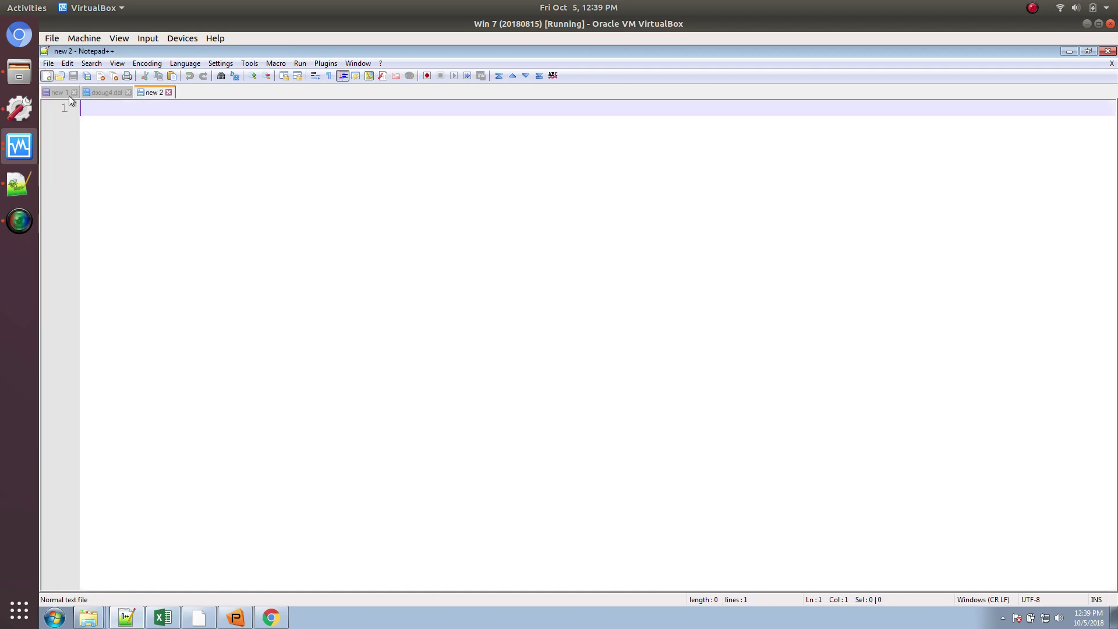
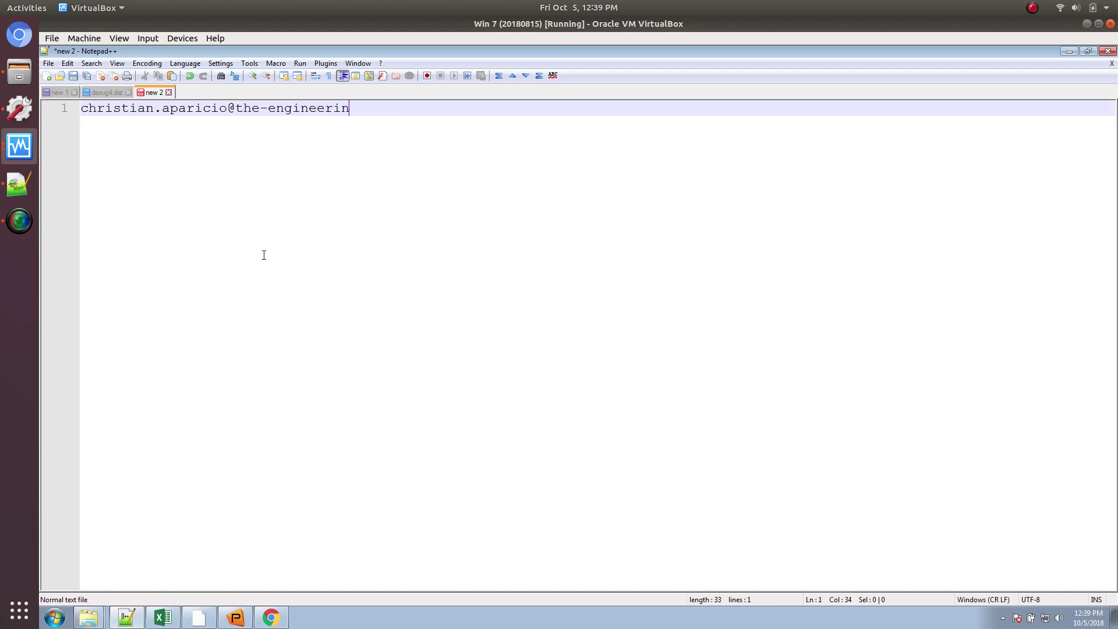
pyautogui.press('Return')
pyautogui.press('Return')
pyautogui.press('Return')
pyautogui.write('SOL 20')
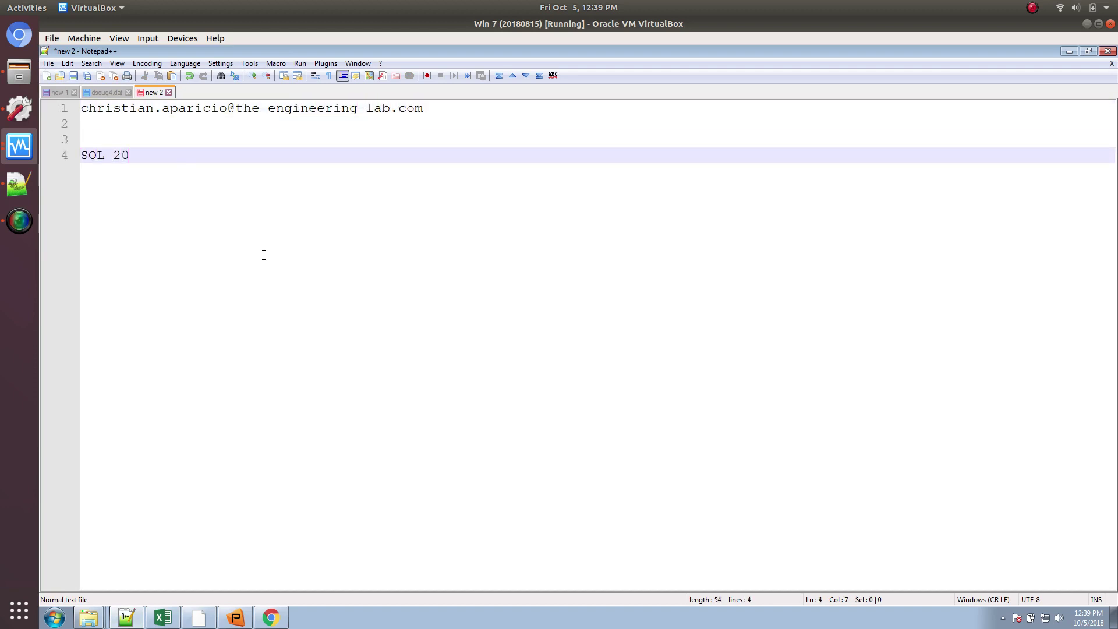
pyautogui.write('0')
# Add an indented 'MSC Nastran SOL 200' line below, removing the extra blank line and fixing spelling
pyautogui.press('Up')
pyautogui.press('Down')
pyautogui.press('Tab')
pyautogui.press('Up')
pyautogui.press('Up')
pyautogui.press('BackSpace')
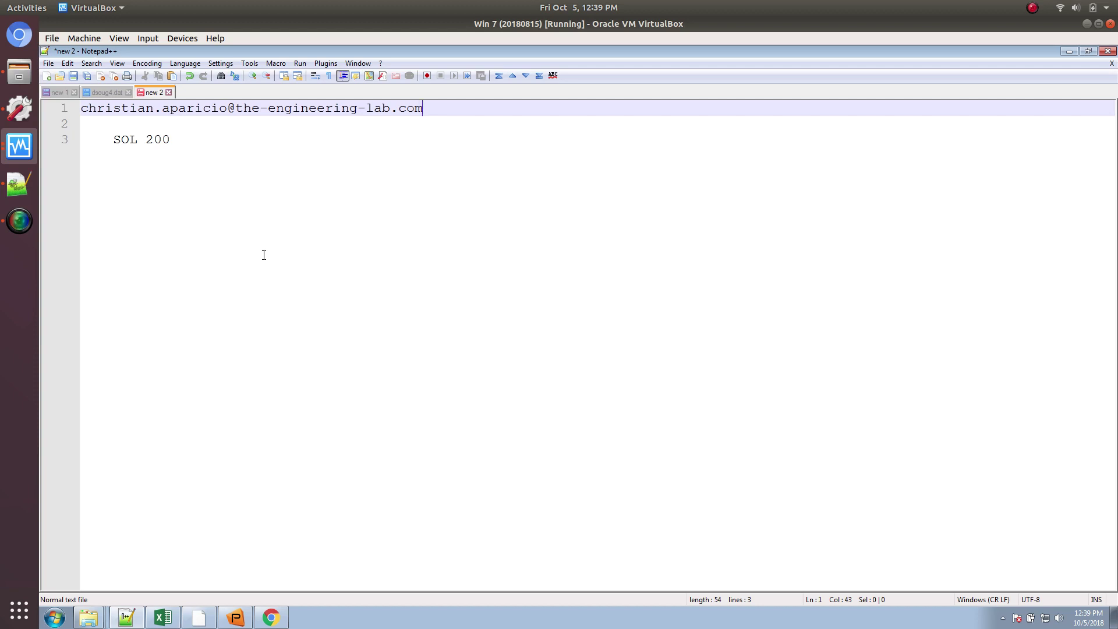
pyautogui.click(113, 139)
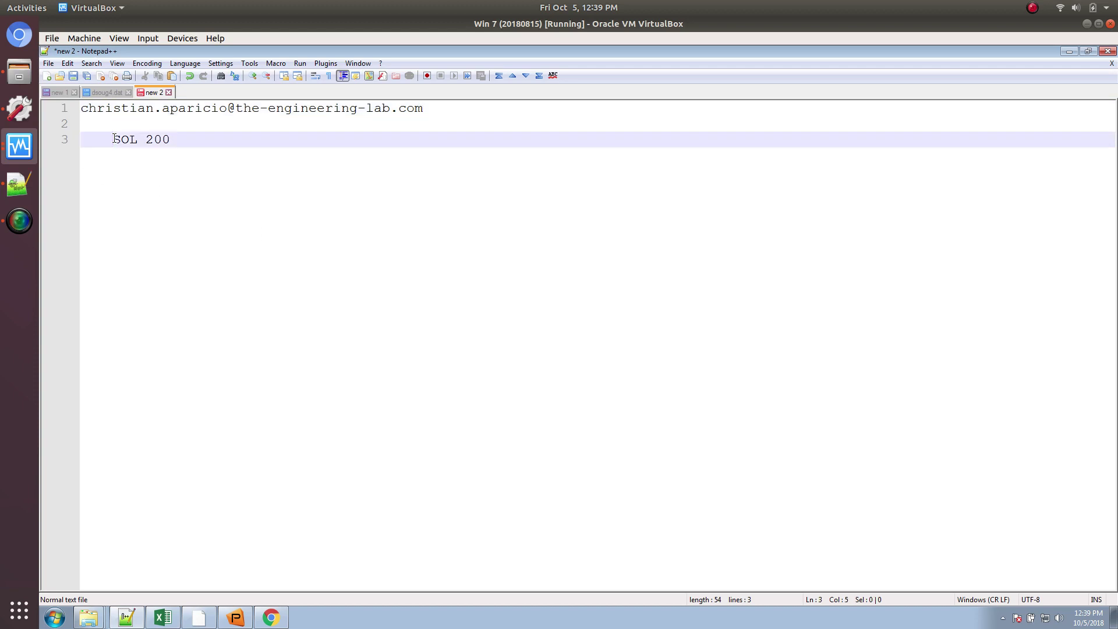
pyautogui.write('MSC nastr')
pyautogui.press('BackSpace')
pyautogui.press('BackSpace')
pyautogui.press('BackSpace')
pyautogui.press('BackSpace')
pyautogui.press('BackSpace')
pyautogui.write('Nastran')
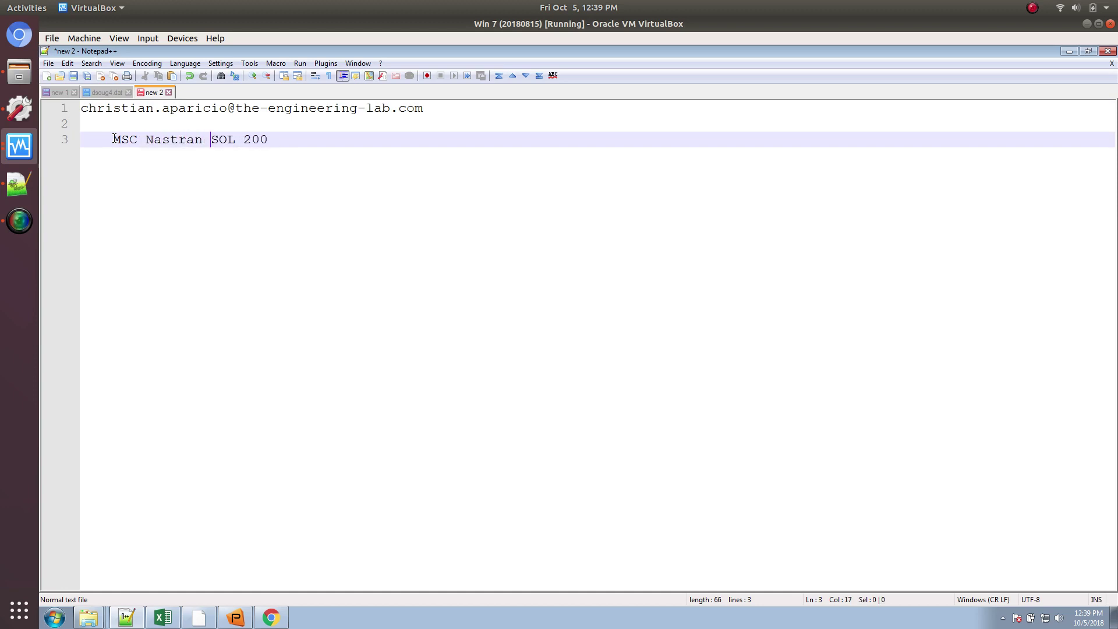